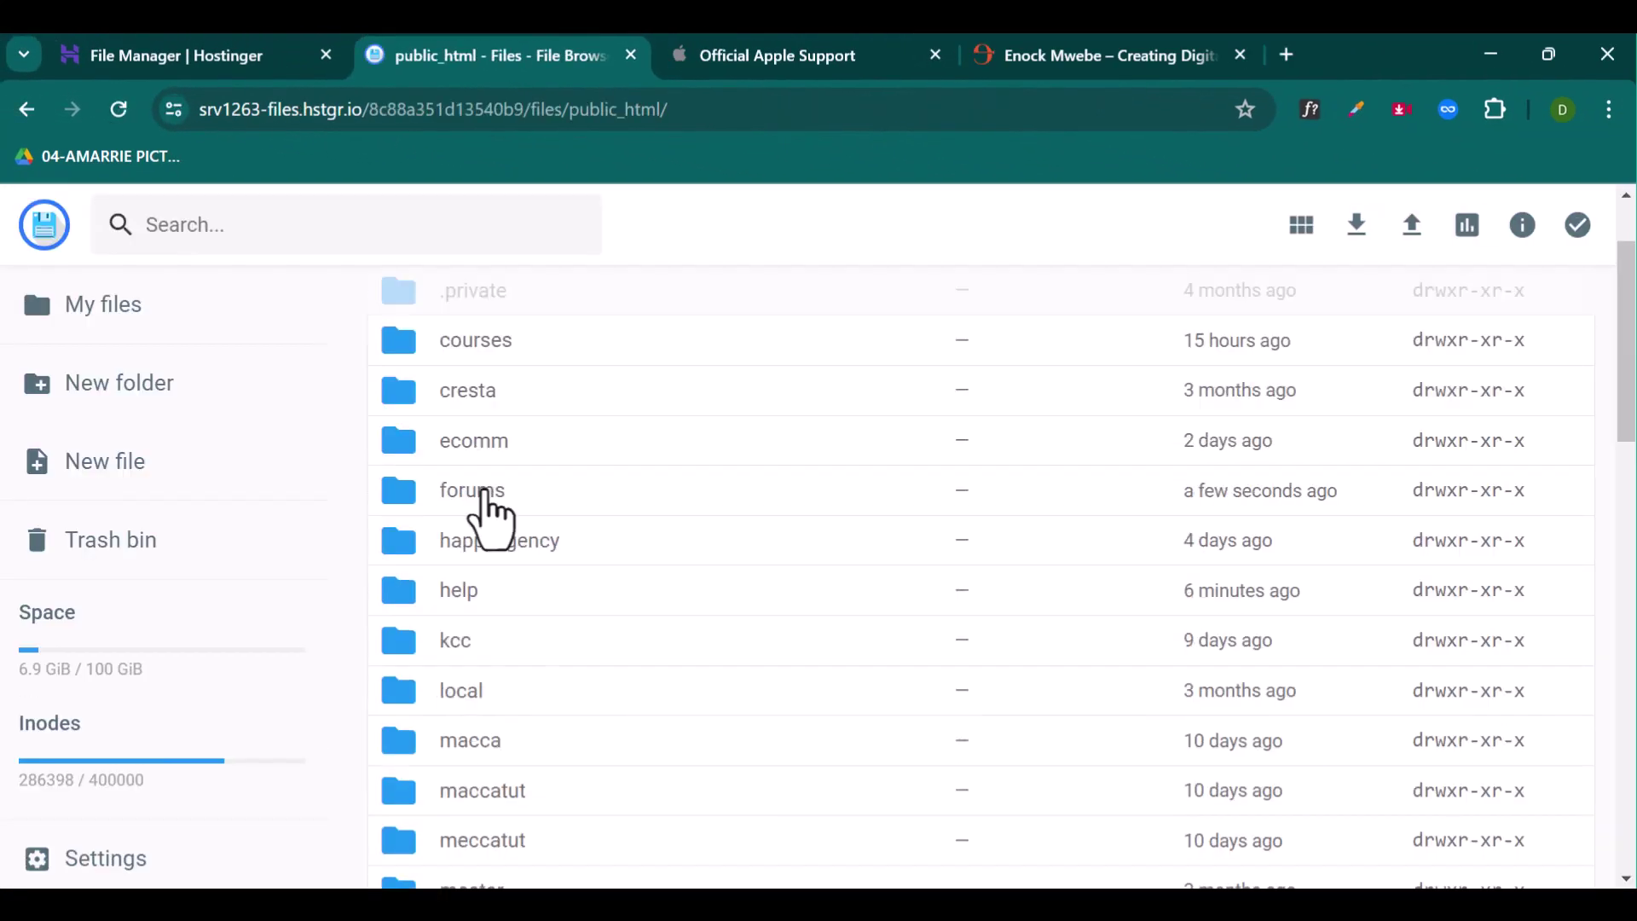
Step: Open the forums folder and upload the two HTML pages into it
{"action": "double_click", "coordinate": [475, 492]}
{"action": "key", "text": "alt+Tab"}
{"action": "left_click_drag", "start_coordinate": [1123, 448], "coordinate": [493, 549]}
Step: Load forums.enockmwebe.com in a new browser tab to check the subdomain
{"action": "left_click", "coordinate": [1100, 55]}
{"action": "right_click", "coordinate": [331, 109]}
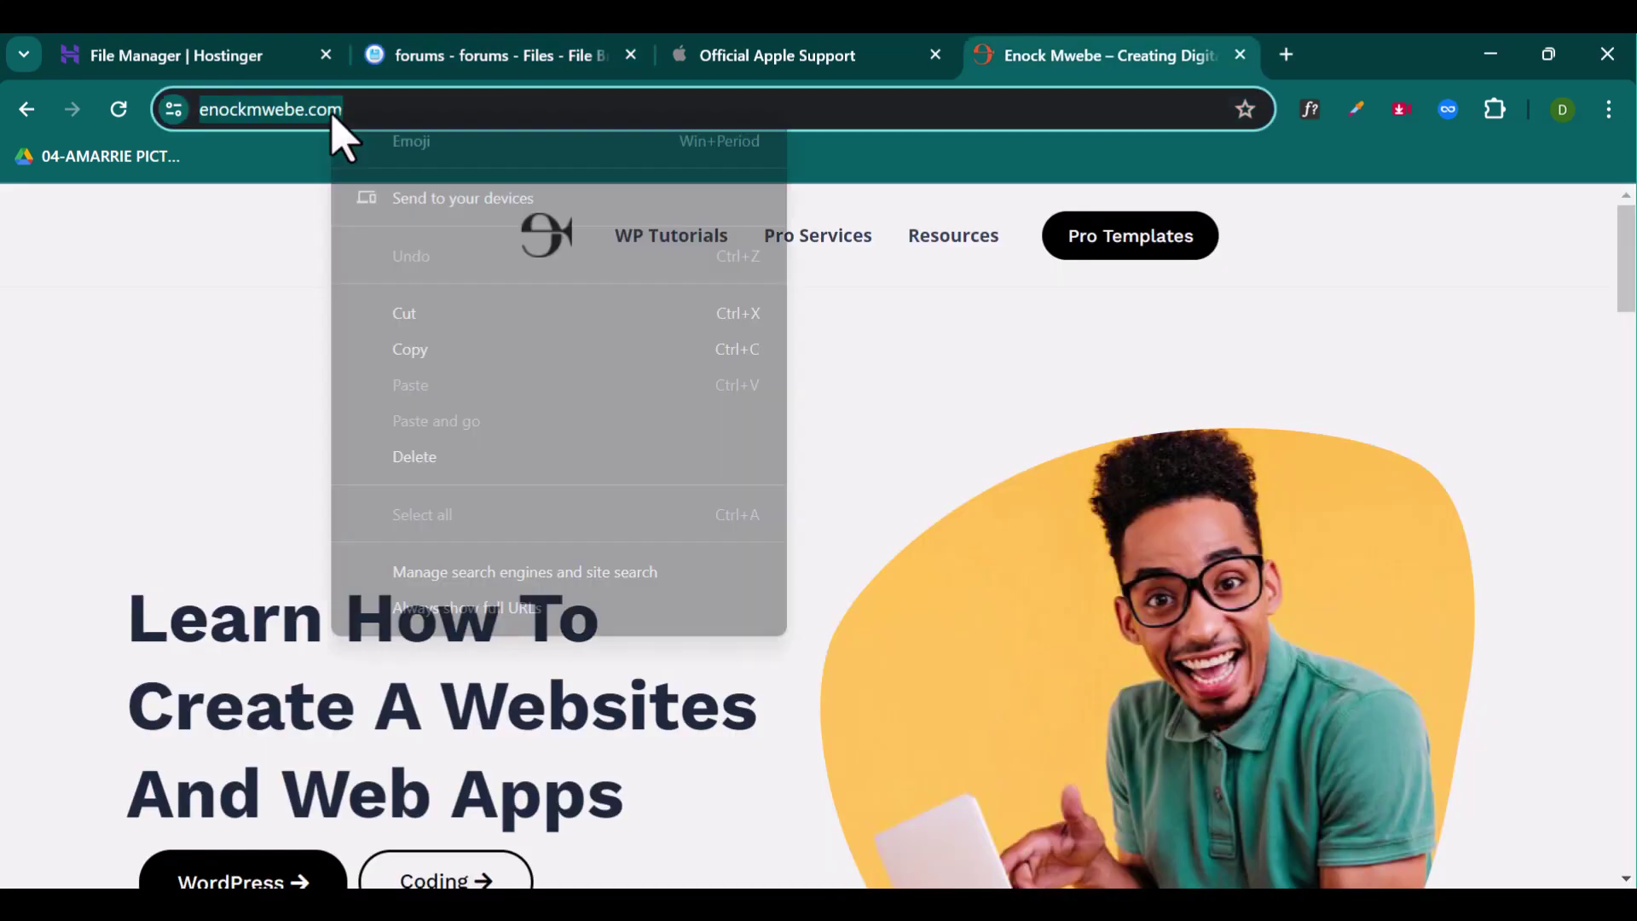
{"action": "key", "text": "ctrl+t"}
{"action": "type", "text": "https://enockmwebe.com/"}
{"action": "left_click", "coordinate": [278, 109]}
{"action": "key", "text": "BackSpace"}
{"action": "key", "text": "BackSpace"}
{"action": "key", "text": "BackSpace"}
{"action": "key", "text": "BackSpace"}
{"action": "key", "text": "BackSpace"}
{"action": "key", "text": "BackSpace"}
{"action": "key", "text": "BackSpace"}
{"action": "key", "text": "BackSpace"}
{"action": "type", "text": "forums."}
{"action": "key", "text": "Return"}
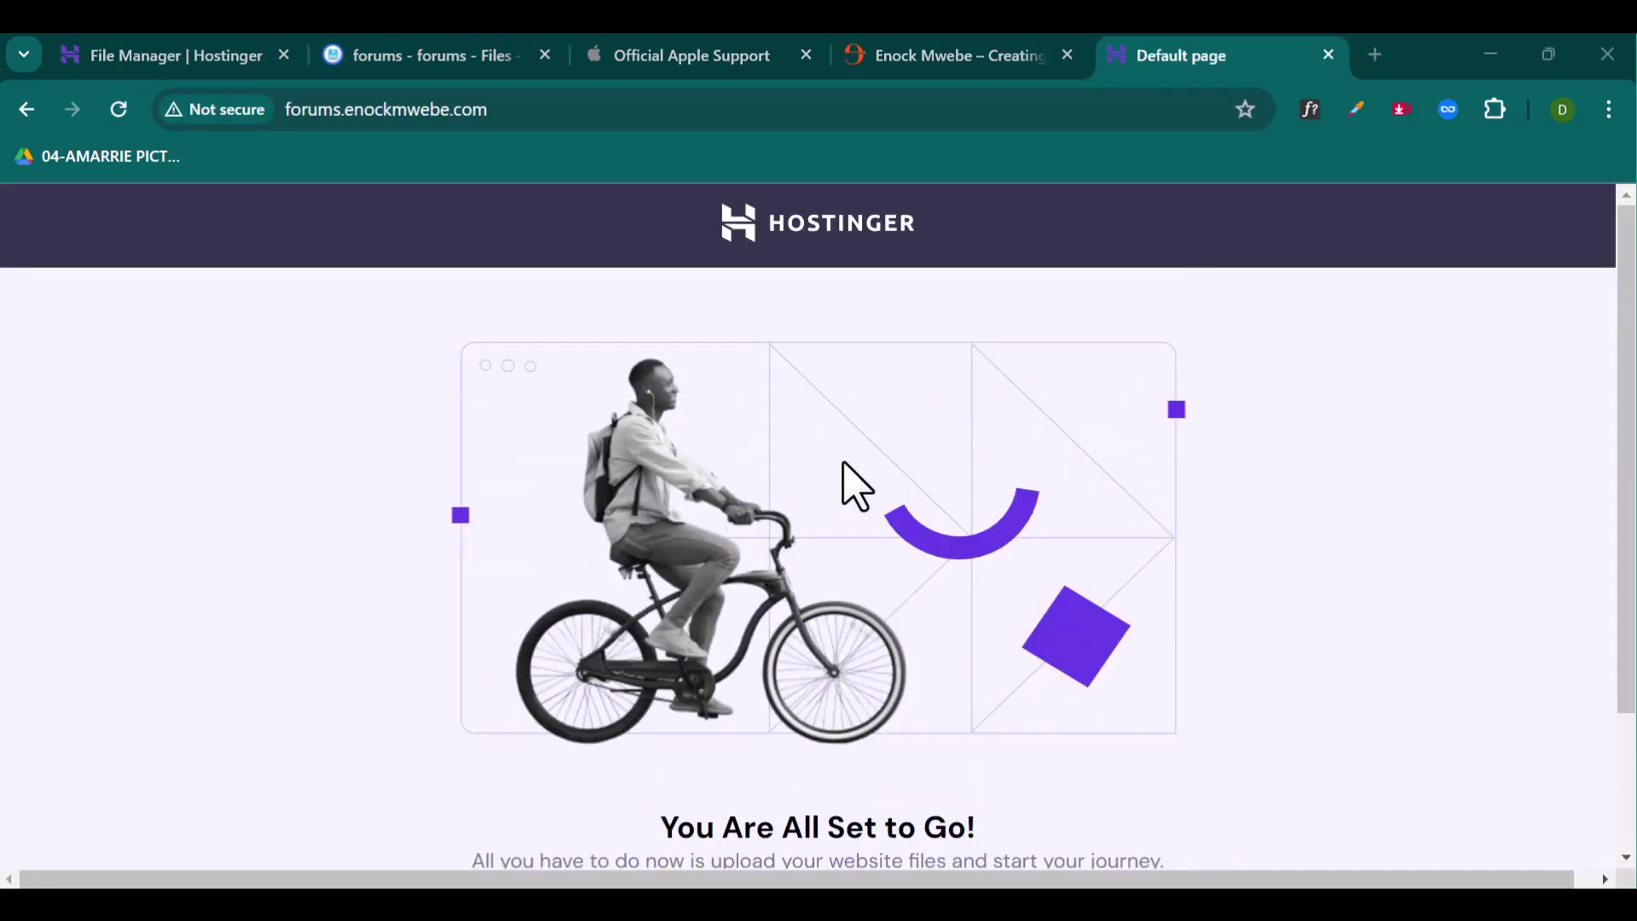
Step: Back in the forums folder listing, rename Home.html to index
{"action": "left_click", "coordinate": [150, 56]}
{"action": "left_click", "coordinate": [422, 55]}
{"action": "right_click", "coordinate": [477, 468]}
{"action": "left_click", "coordinate": [567, 608]}
{"action": "double_click", "coordinate": [620, 558]}
{"action": "type", "text": "index"}
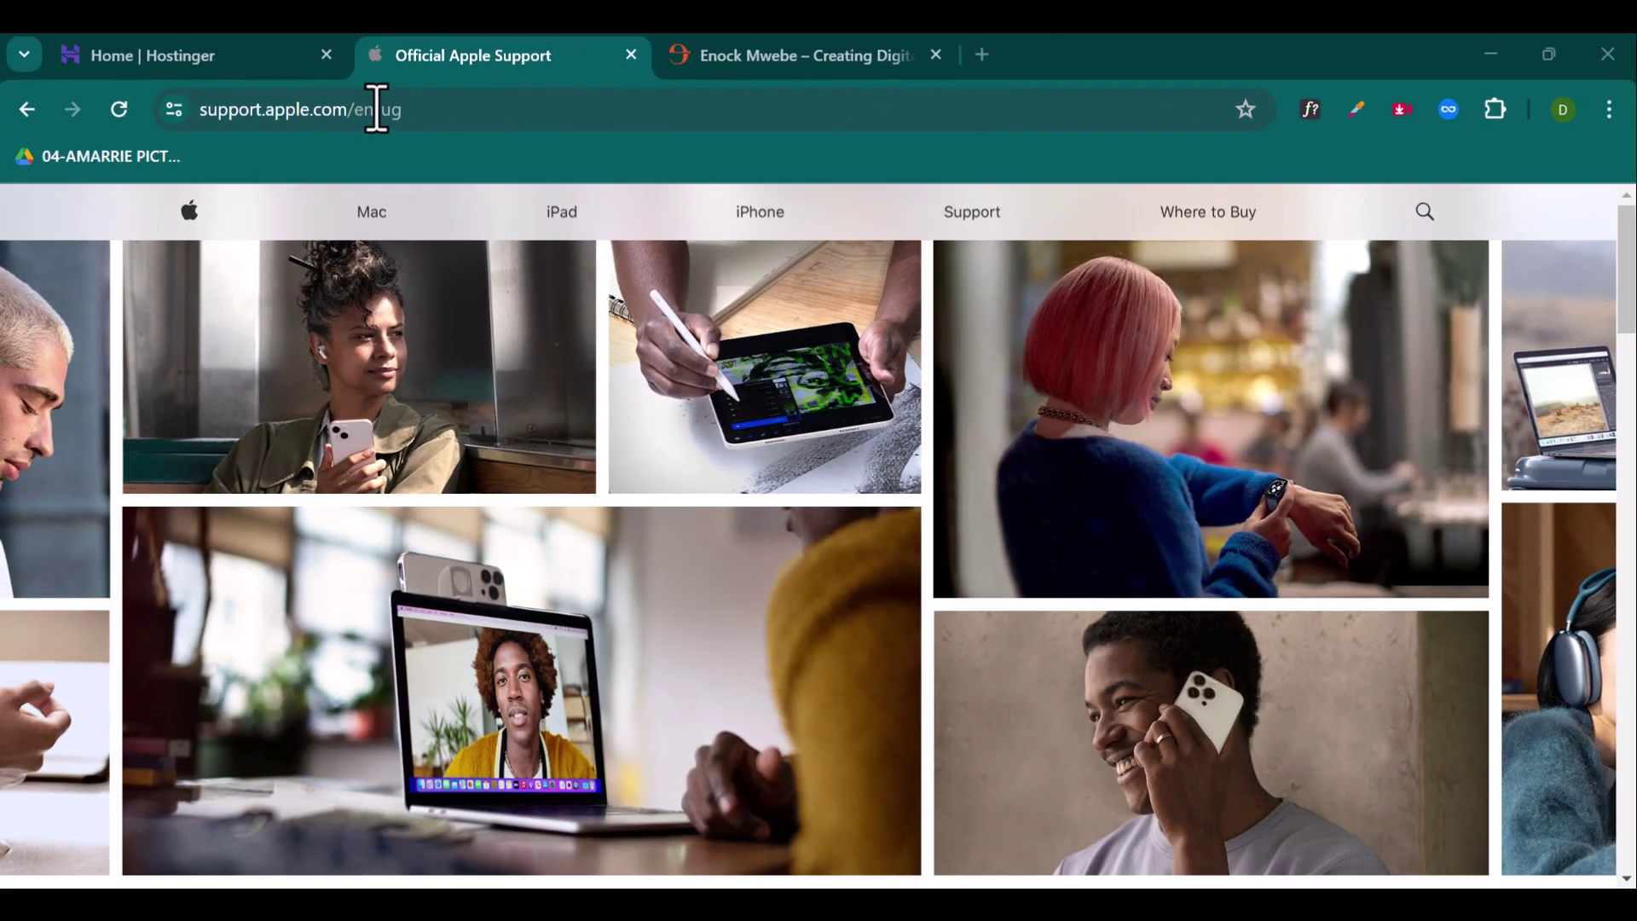
Step: Cycle through the Enock Mwebe and Apple Support tabs, ending on the Hostinger hPanel home tab
{"action": "left_click", "coordinate": [766, 52]}
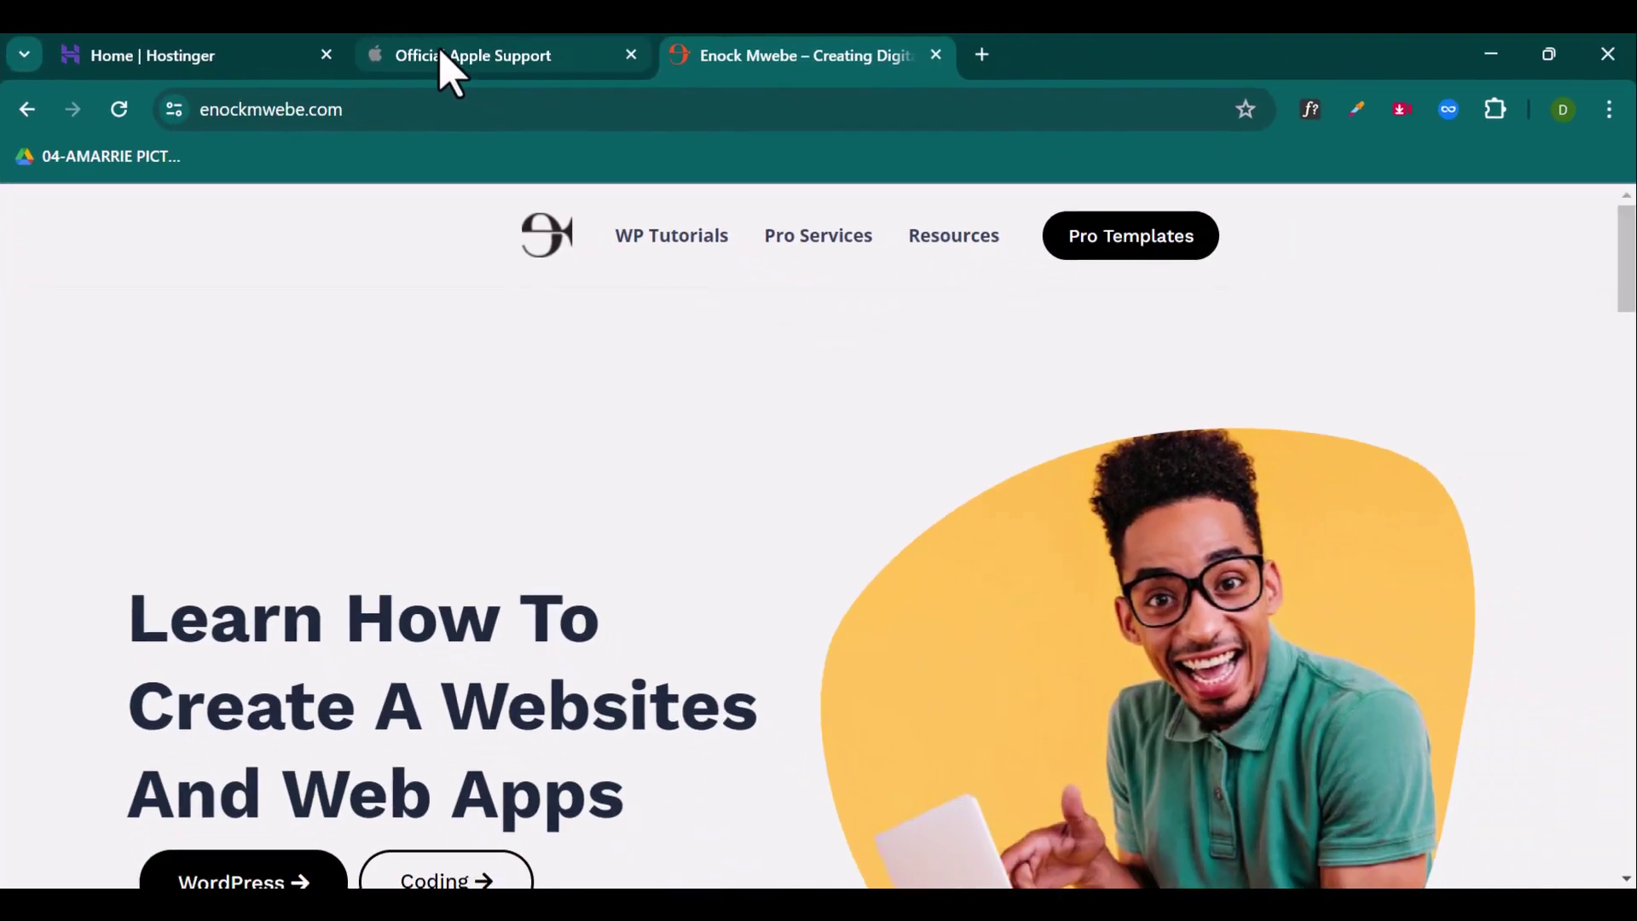
{"action": "left_click", "coordinate": [778, 64]}
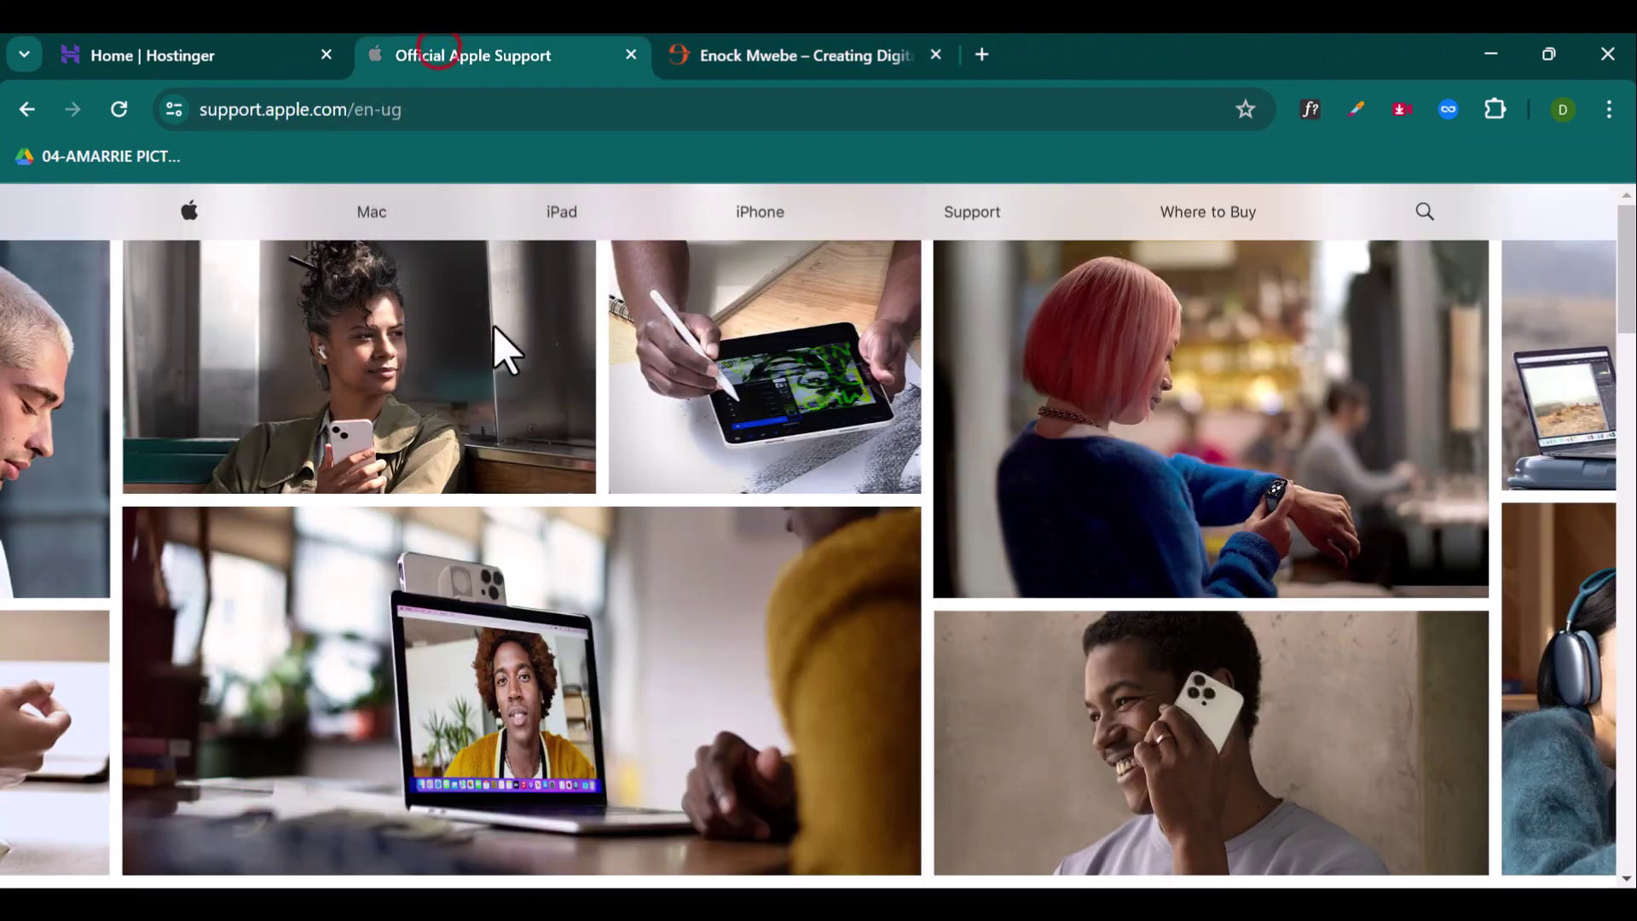
{"action": "left_click", "coordinate": [772, 60]}
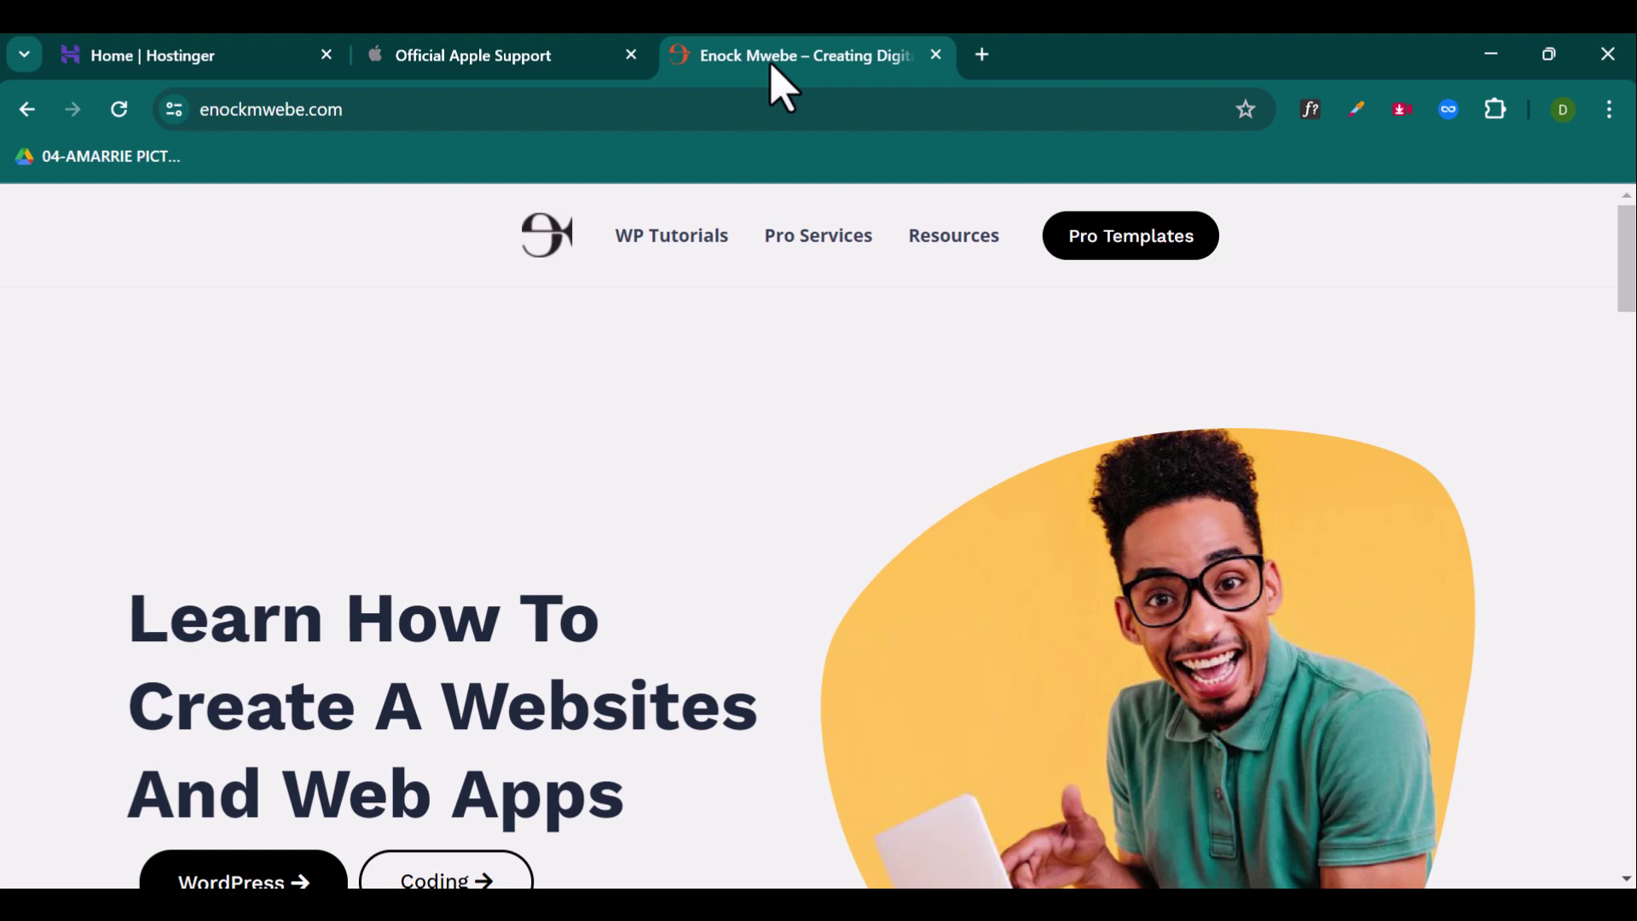
{"action": "left_click", "coordinate": [183, 59]}
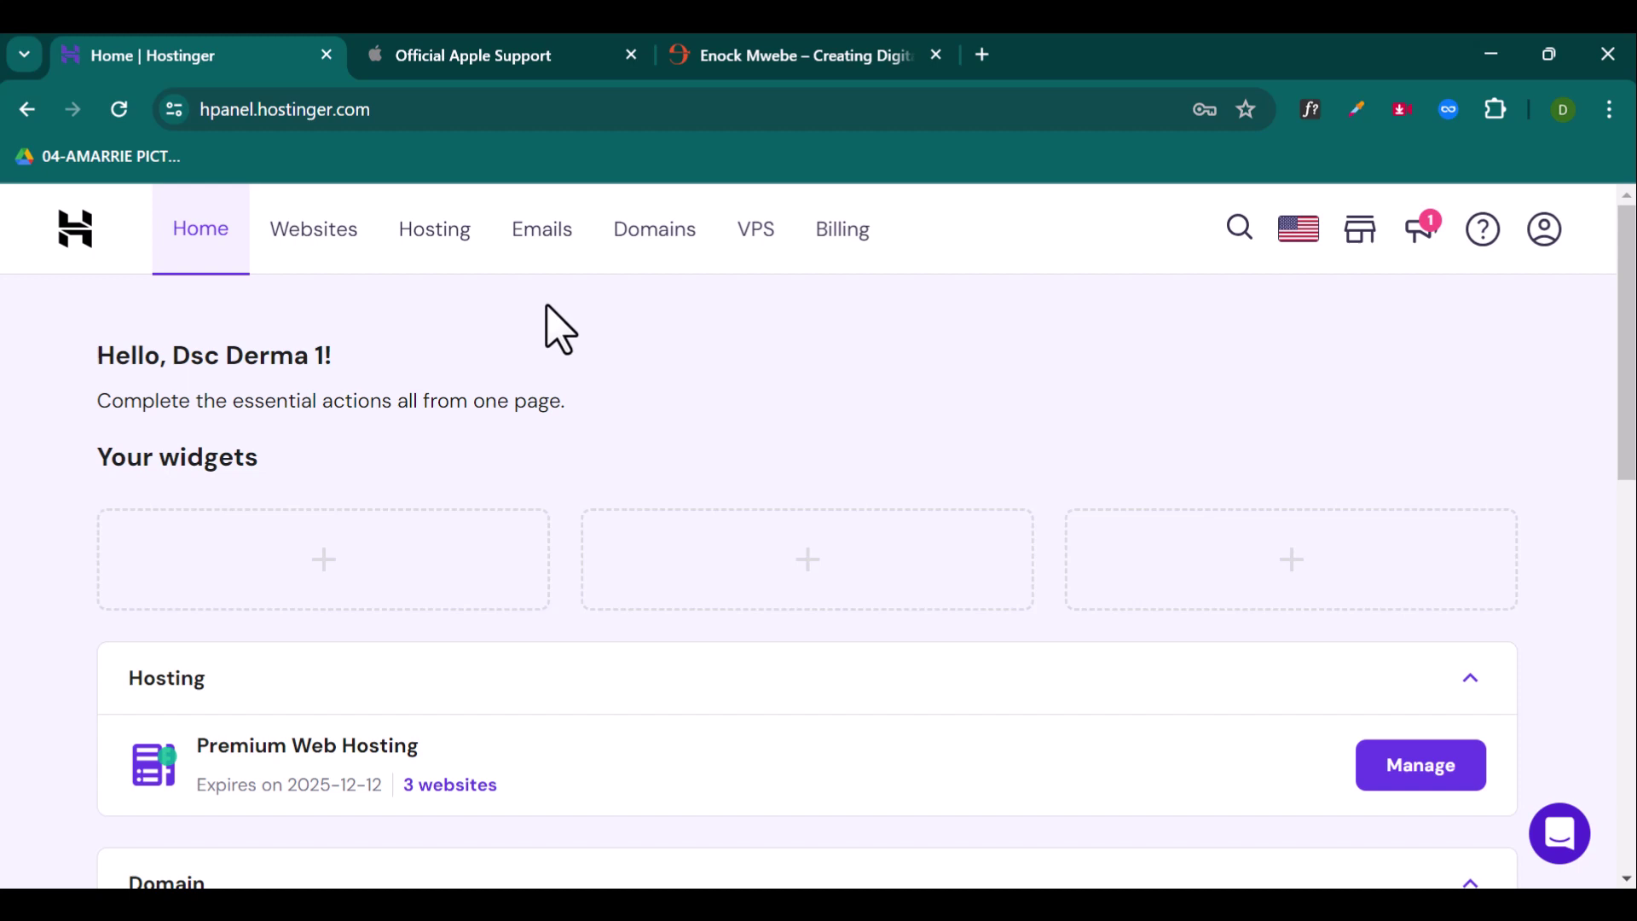
Step: Pick enockmwebe.com from the Premium Web Hosting plan's 3 websites list
{"action": "scroll", "coordinate": [555, 328], "scroll_direction": "down", "scroll_amount": 2}
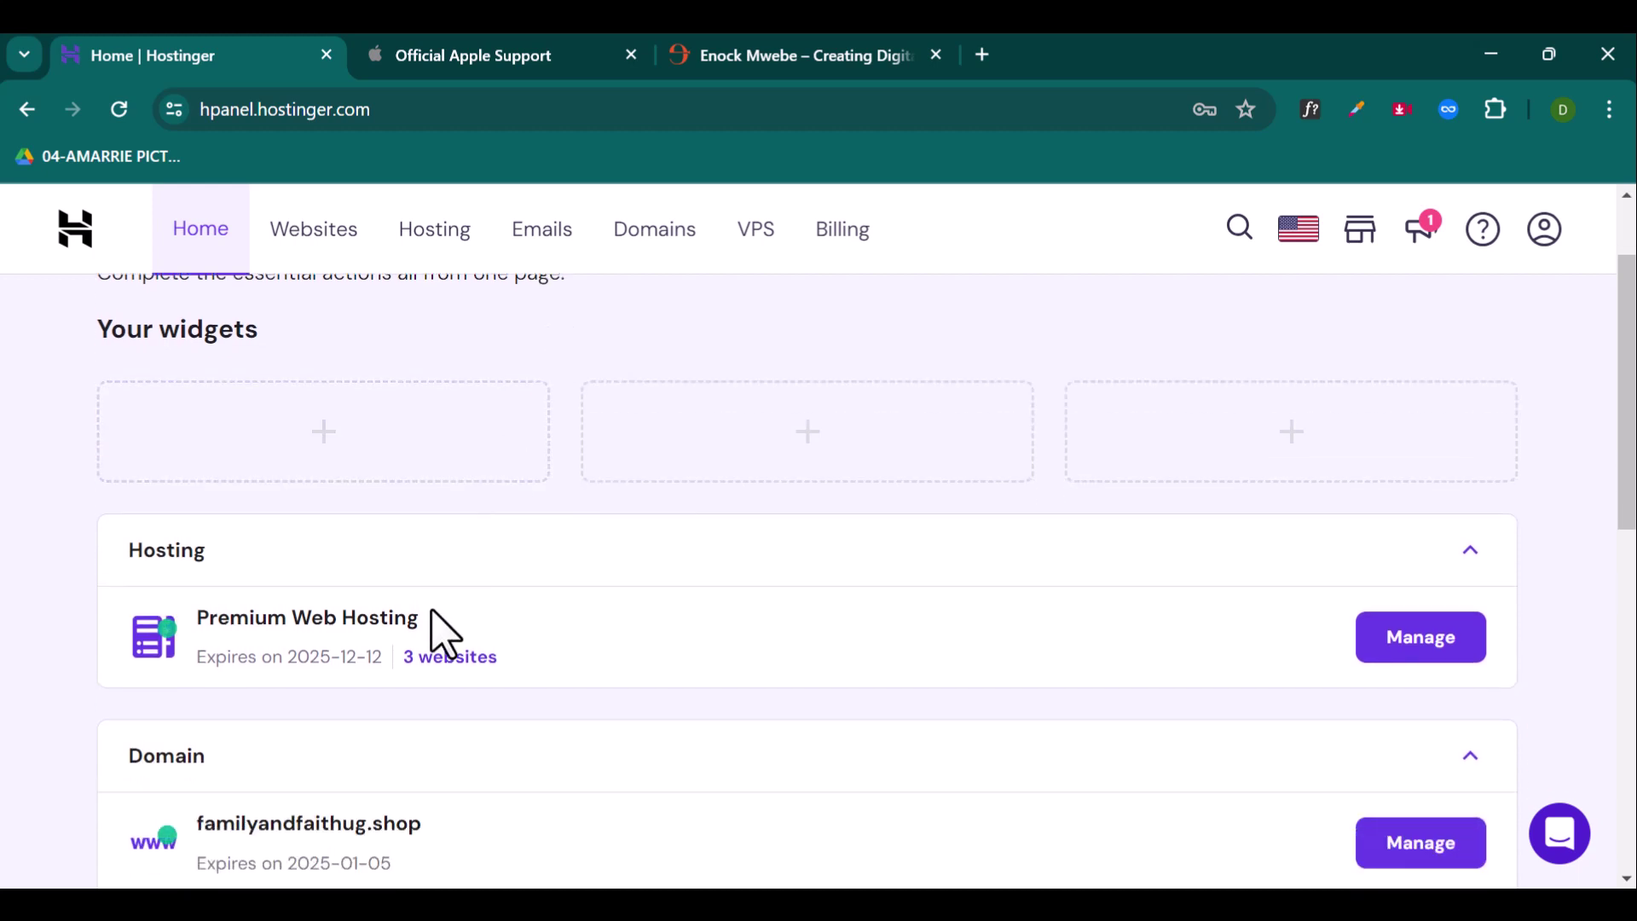
{"action": "left_click", "coordinate": [439, 658]}
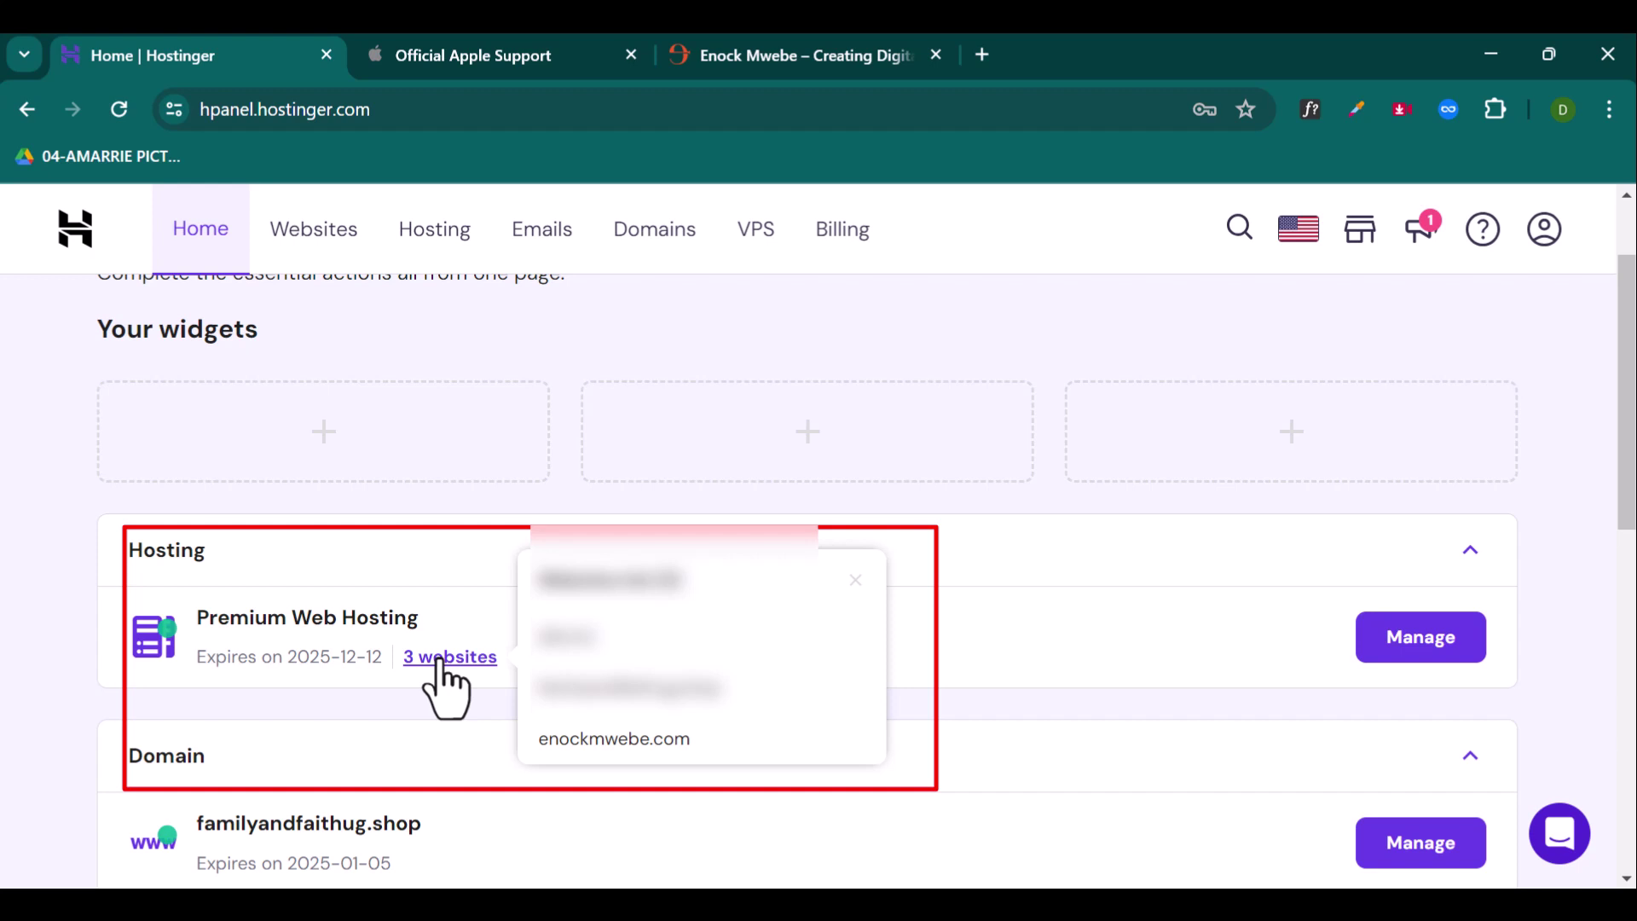
{"action": "left_click", "coordinate": [612, 749]}
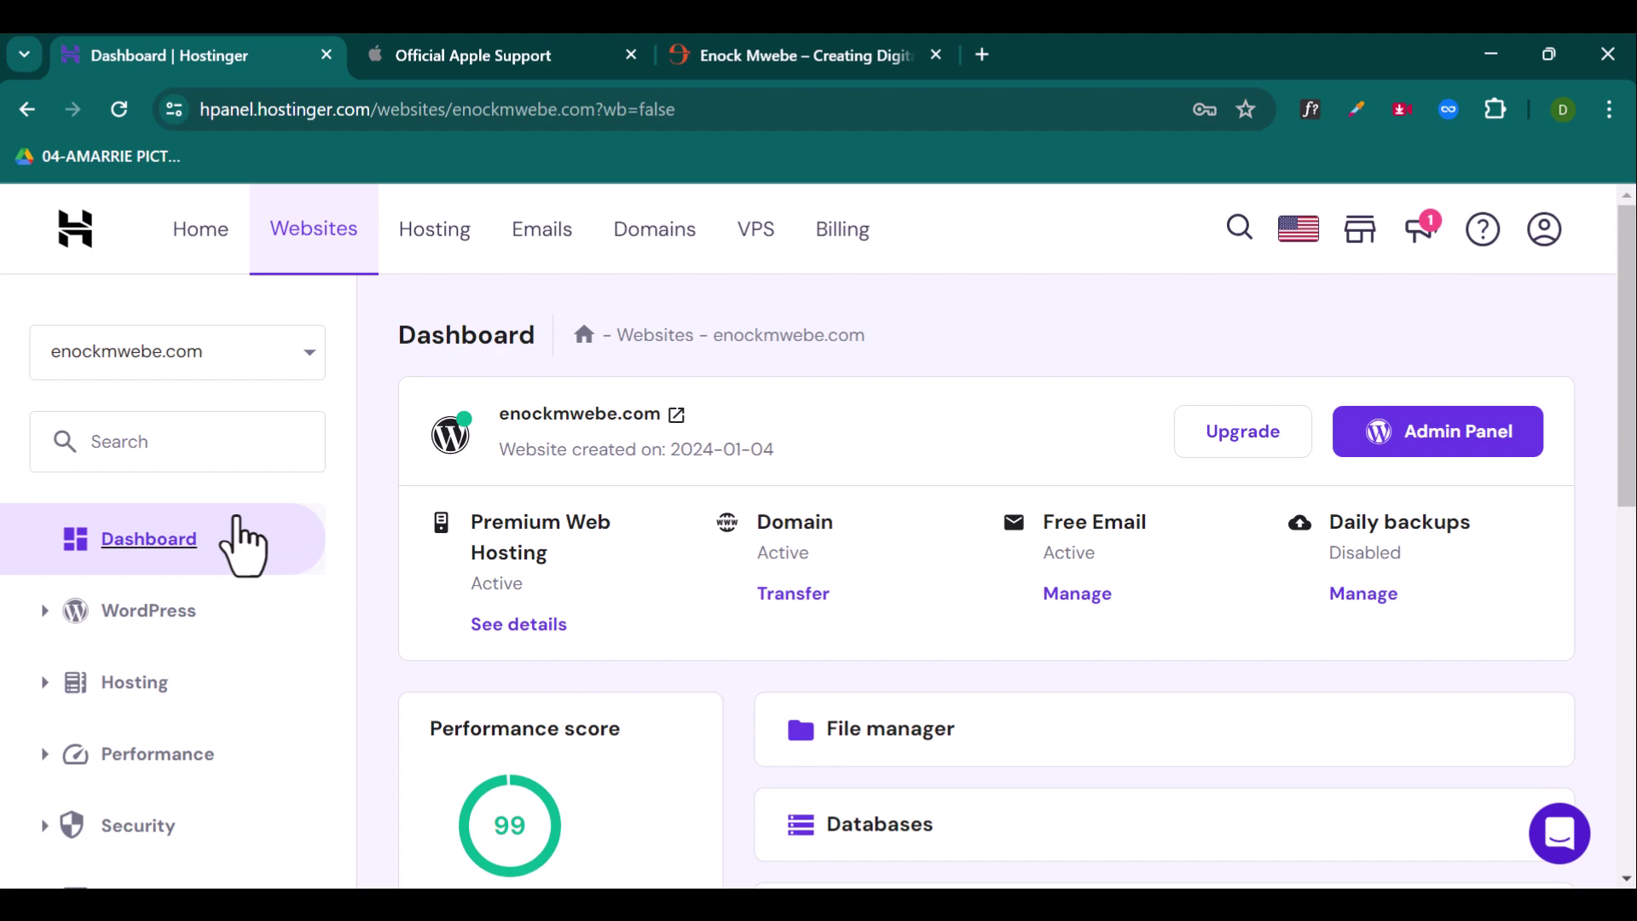
Step: Add the subdomain 'forums' under enockmwebe.com through Domains > Subdomains
{"action": "scroll", "coordinate": [190, 588], "scroll_direction": "down", "scroll_amount": 8}
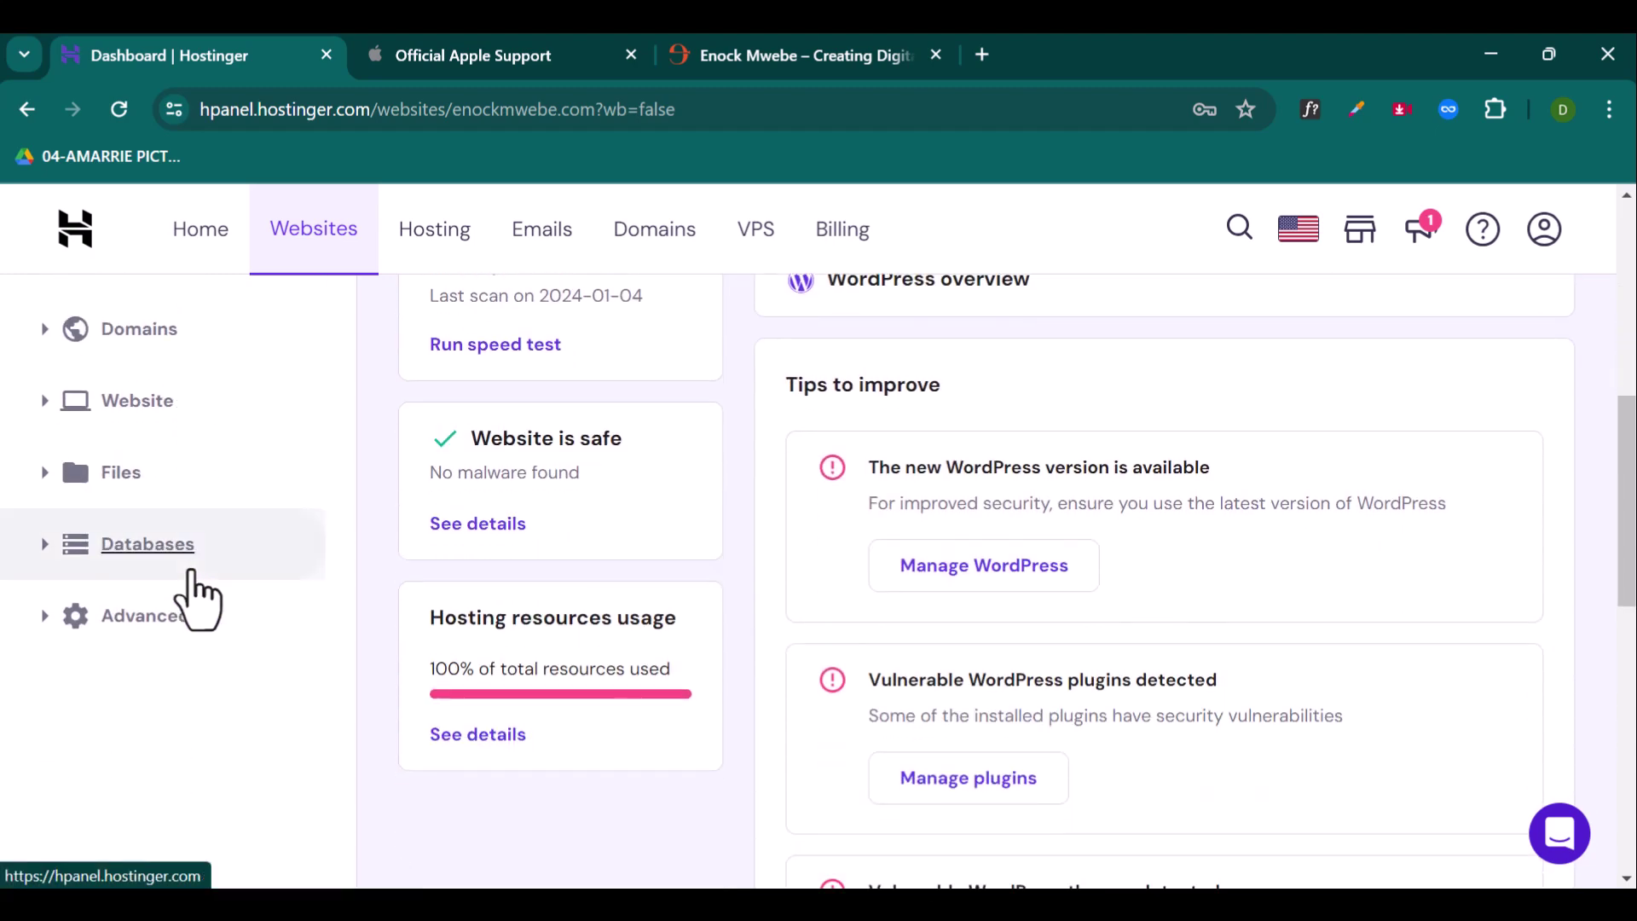
{"action": "scroll", "coordinate": [190, 579], "scroll_direction": "up", "scroll_amount": 2}
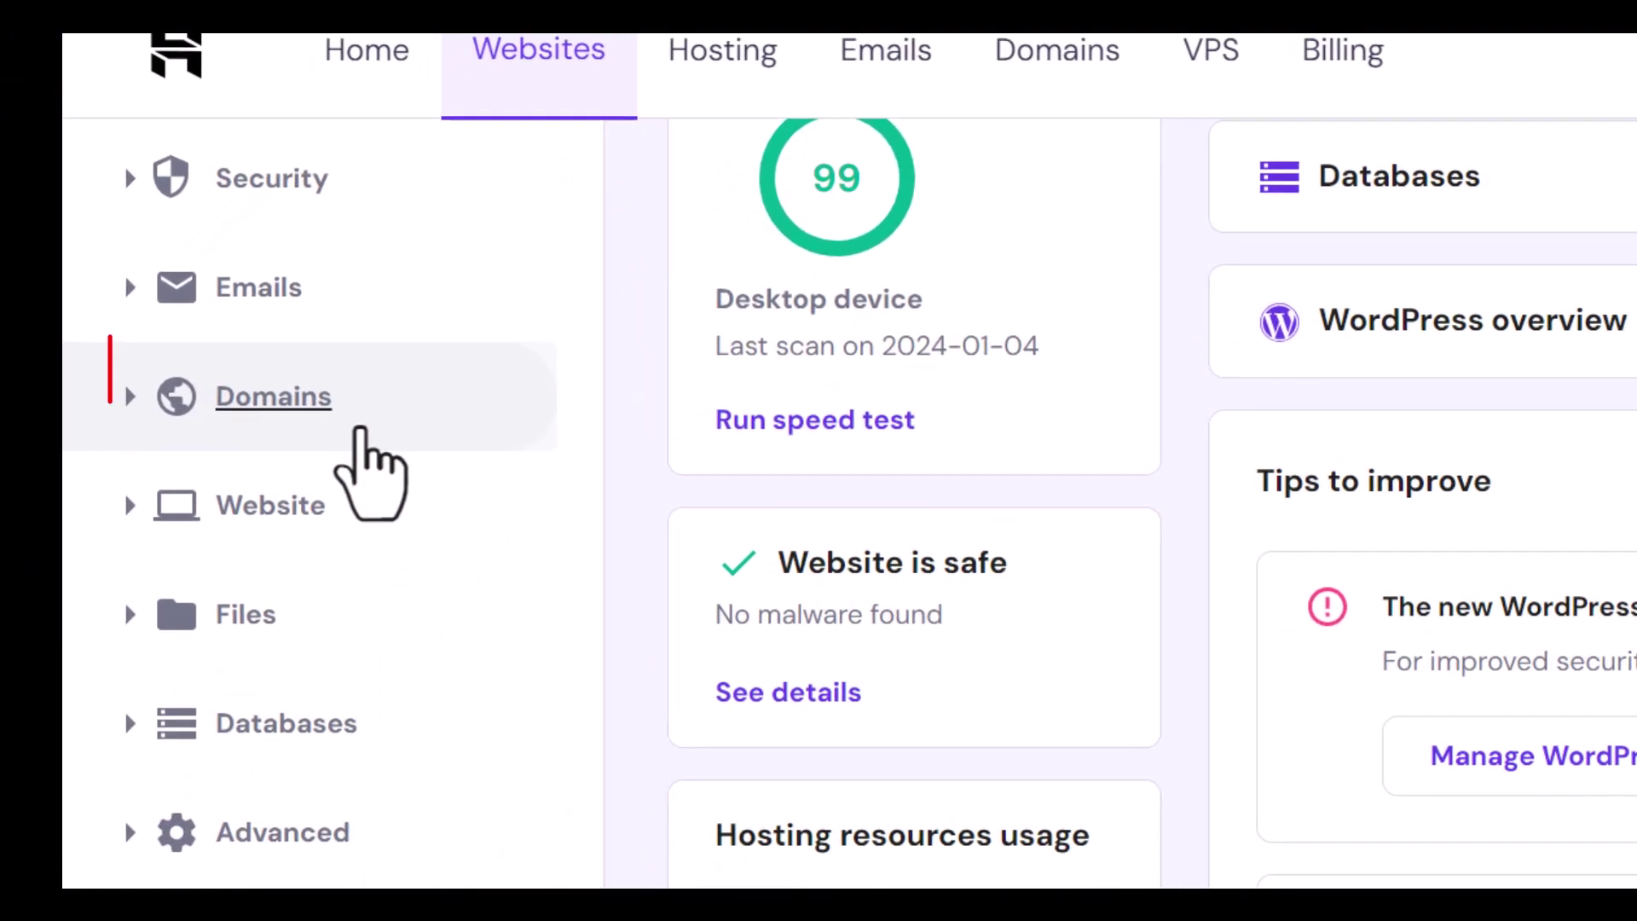
{"action": "left_click", "coordinate": [359, 426]}
{"action": "left_click", "coordinate": [325, 573]}
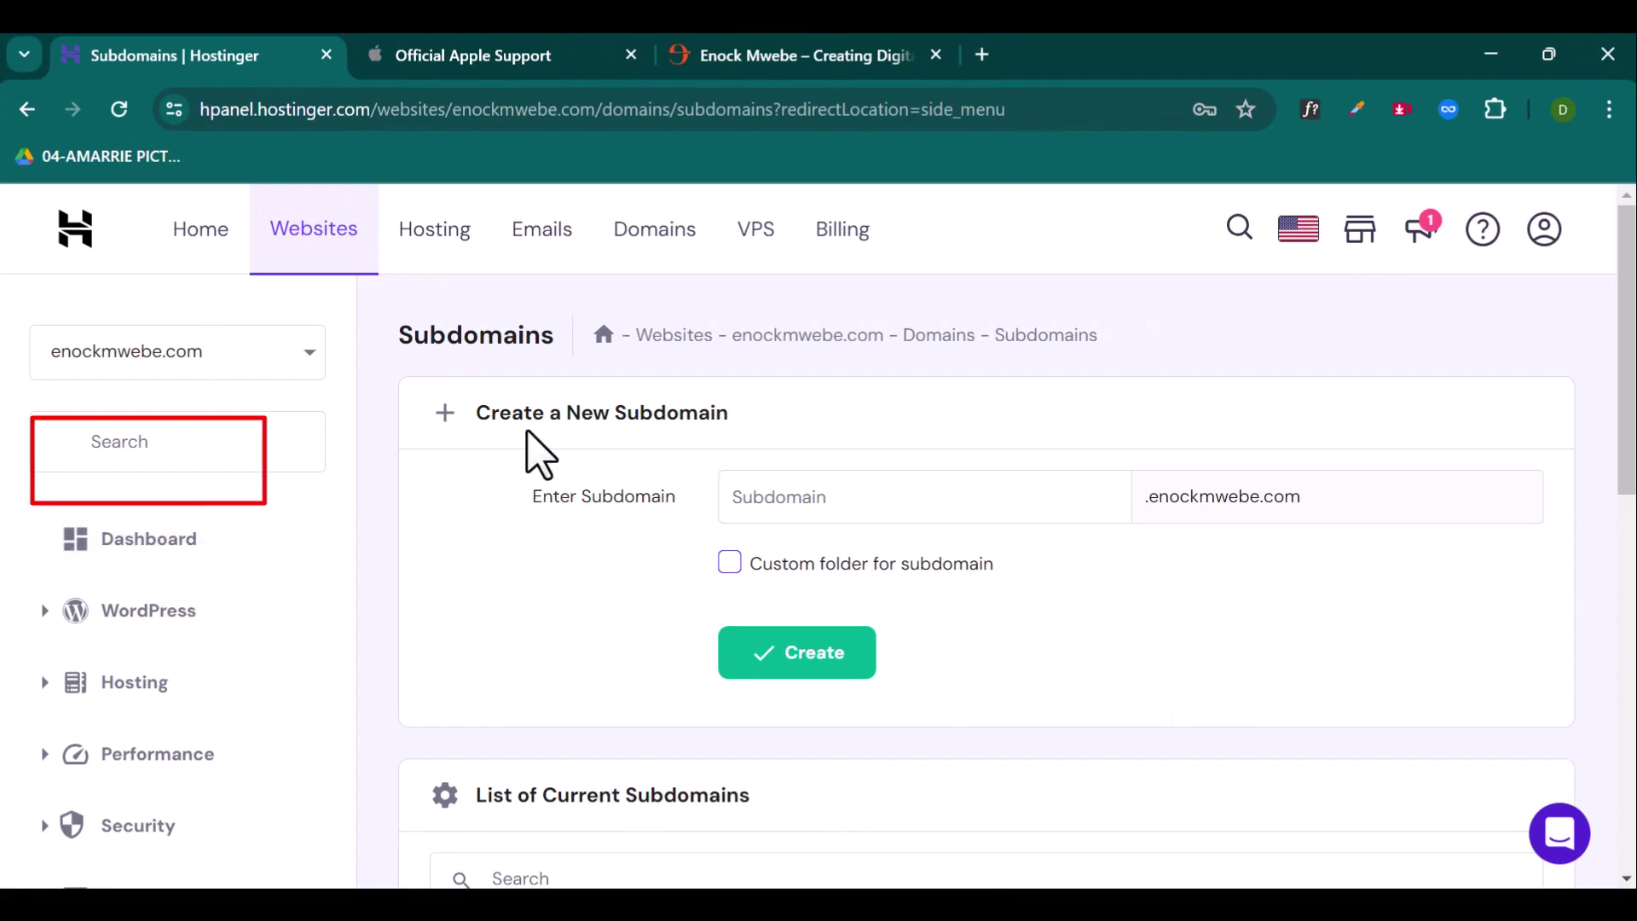
{"action": "left_click", "coordinate": [848, 499]}
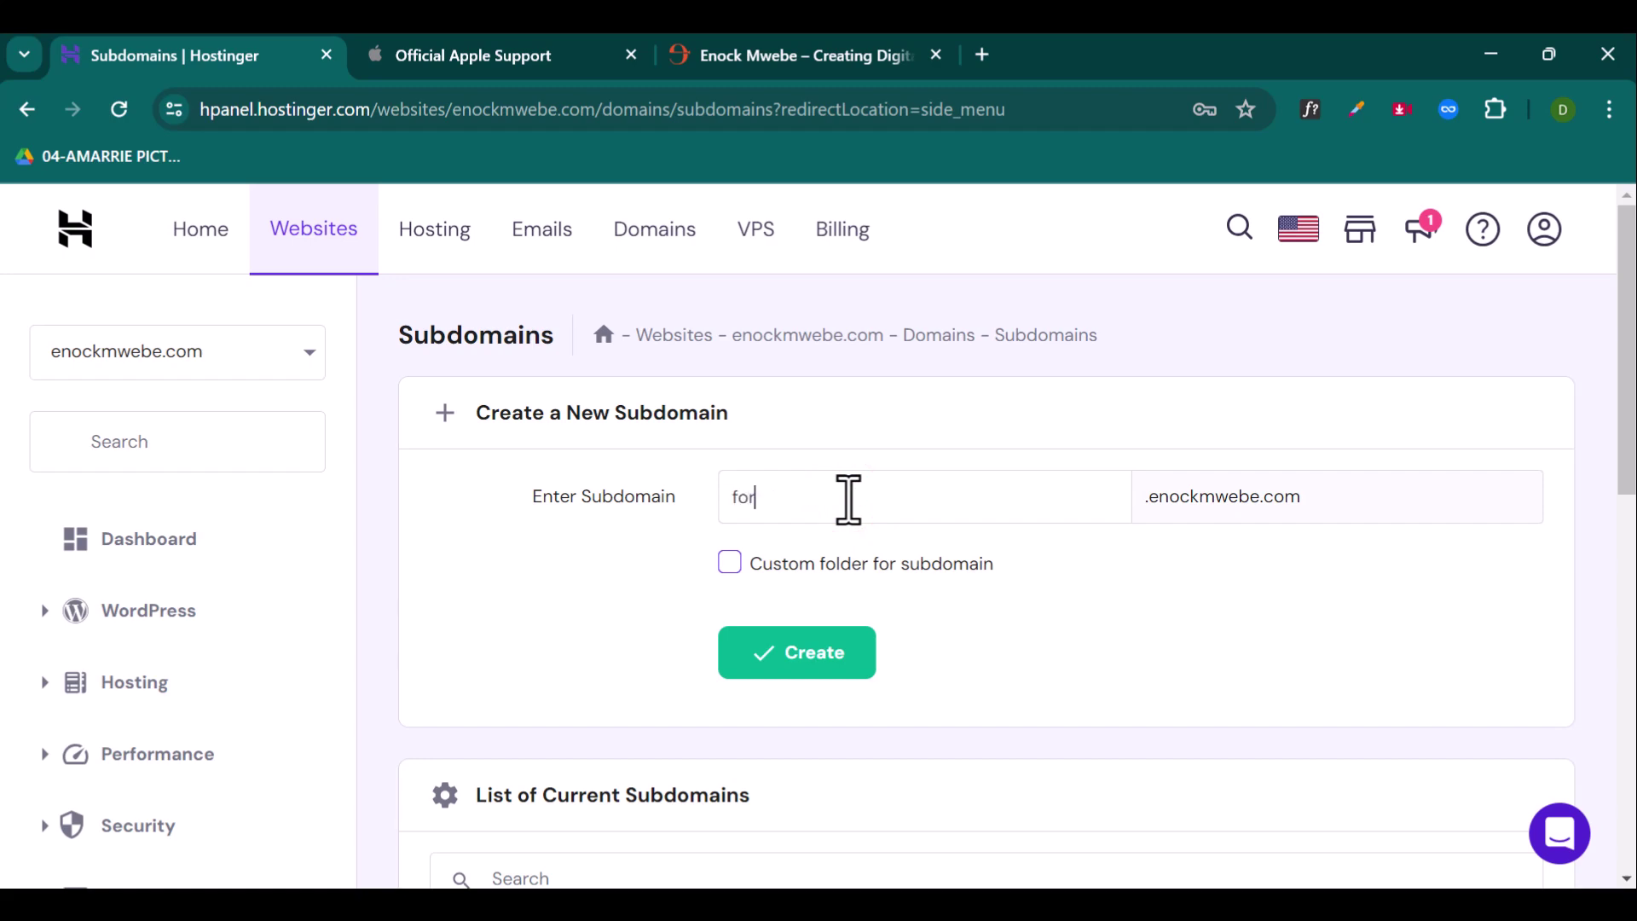
{"action": "type", "text": "forums"}
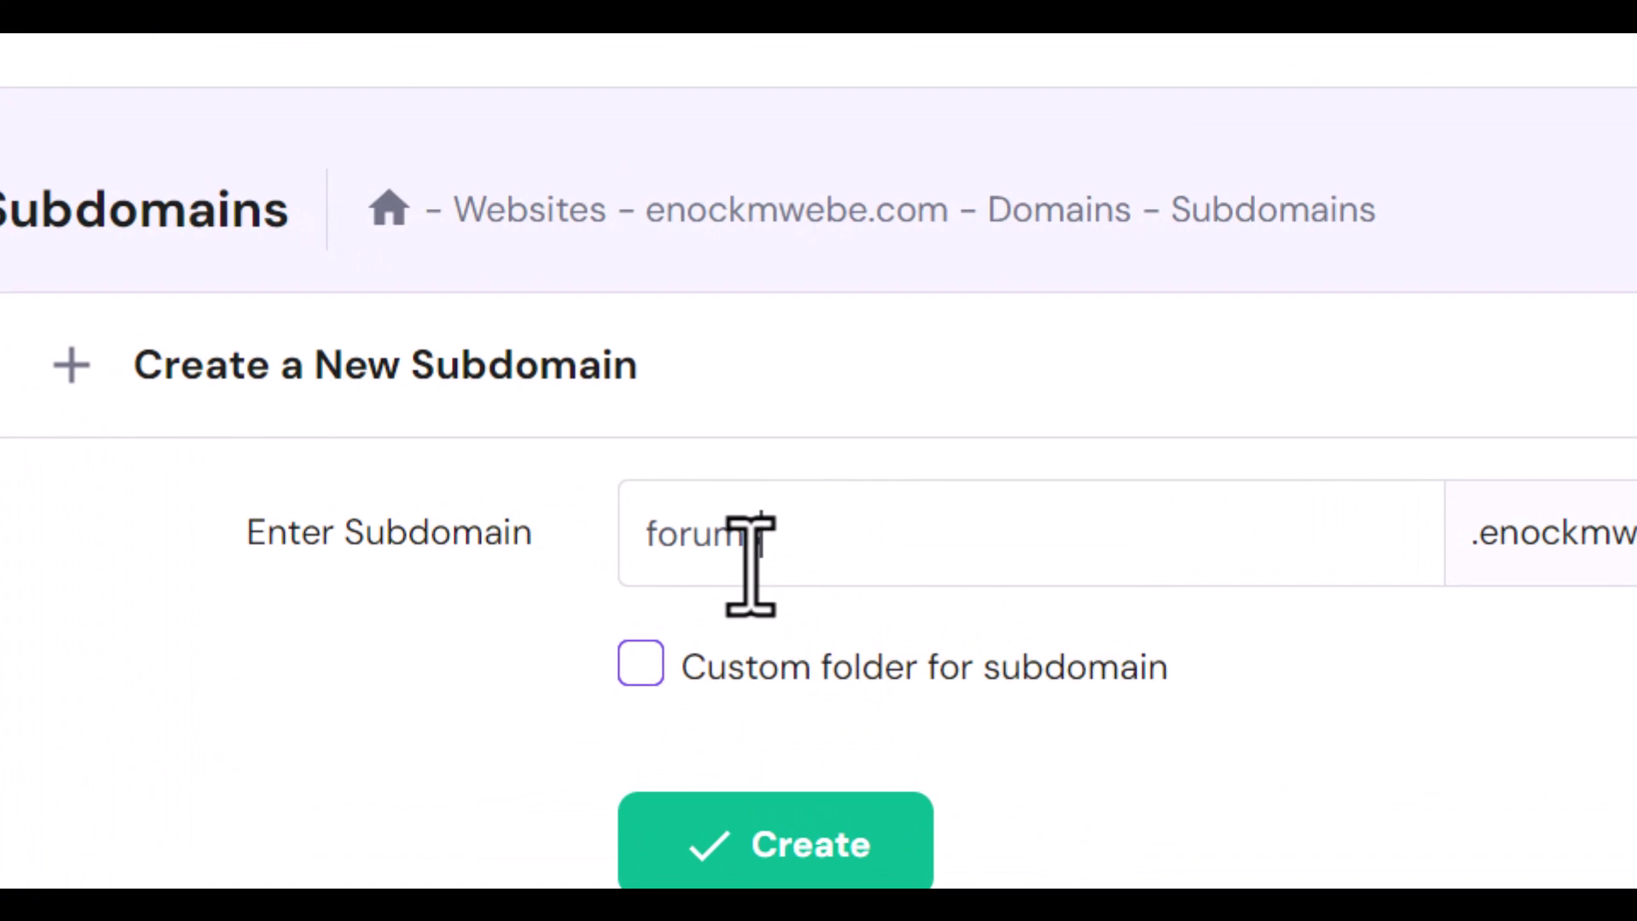
{"action": "left_click", "coordinate": [857, 832]}
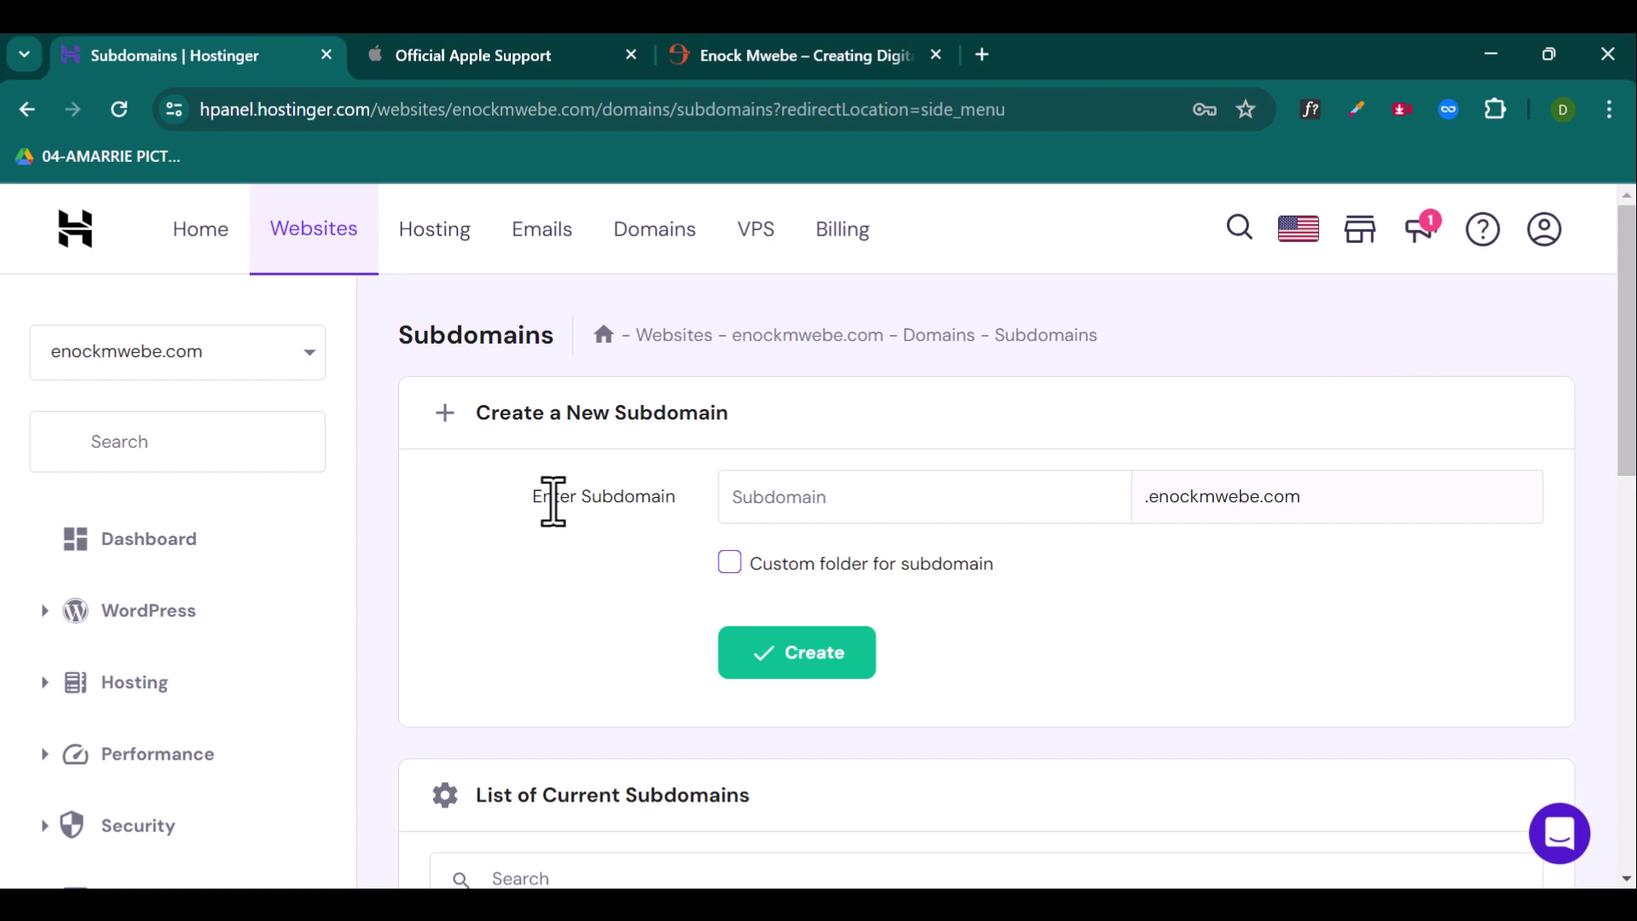
Step: Open File Manager for enockmwebe.com files only and enter the public_html folder
{"action": "scroll", "coordinate": [219, 563], "scroll_direction": "down", "scroll_amount": 3}
{"action": "scroll", "coordinate": [219, 563], "scroll_direction": "down", "scroll_amount": 3}
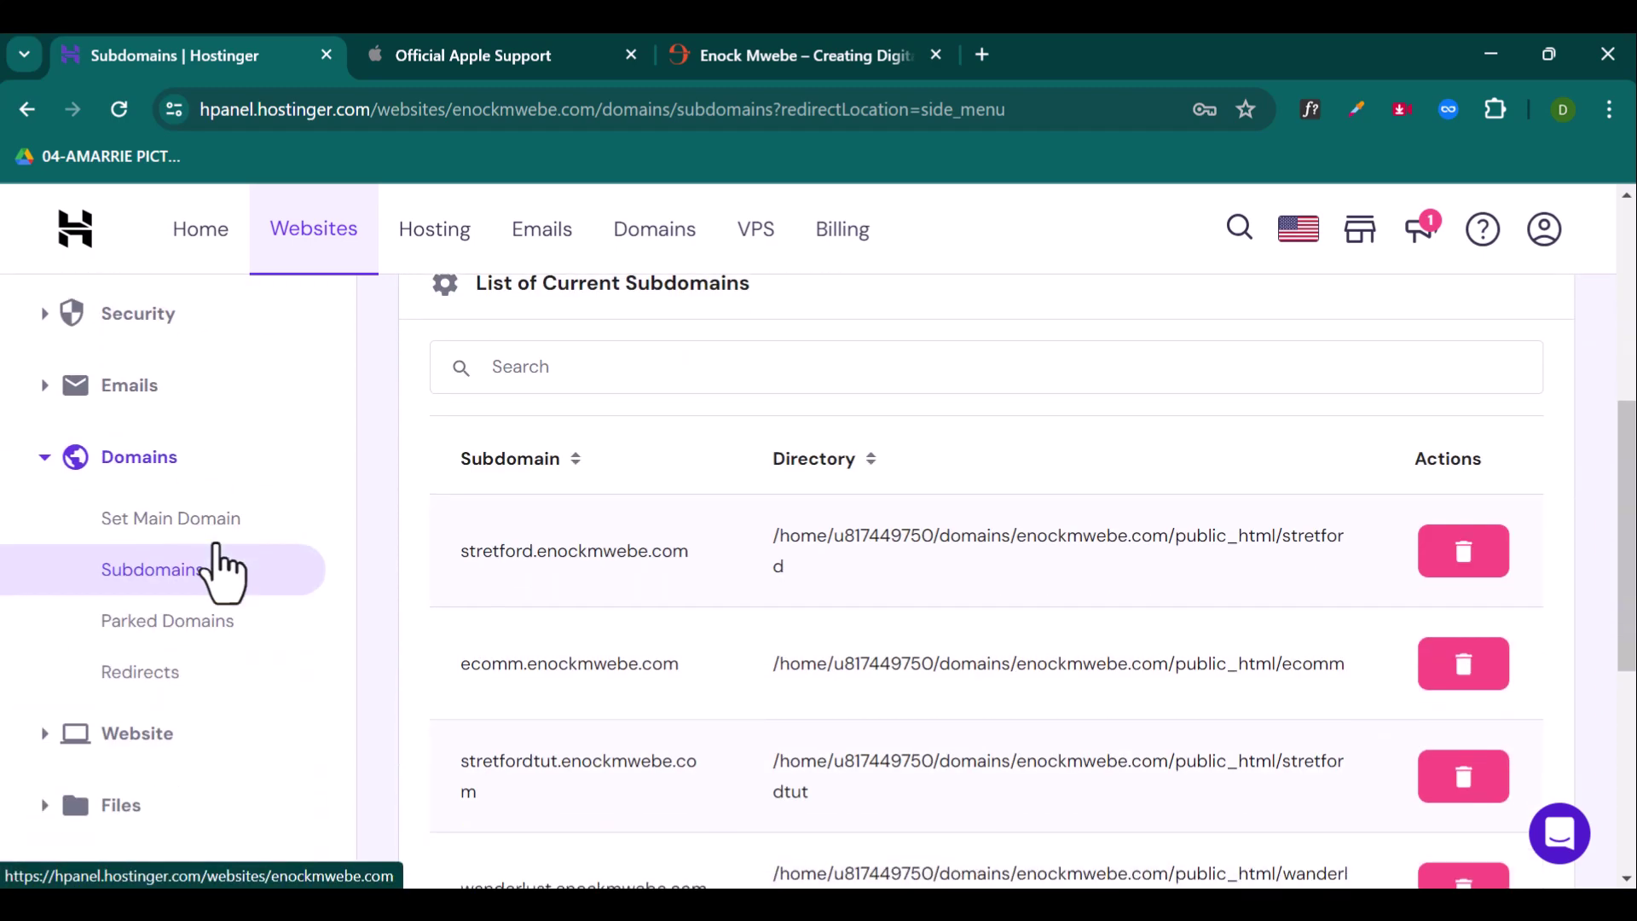
{"action": "scroll", "coordinate": [219, 589], "scroll_direction": "down", "scroll_amount": 3}
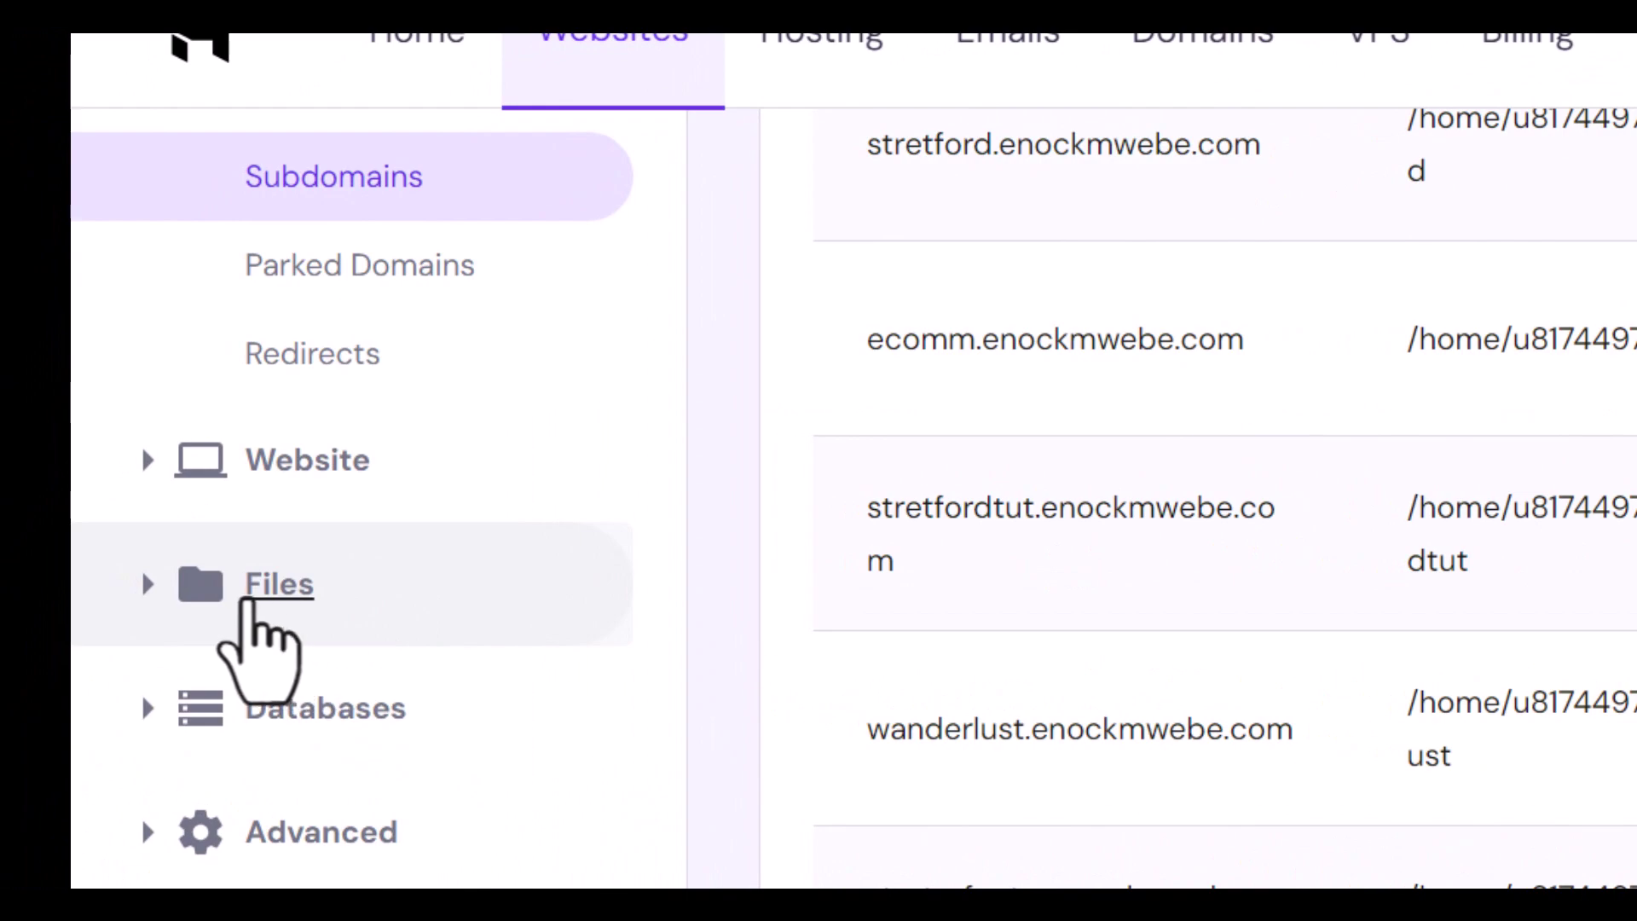
{"action": "left_click", "coordinate": [264, 597]}
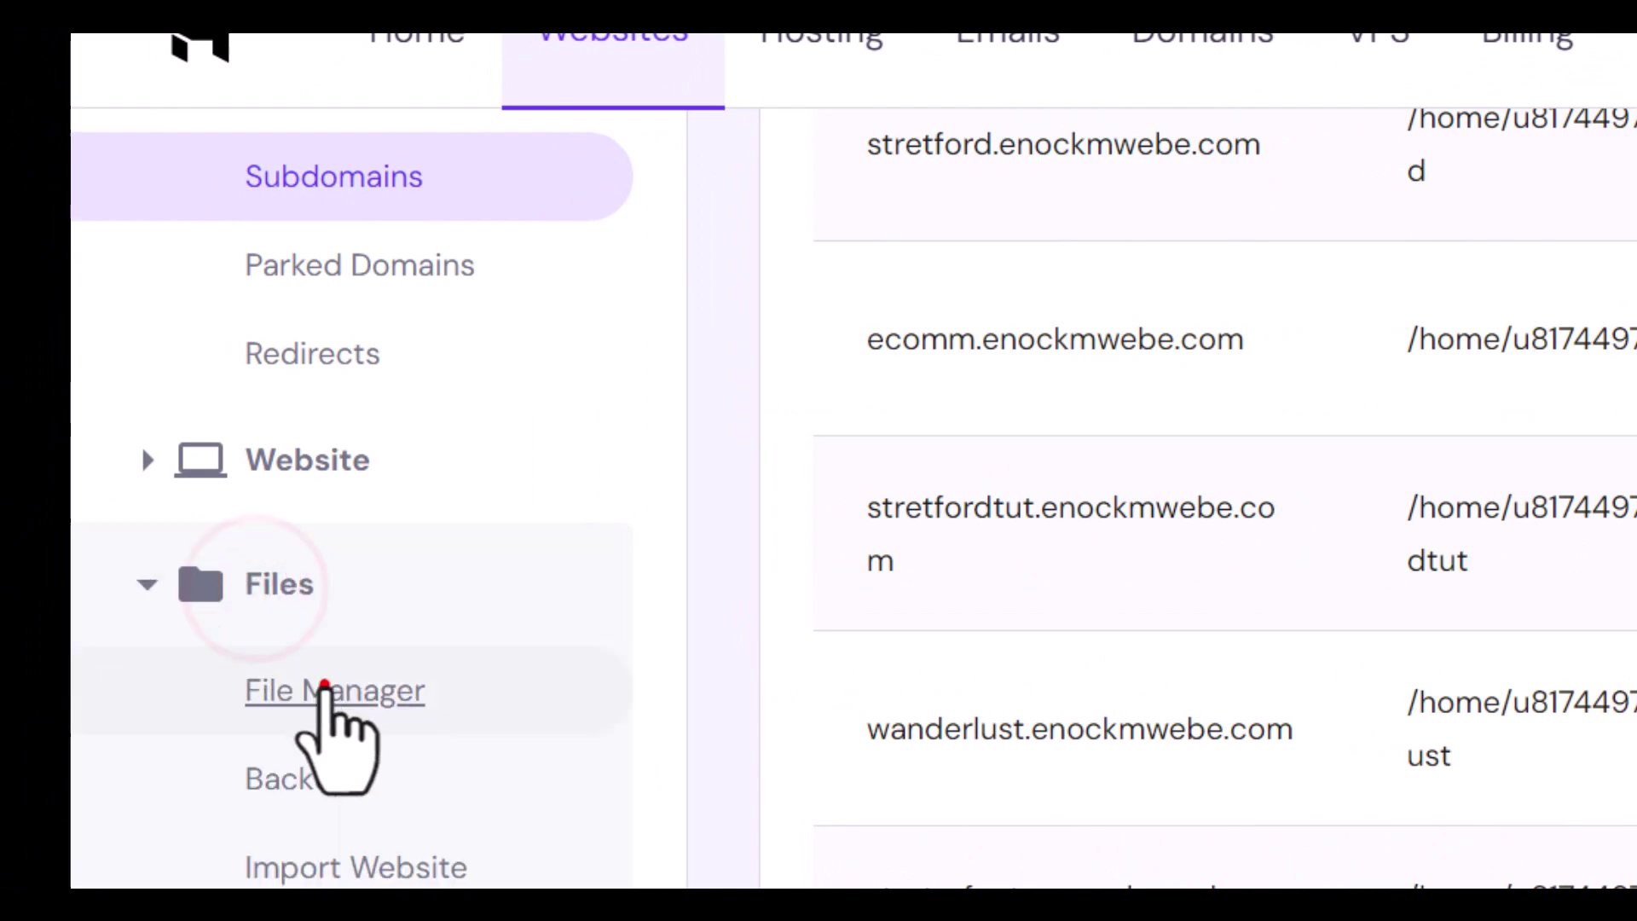
{"action": "left_click", "coordinate": [324, 687]}
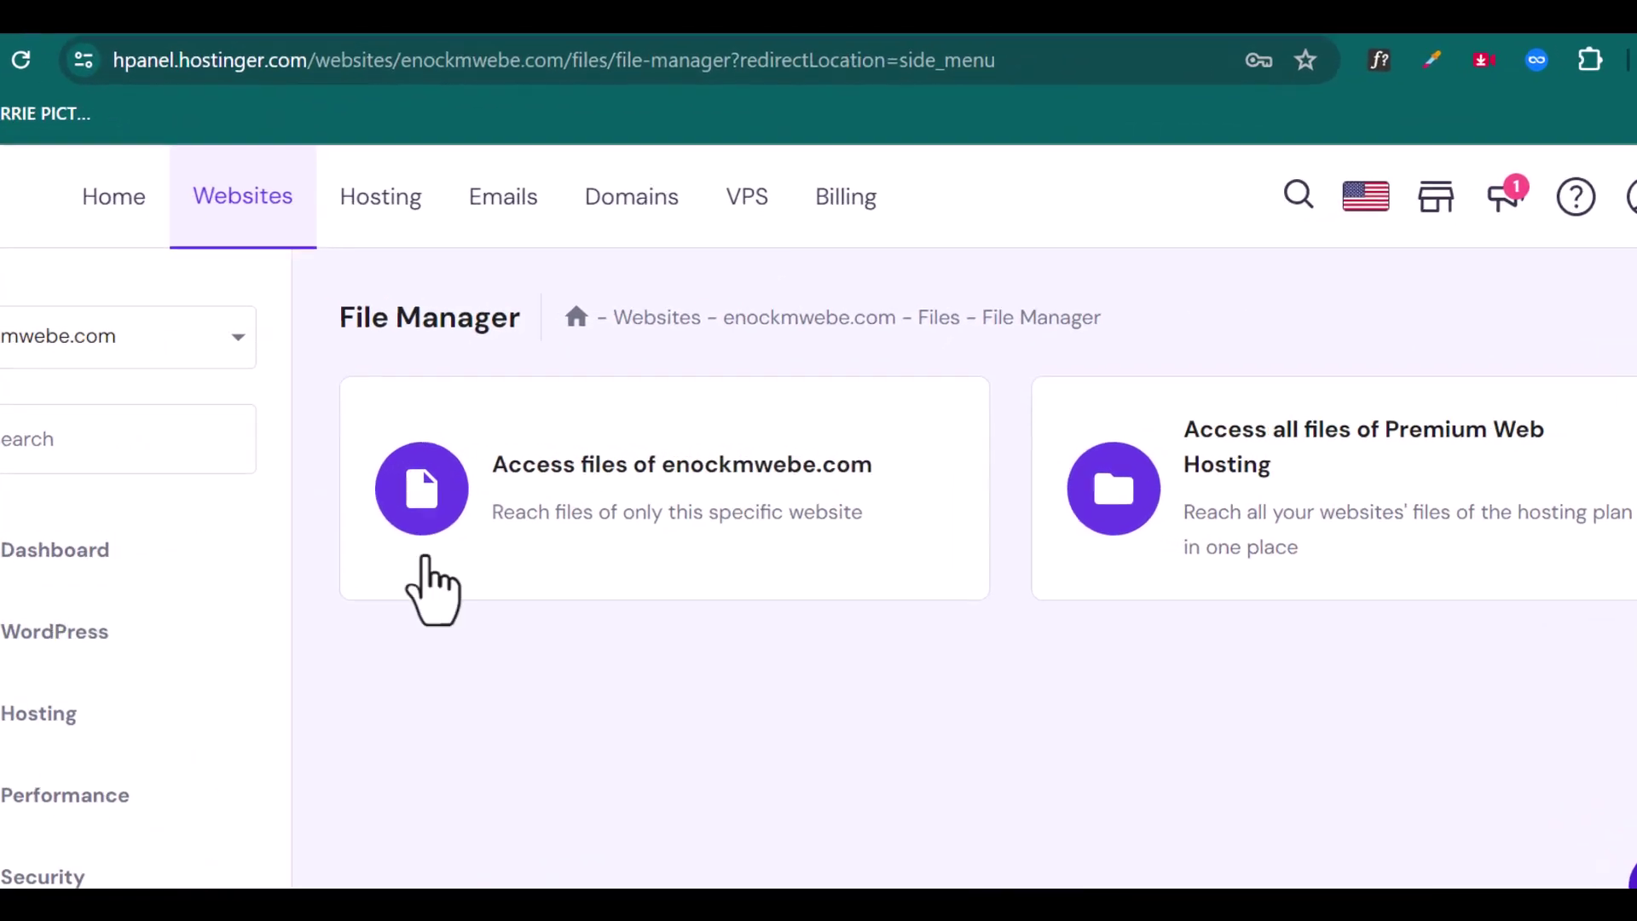
{"action": "left_click", "coordinate": [781, 465]}
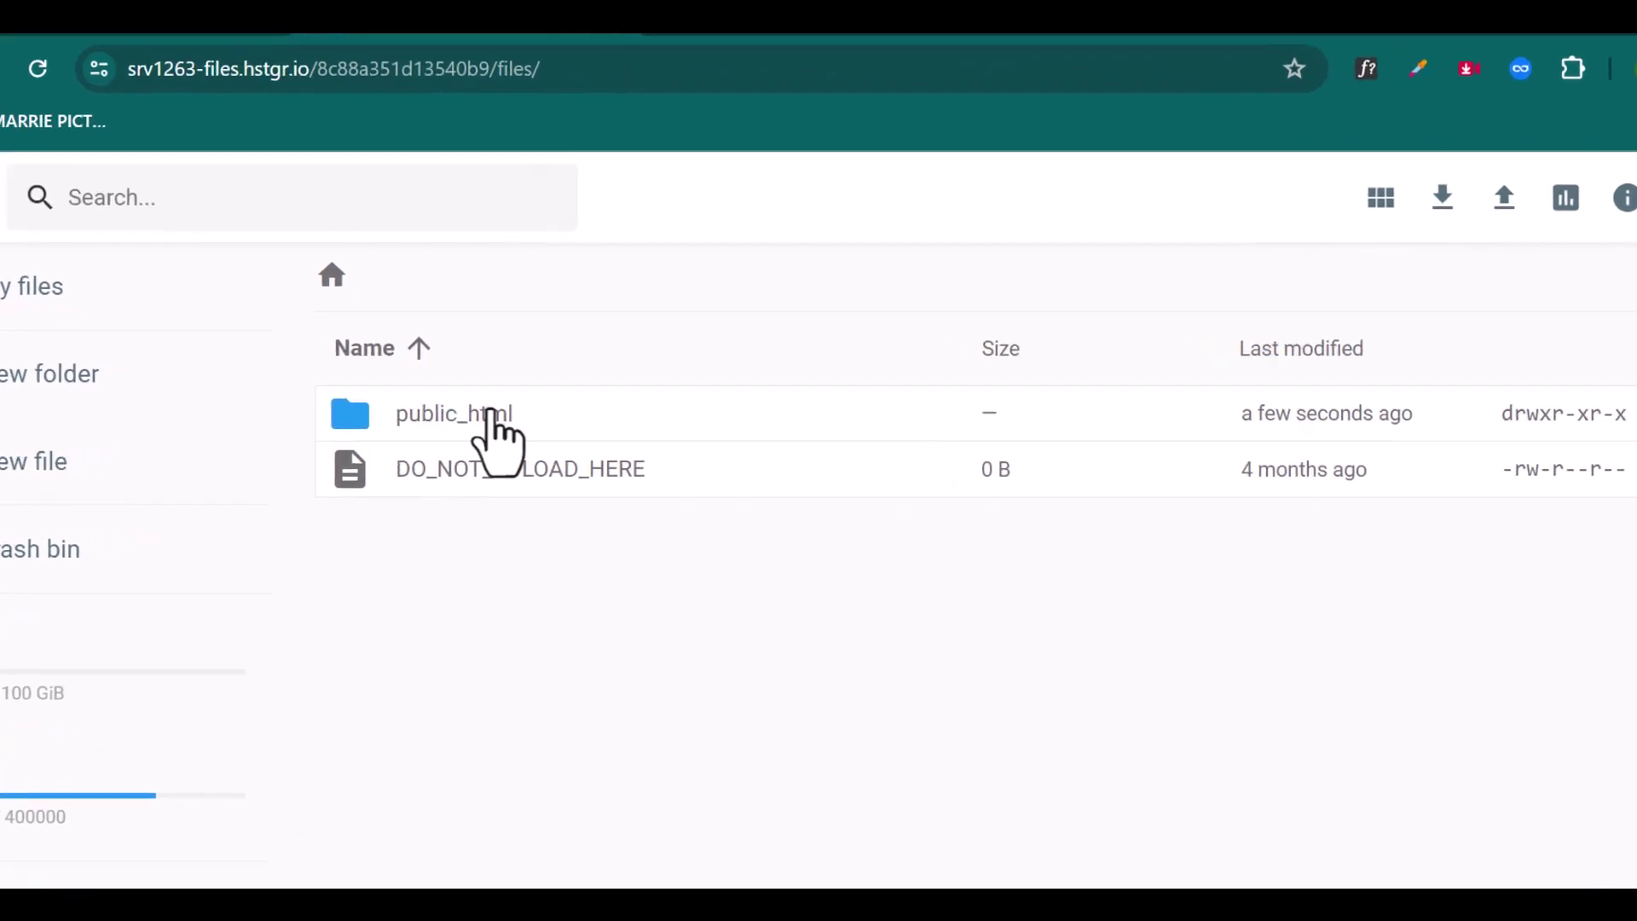
{"action": "double_click", "coordinate": [388, 396]}
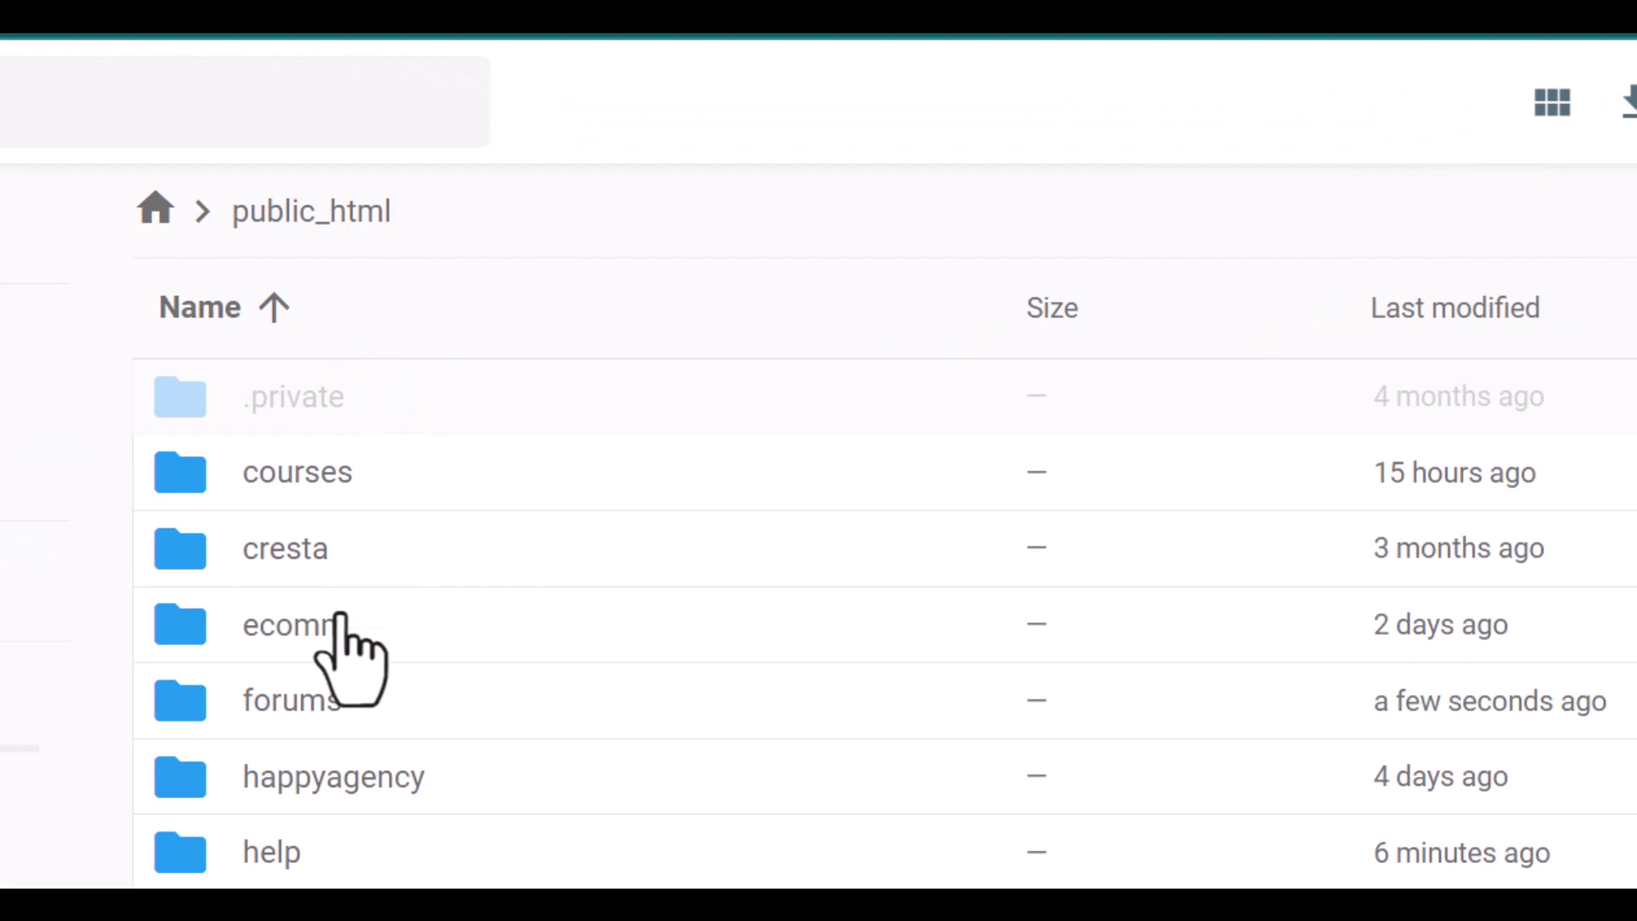
{"action": "scroll", "coordinate": [420, 788], "scroll_direction": "down", "scroll_amount": 2}
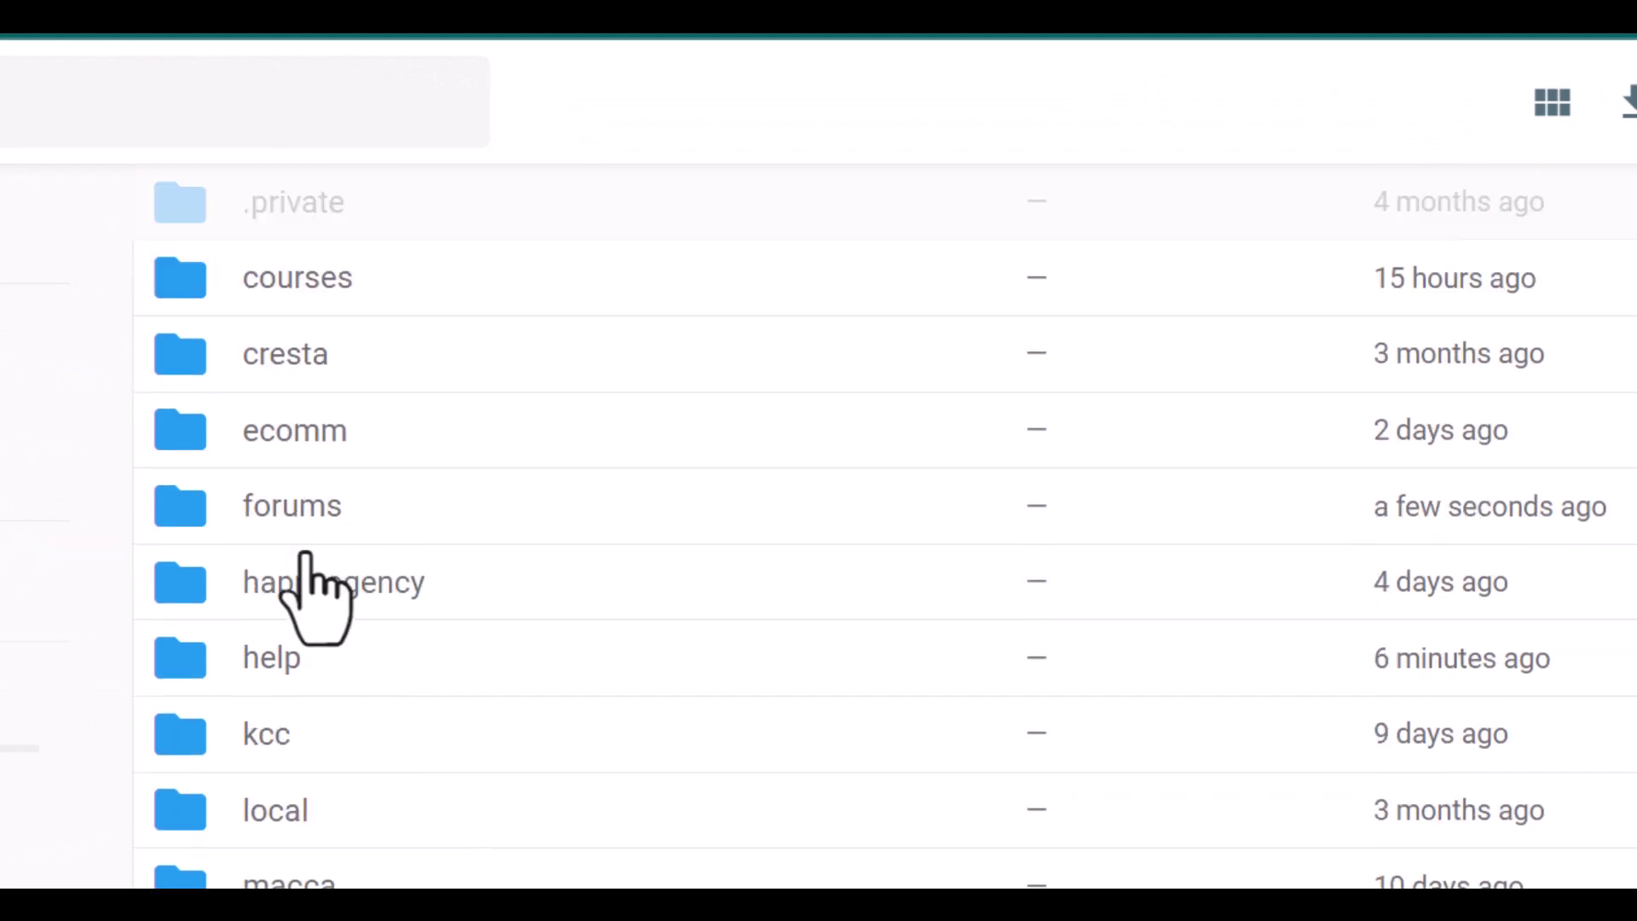
Step: Drag Home.html and login demo.html from the local home demo folder into forums
{"action": "double_click", "coordinate": [200, 513]}
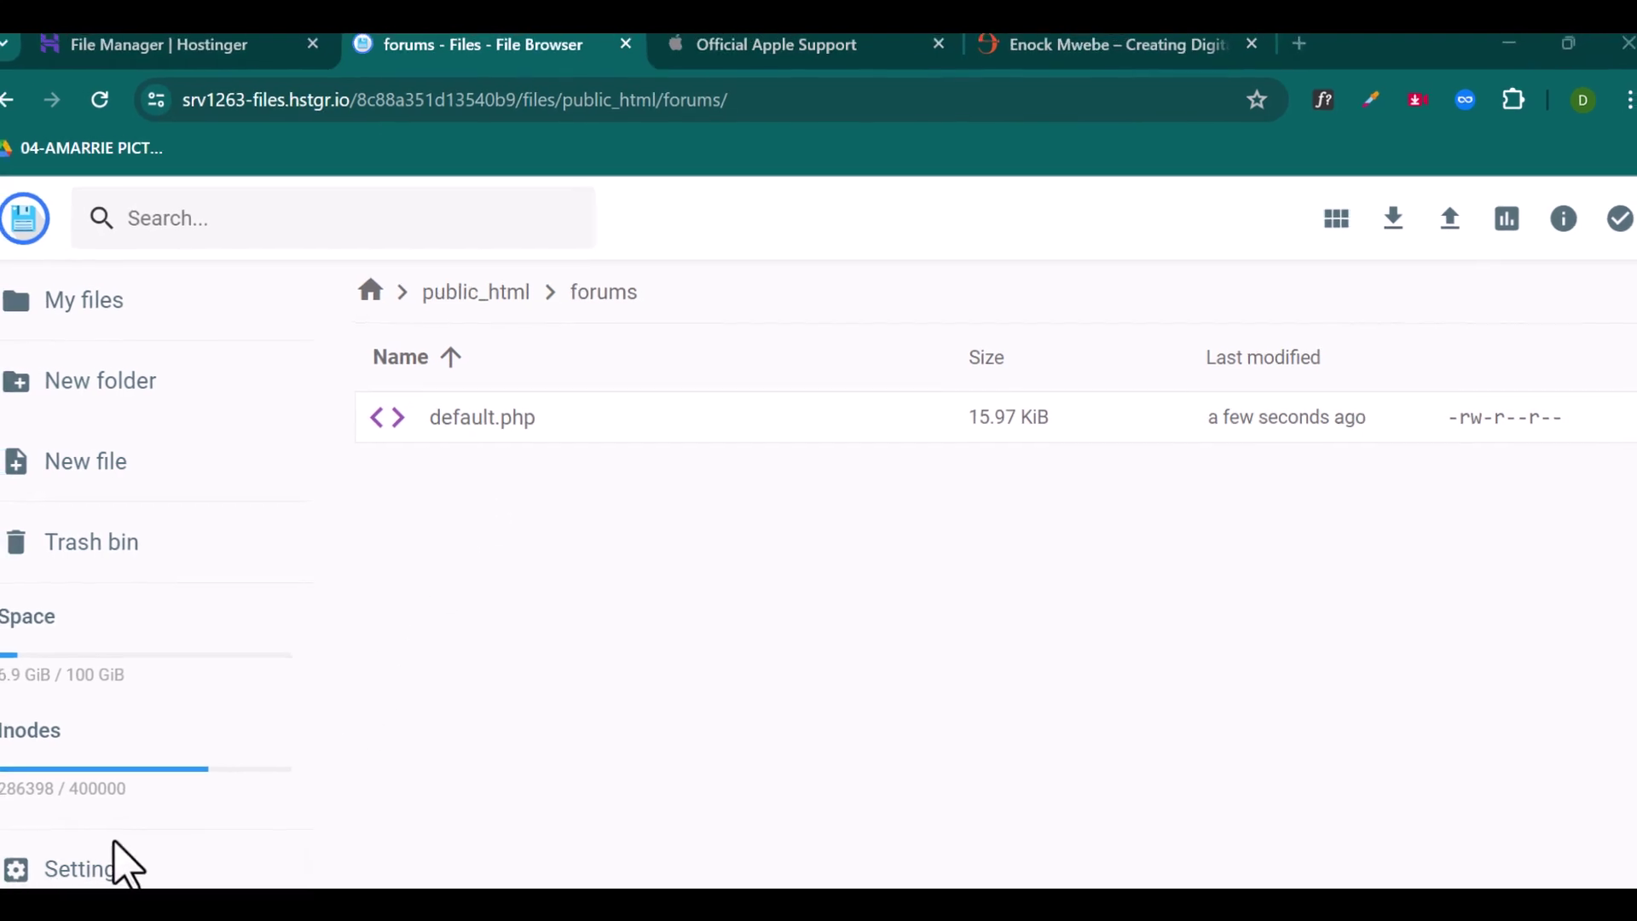
{"action": "mouse_move", "coordinate": [546, 916]}
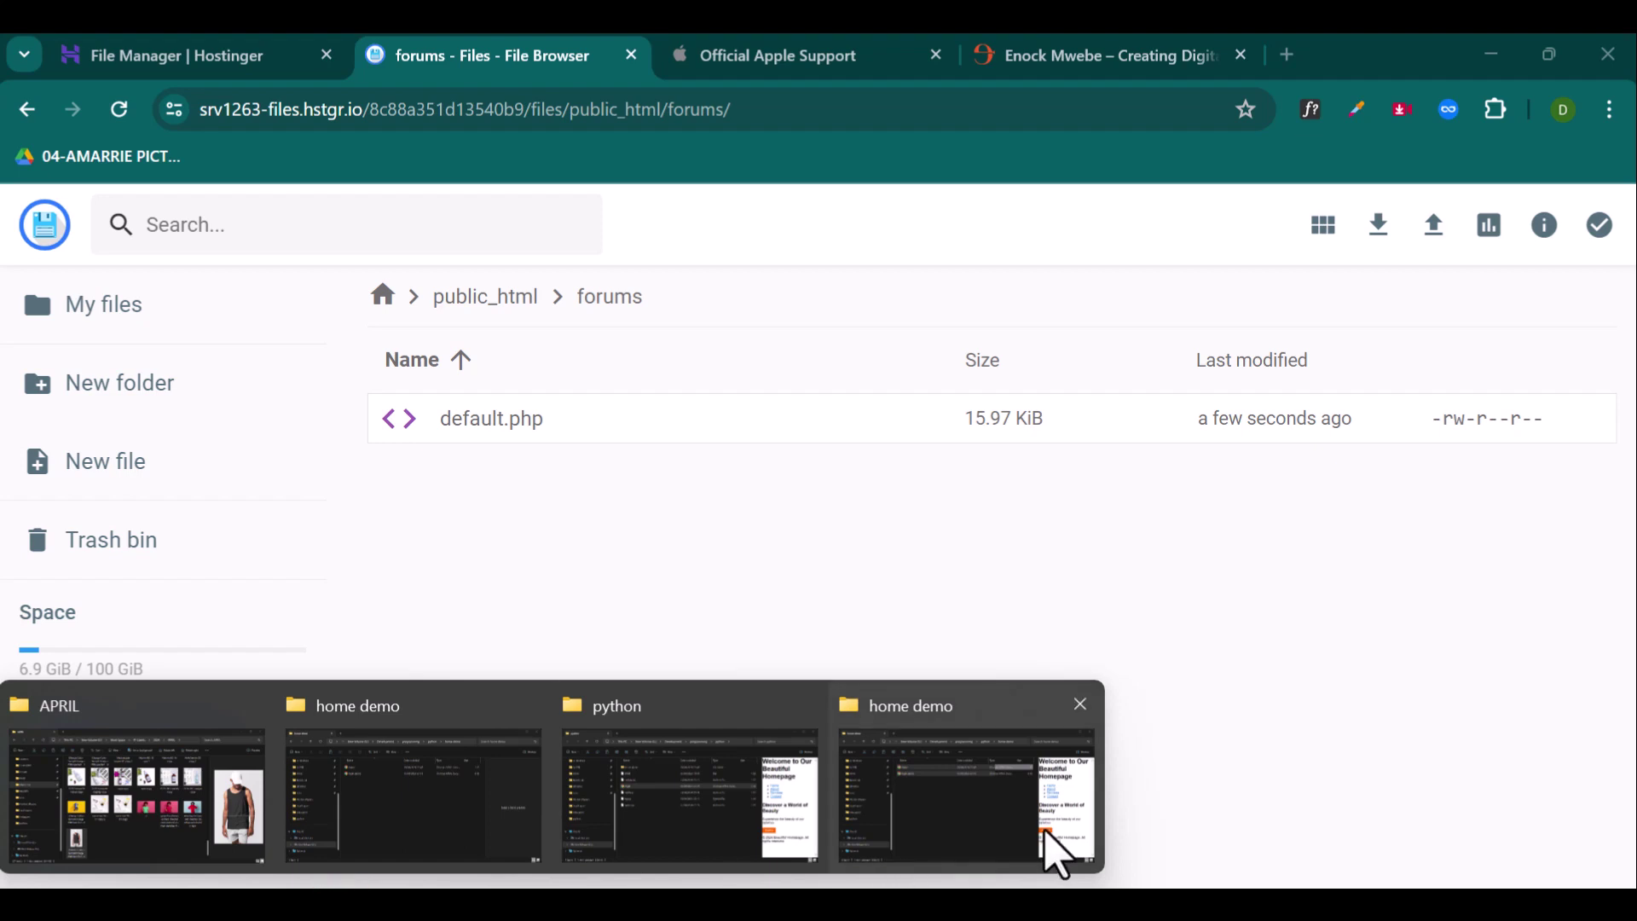
{"action": "left_click", "coordinate": [968, 810]}
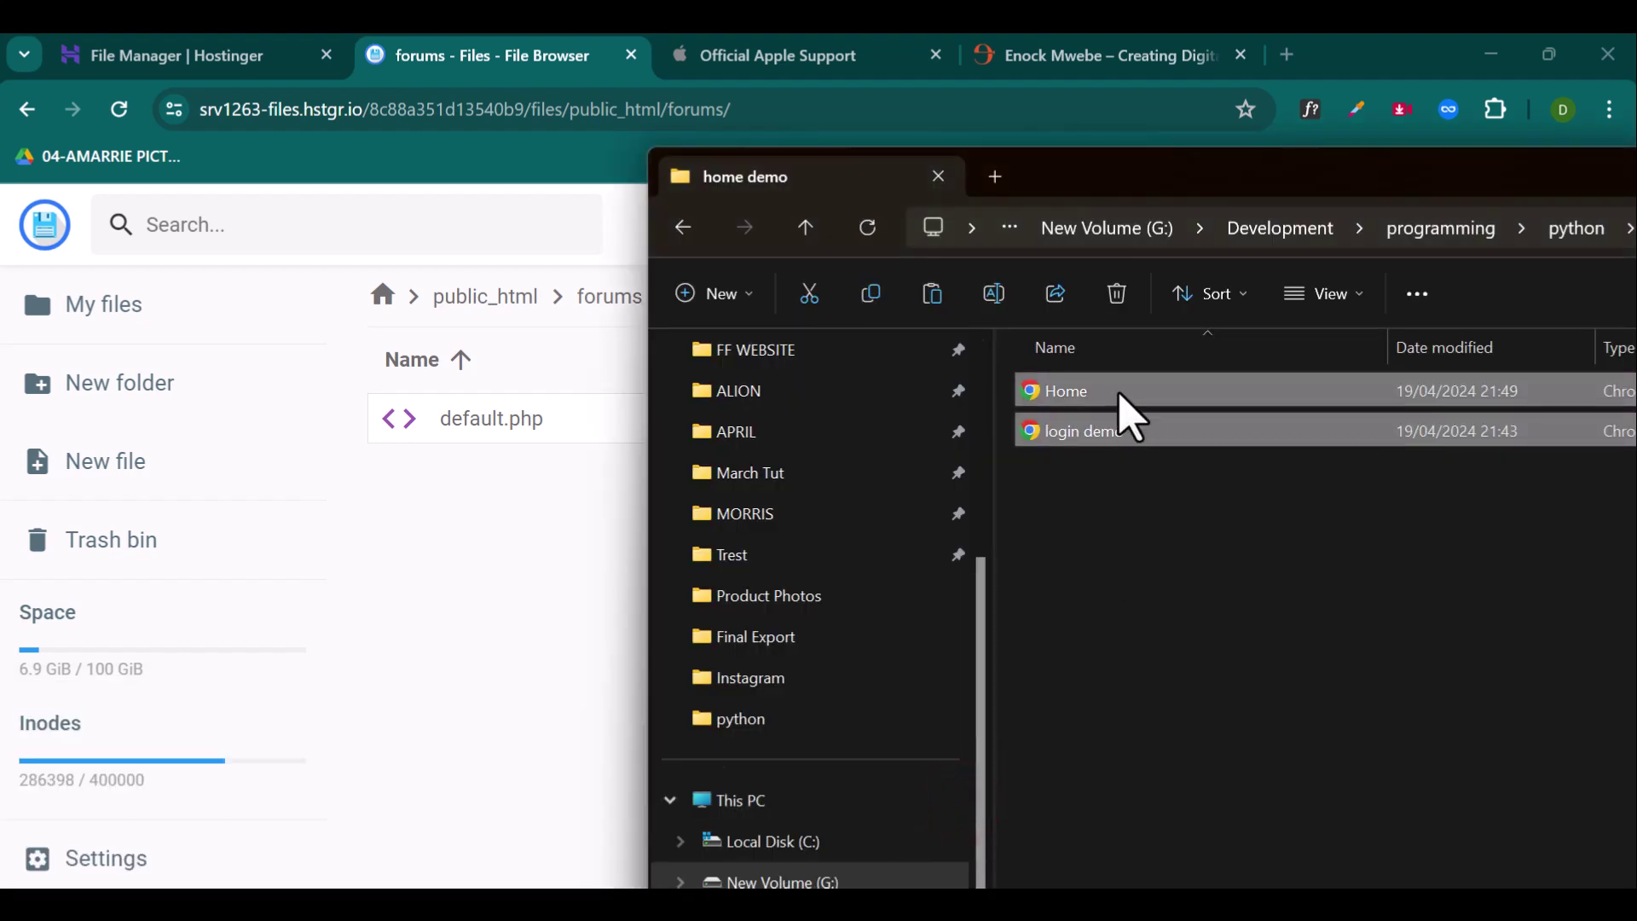
{"action": "left_click_drag", "start_coordinate": [1117, 390], "coordinate": [490, 533]}
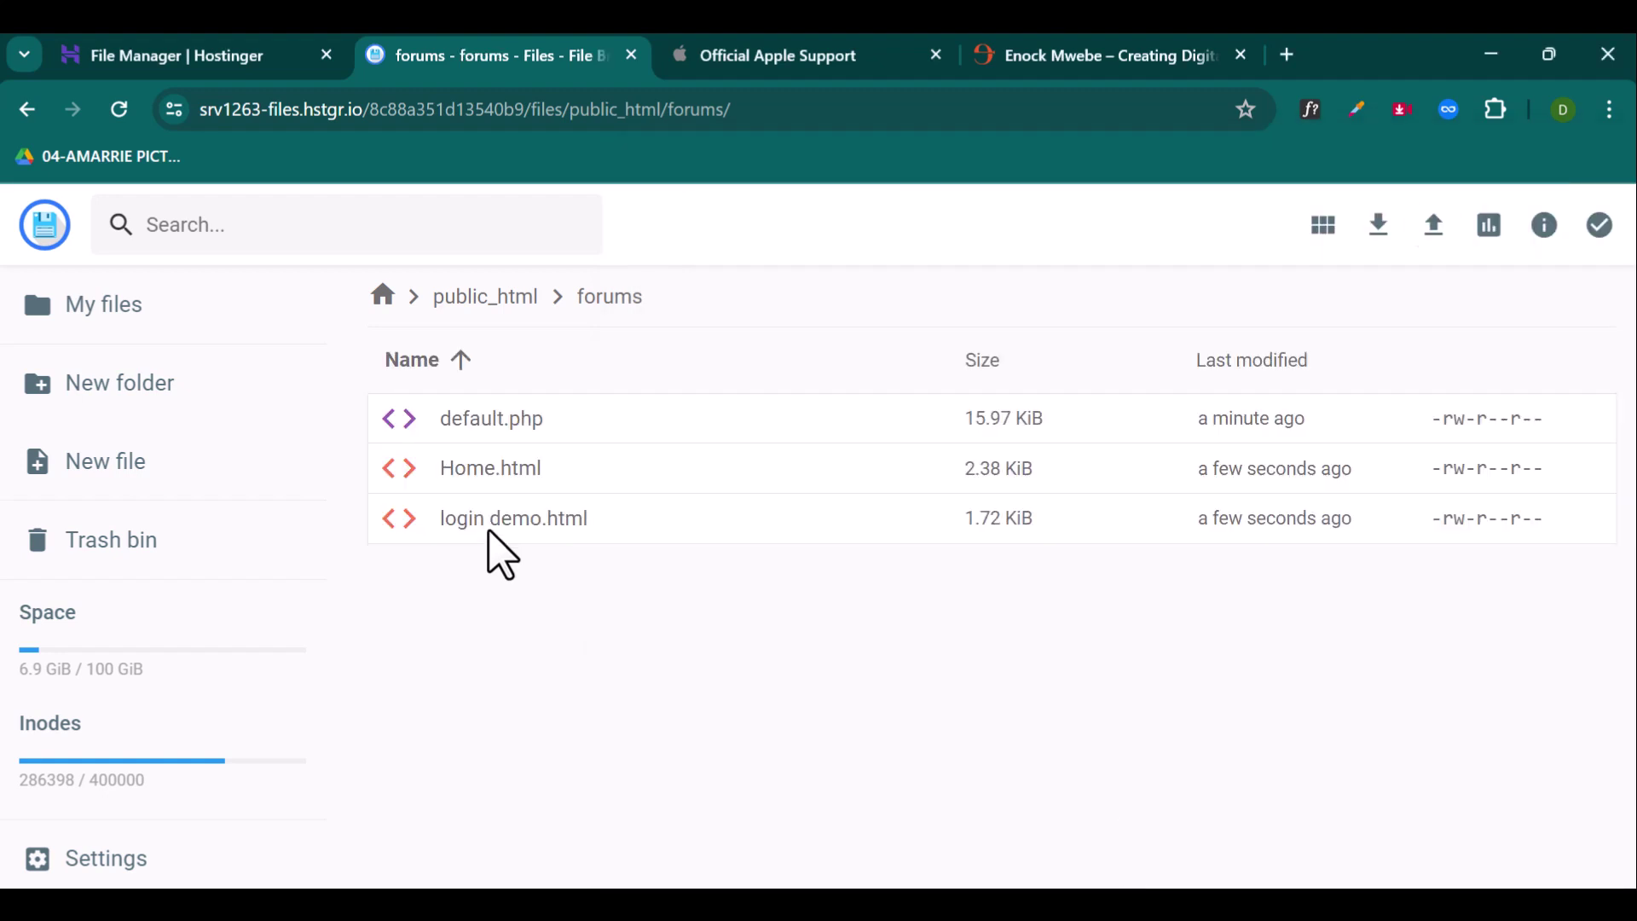
Step: Copy the enockmwebe.com address from the Enock Mwebe tab
{"action": "left_click", "coordinate": [1076, 58]}
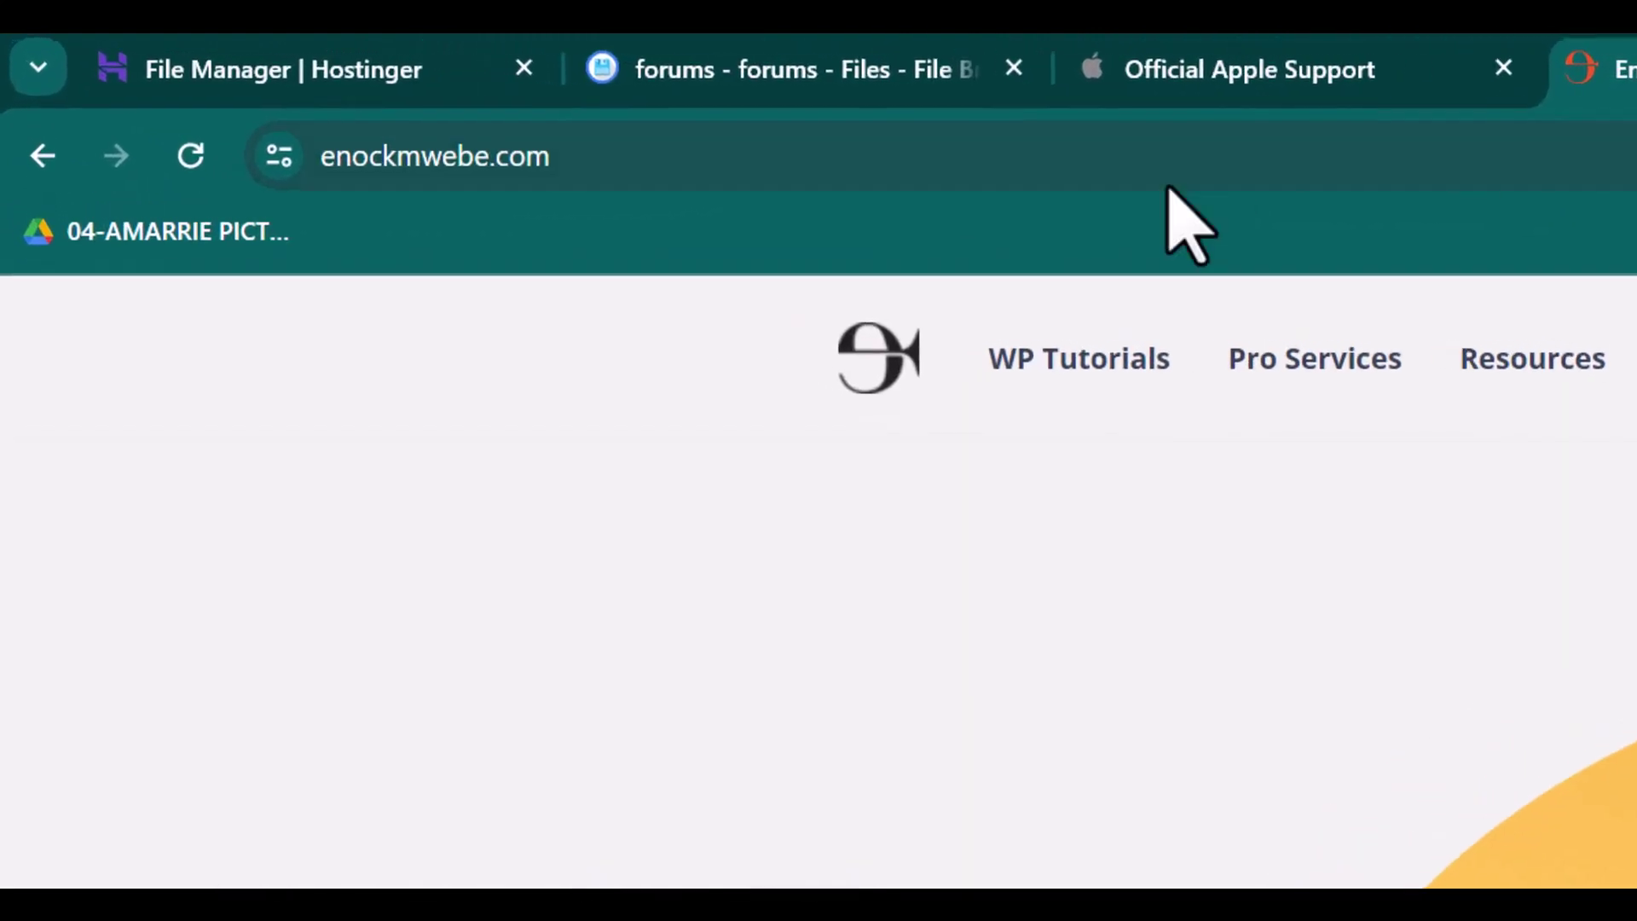
{"action": "left_click", "coordinate": [853, 166]}
{"action": "right_click", "coordinate": [539, 164]}
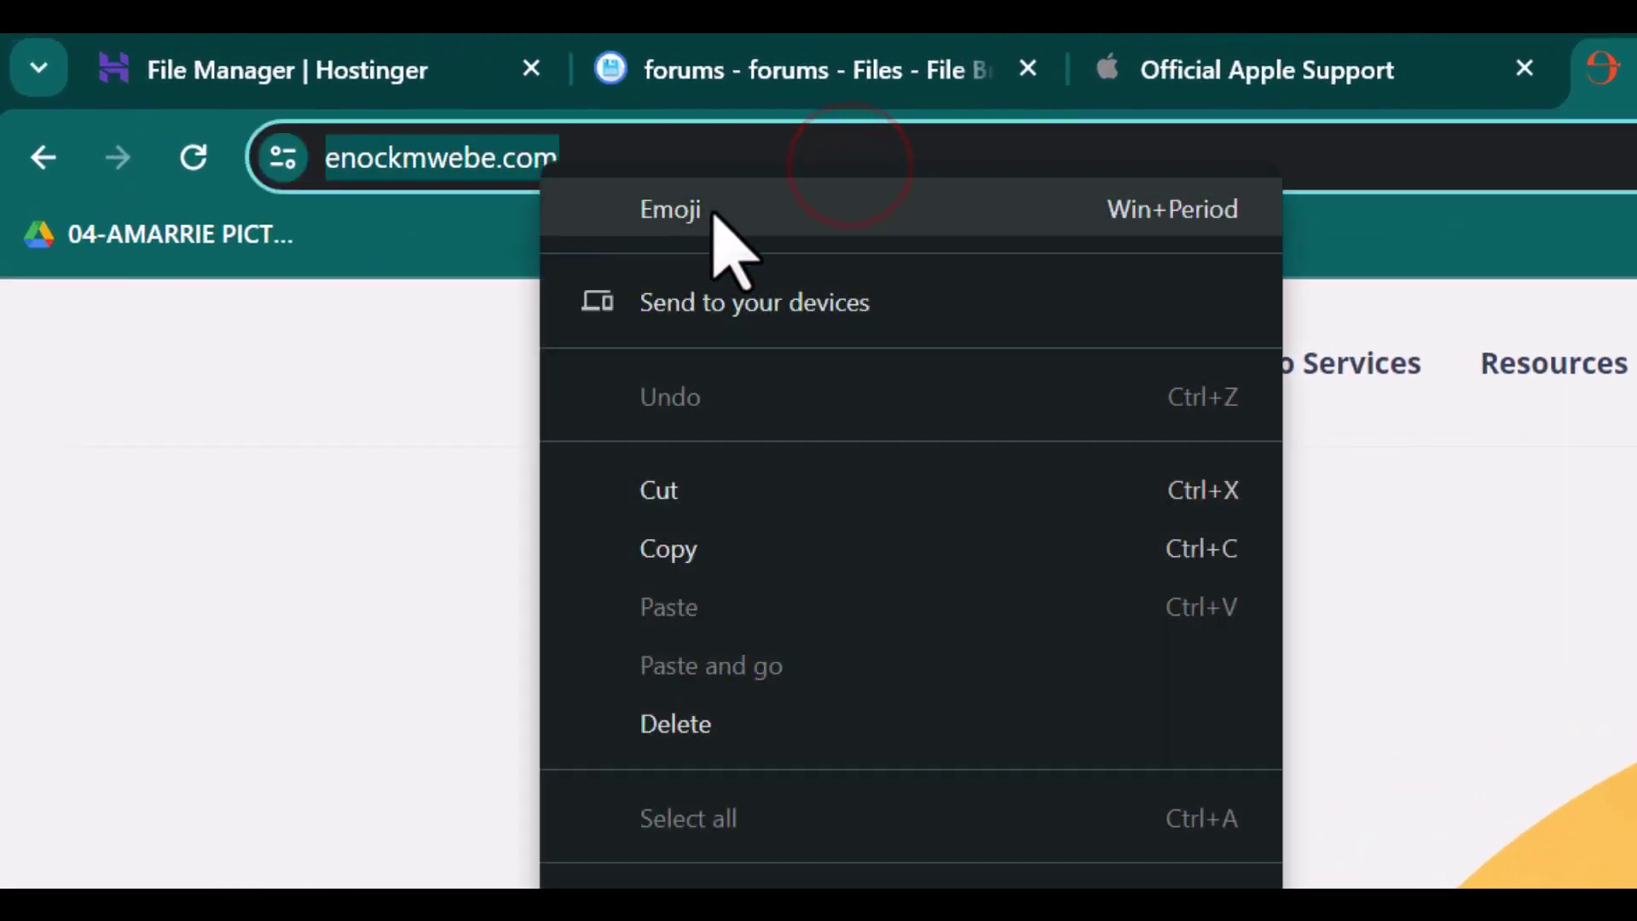
{"action": "left_click", "coordinate": [841, 529]}
{"action": "key", "text": "ctrl+t"}
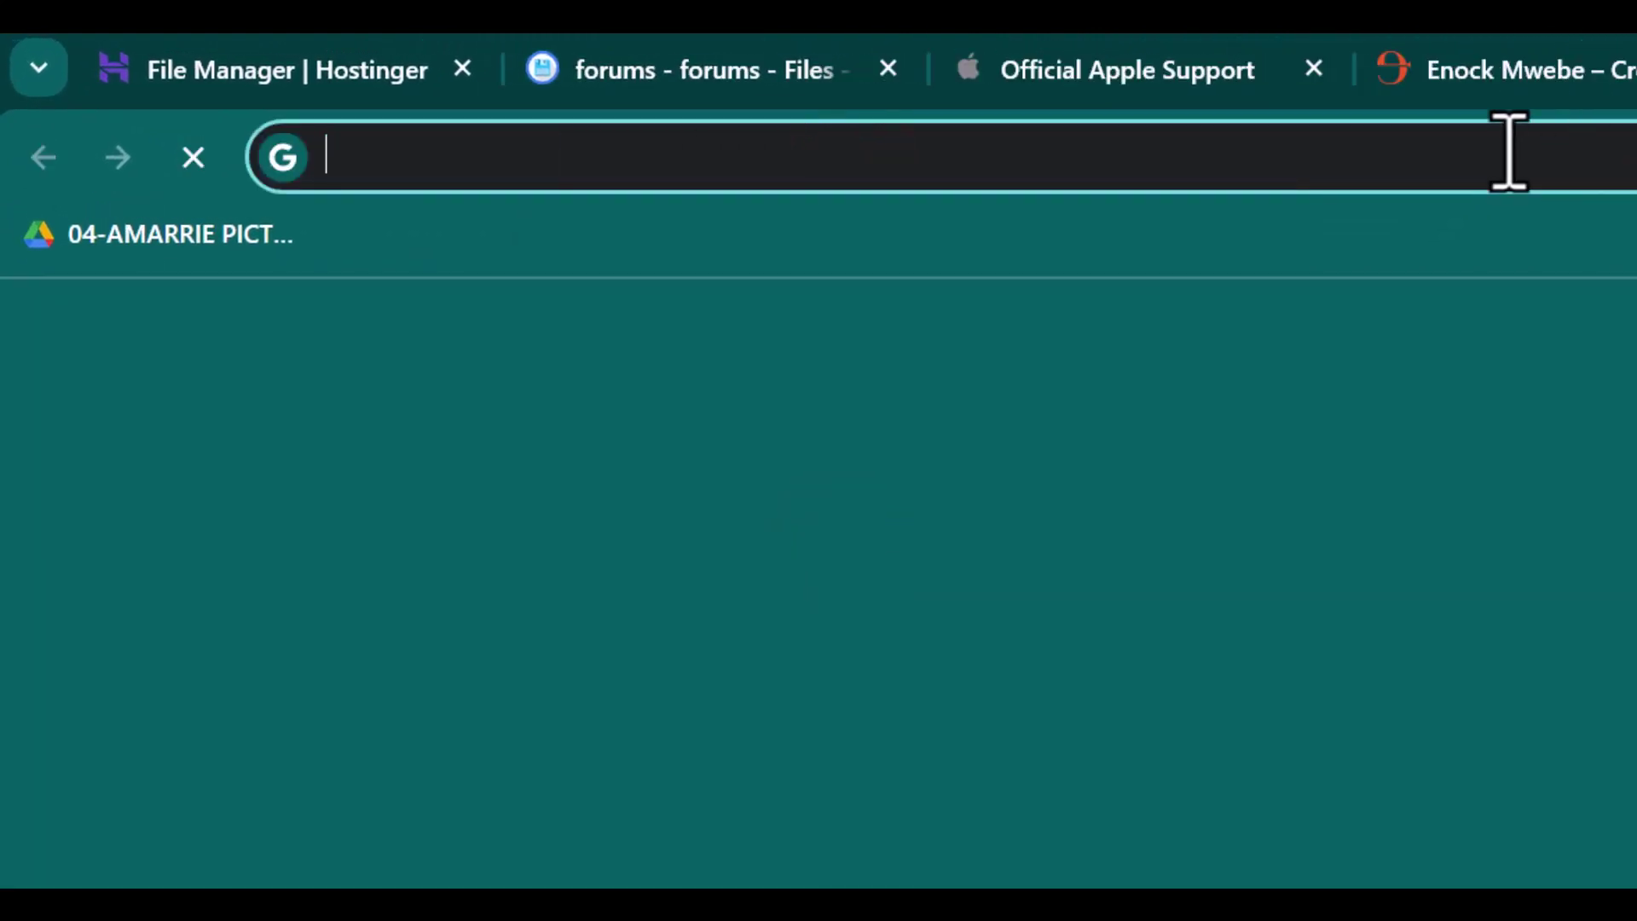
{"action": "right_click", "coordinate": [1502, 175]}
{"action": "left_click", "coordinate": [1612, 516]}
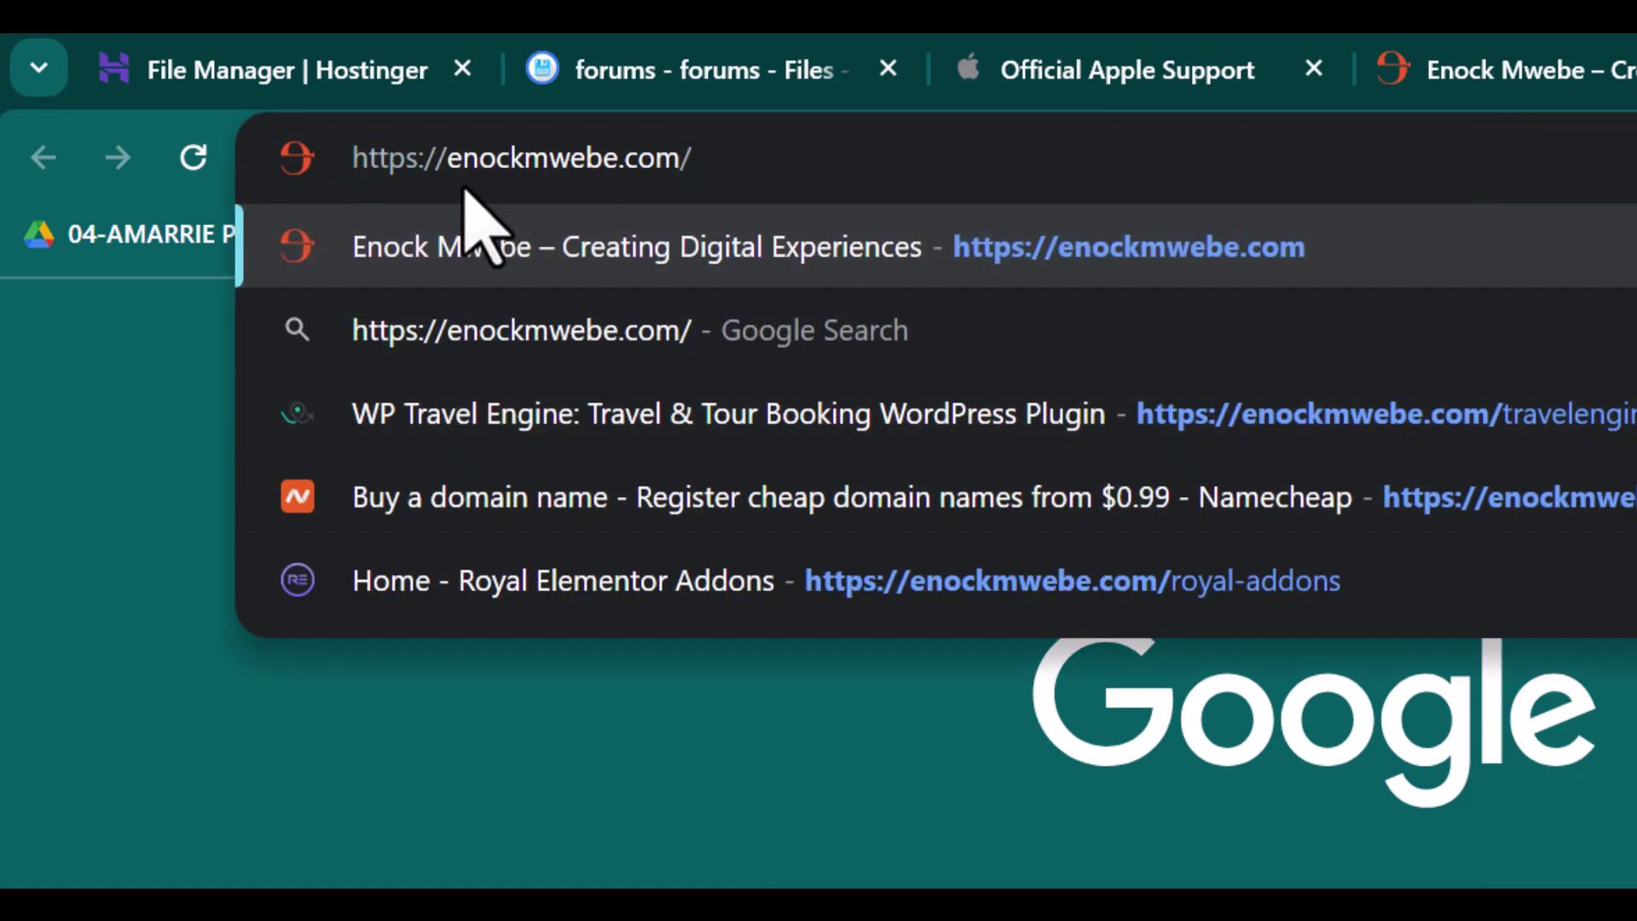
{"action": "left_click_drag", "start_coordinate": [449, 159], "coordinate": [168, 162]}
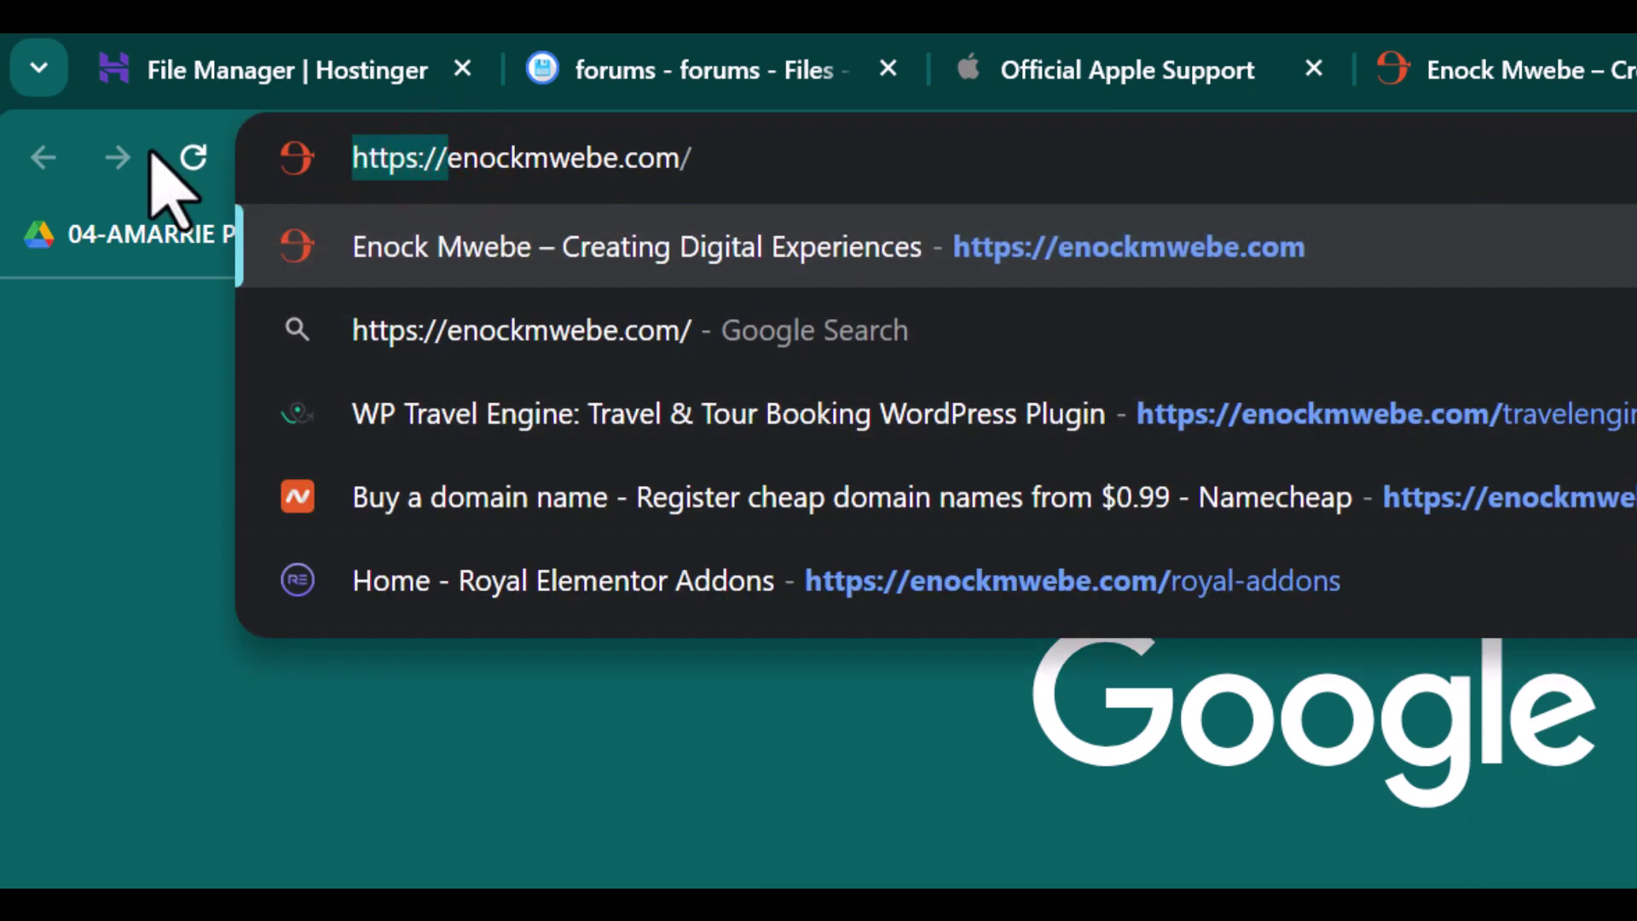
{"action": "type", "text": "foru"}
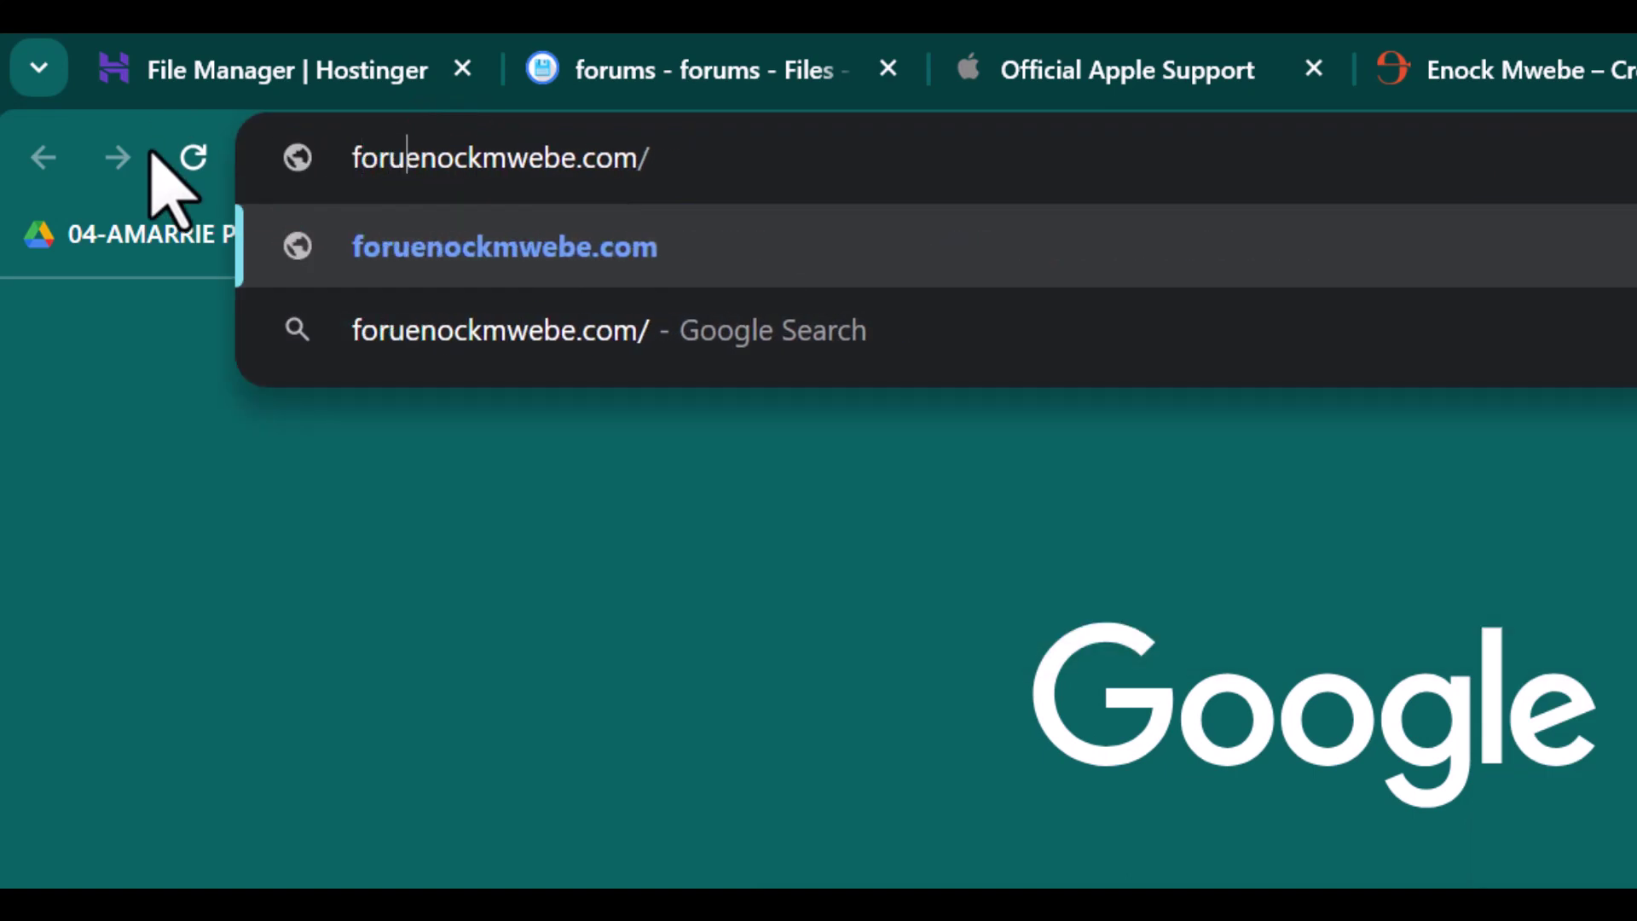
{"action": "type", "text": "ms."}
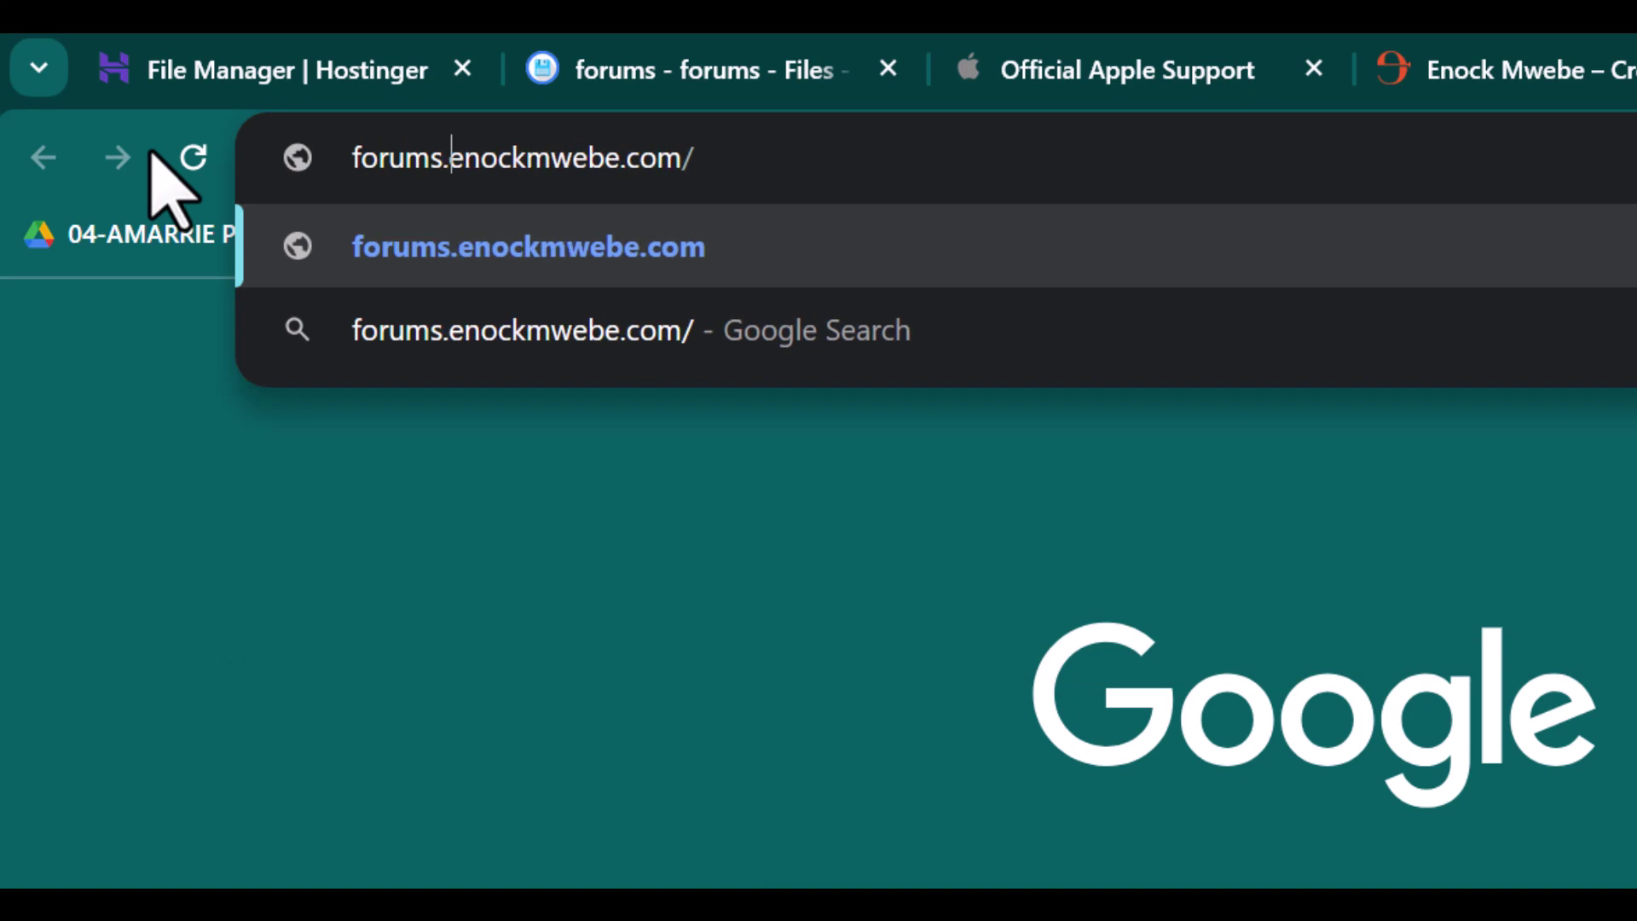
{"action": "key", "text": "Return"}
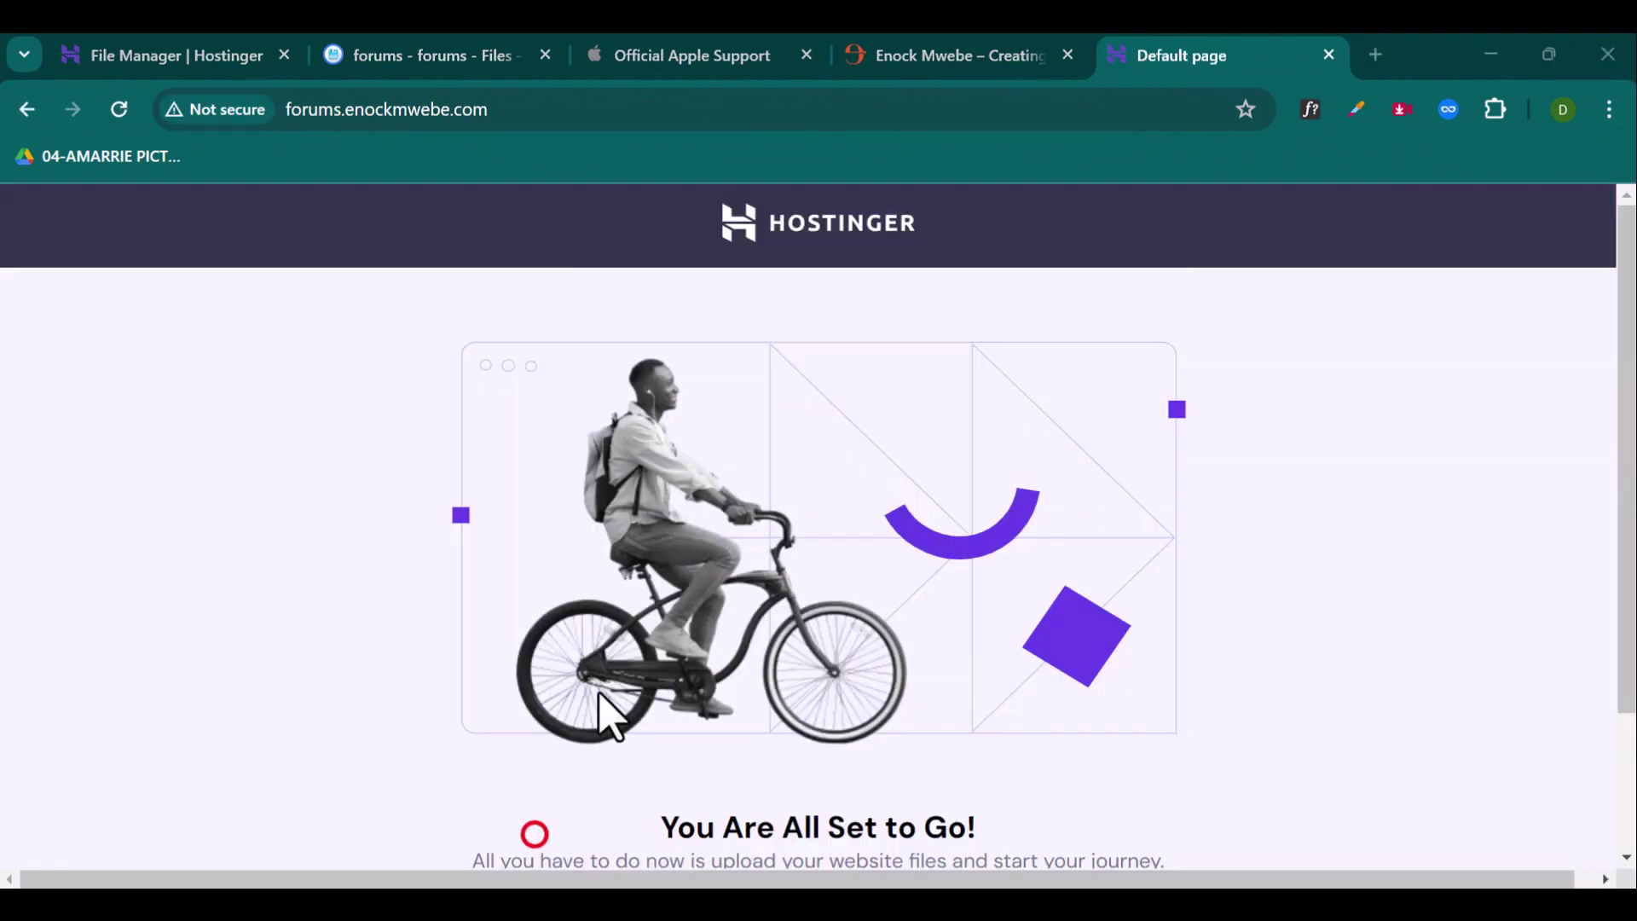
{"action": "scroll", "coordinate": [844, 465], "scroll_direction": "down", "scroll_amount": 2}
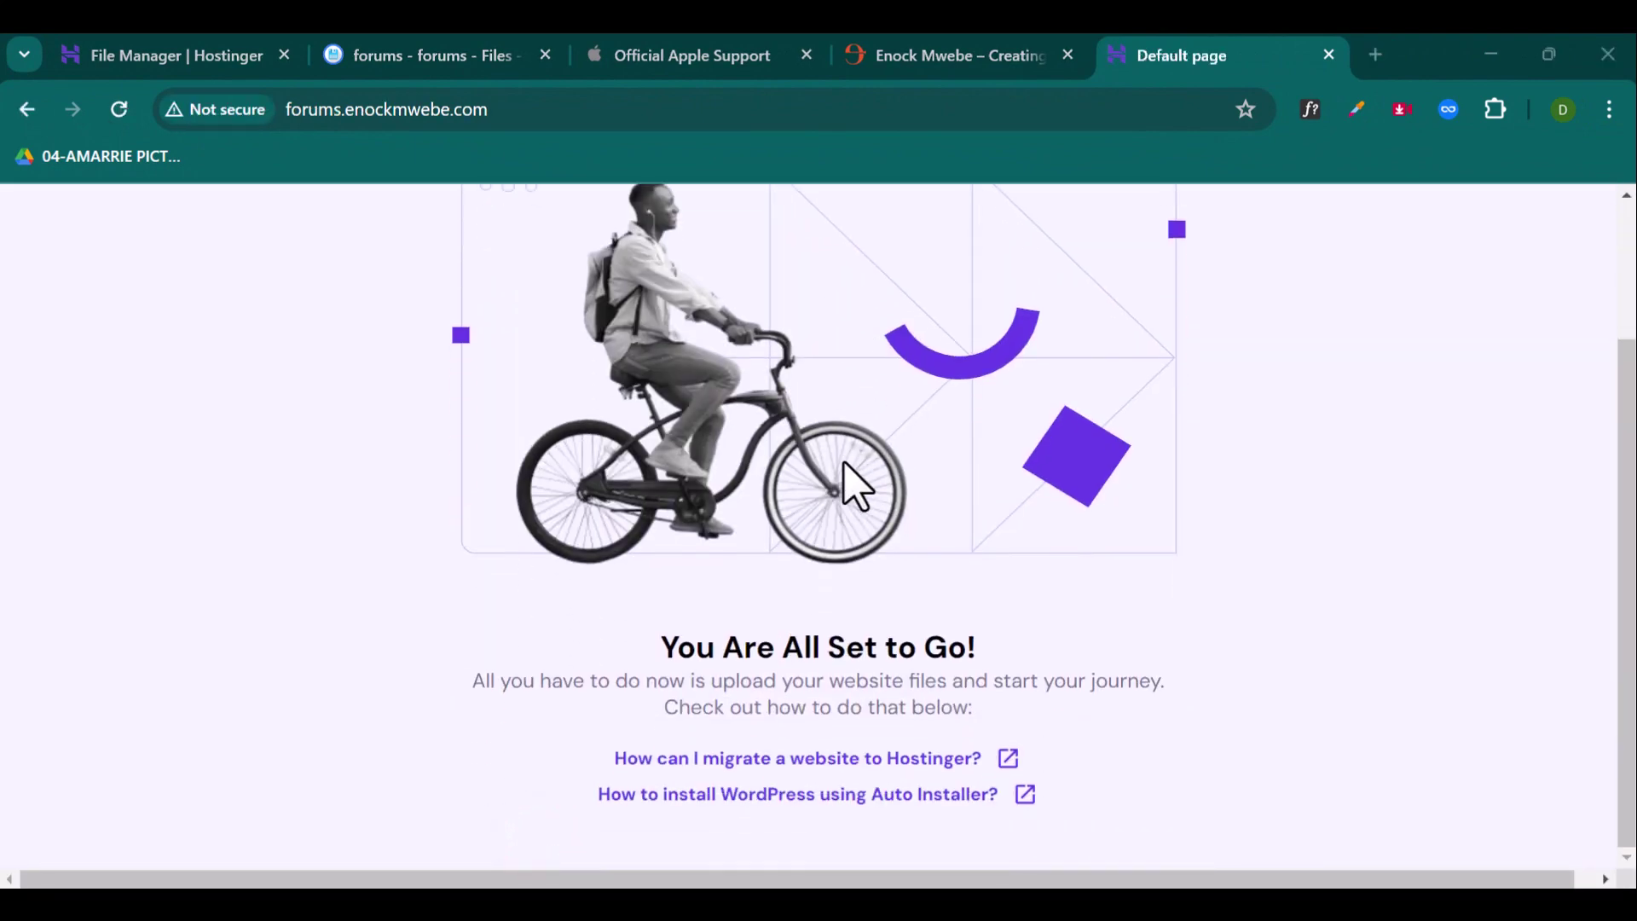
{"action": "scroll", "coordinate": [852, 484], "scroll_direction": "up", "scroll_amount": 2}
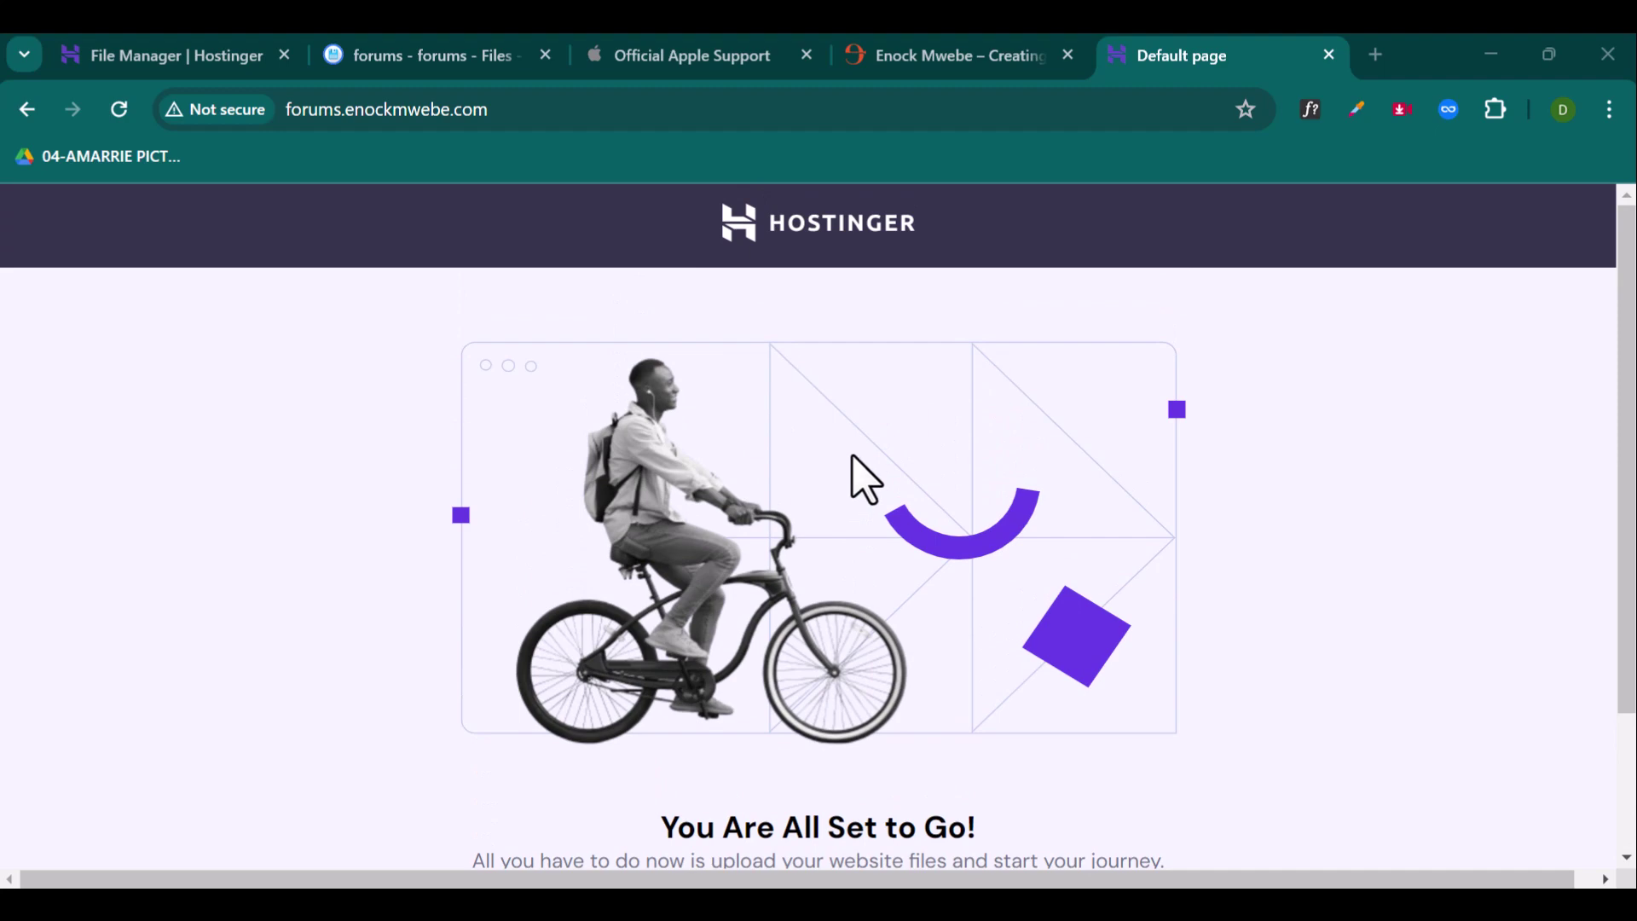
{"action": "scroll", "coordinate": [1078, 477], "scroll_direction": "down", "scroll_amount": 2}
Step: Rename Home.html to index.html, then view the updated forums.enockmwebe.com homepage
{"action": "left_click", "coordinate": [196, 60]}
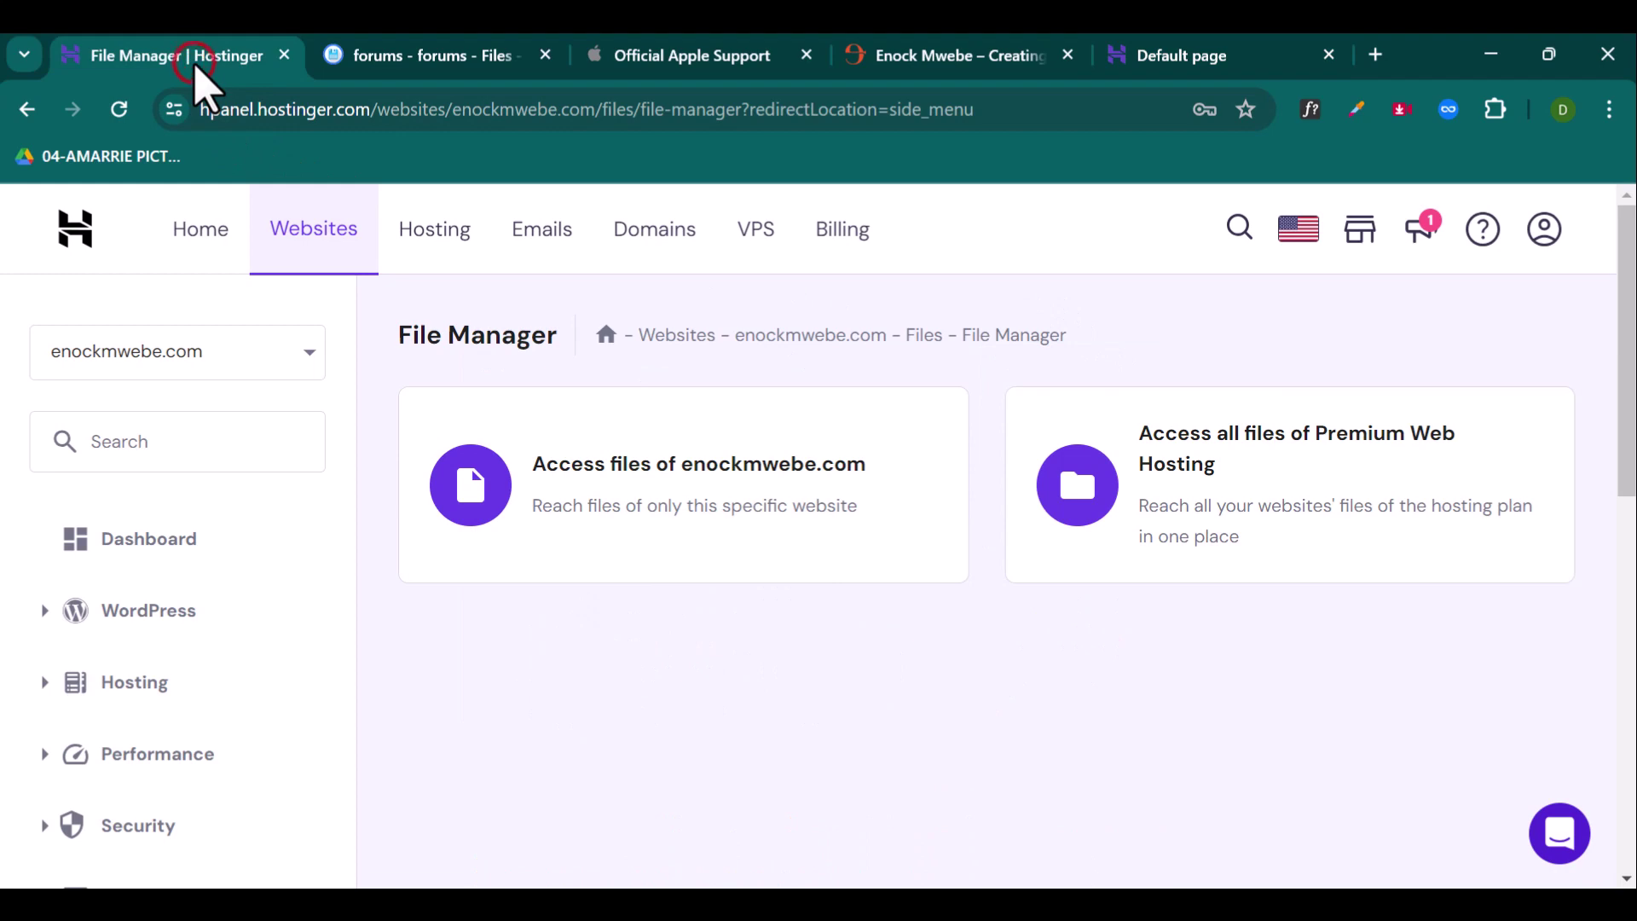
{"action": "left_click", "coordinate": [409, 60]}
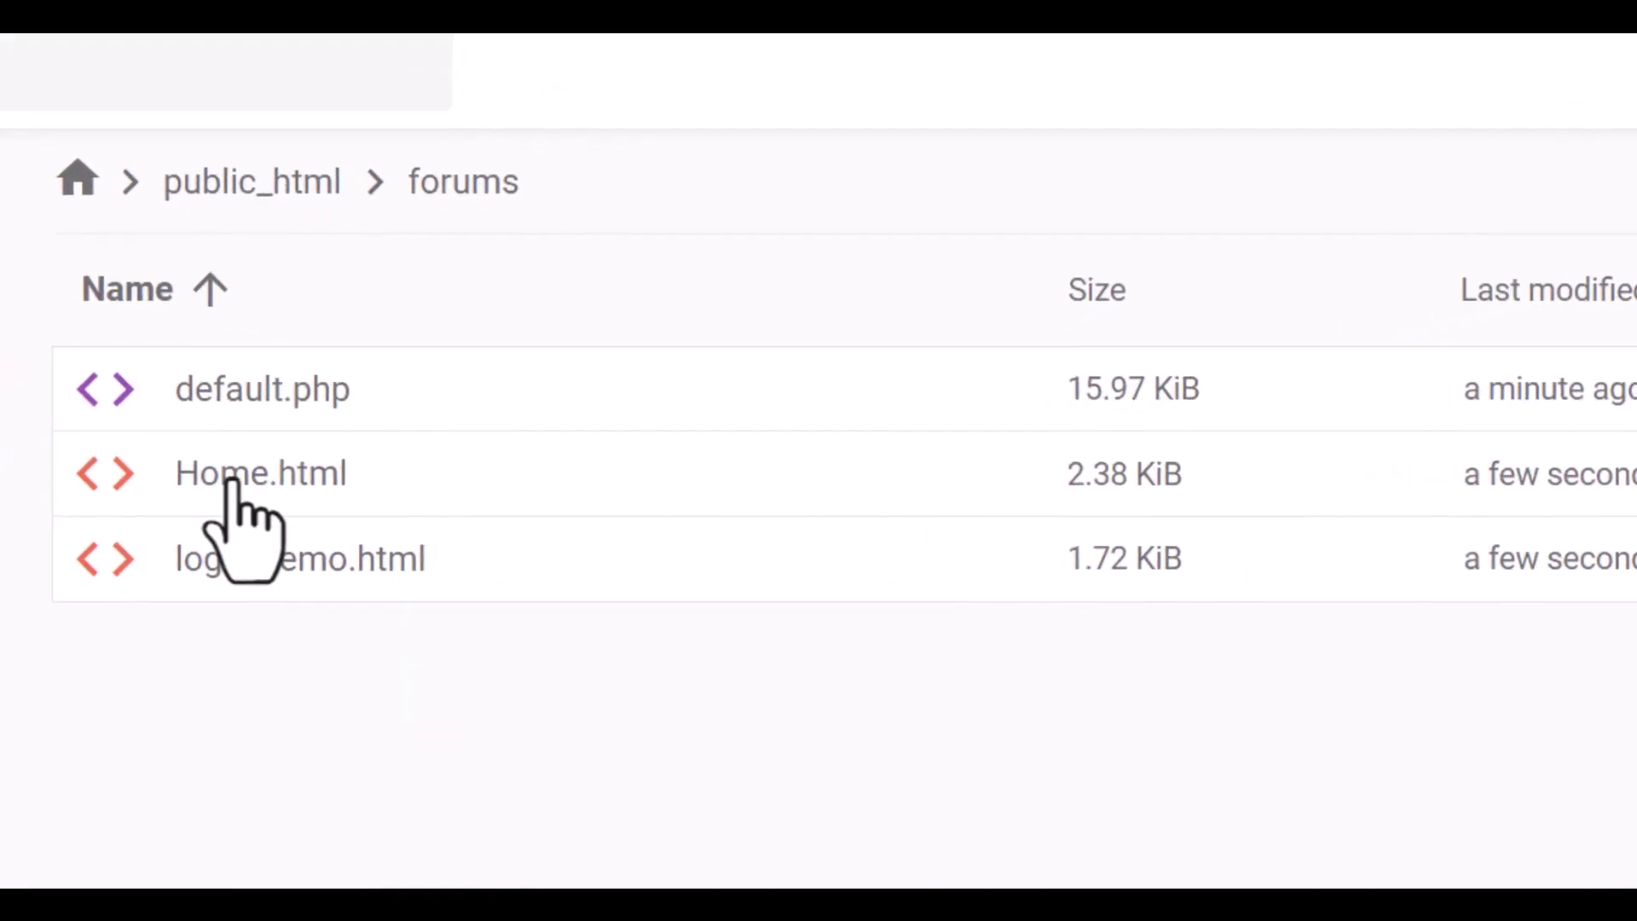
{"action": "right_click", "coordinate": [256, 477]}
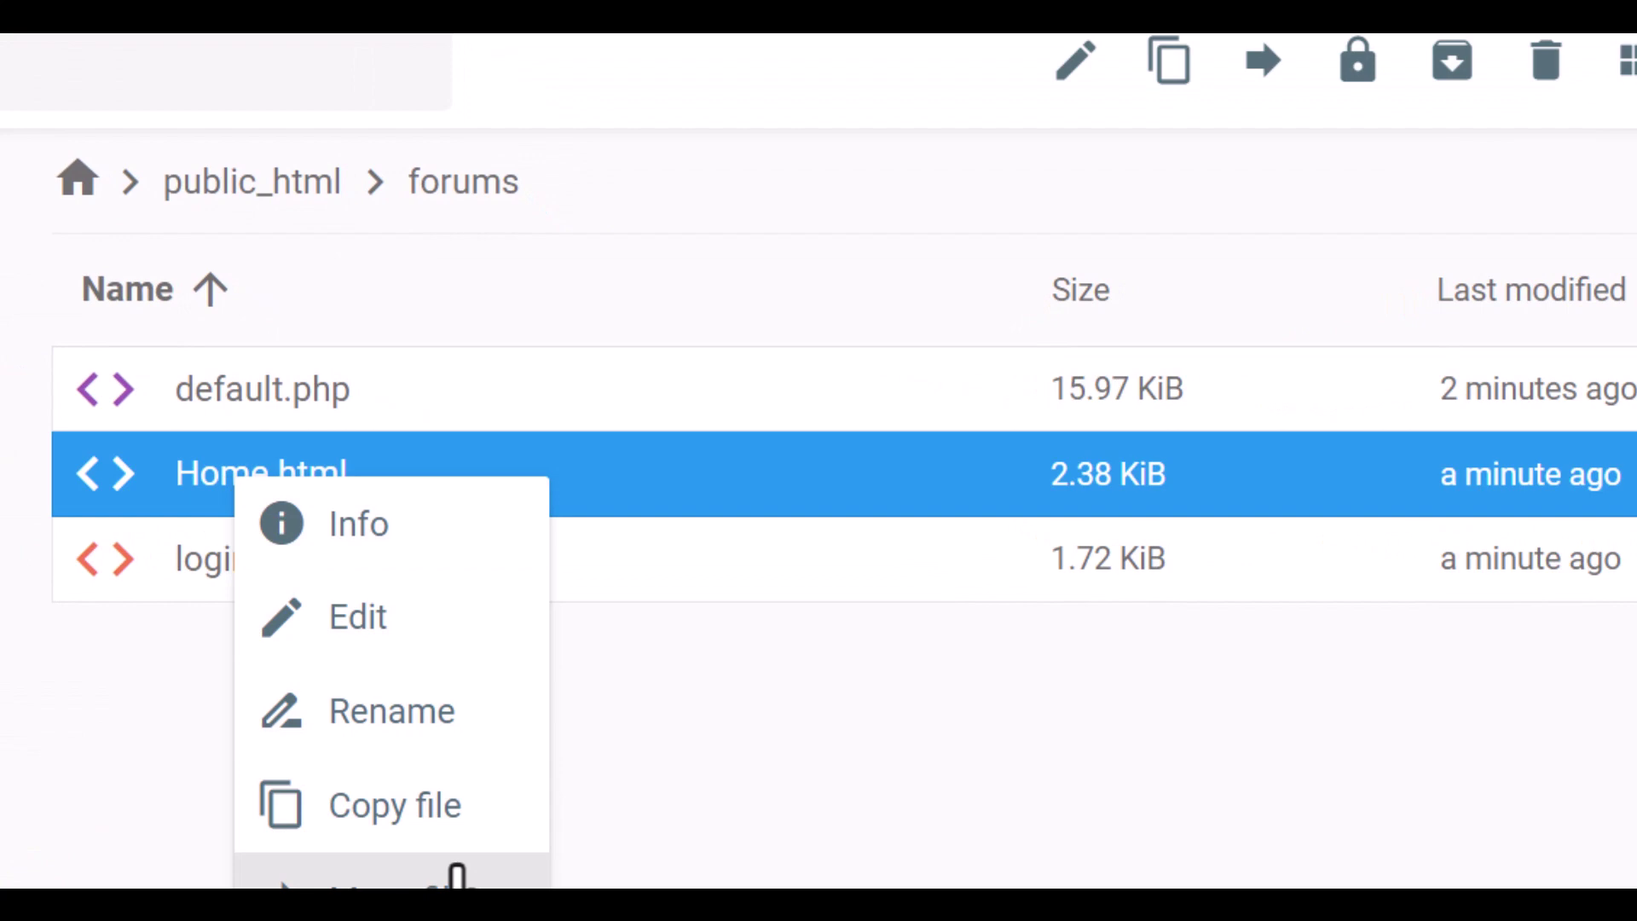
{"action": "left_click", "coordinate": [352, 711]}
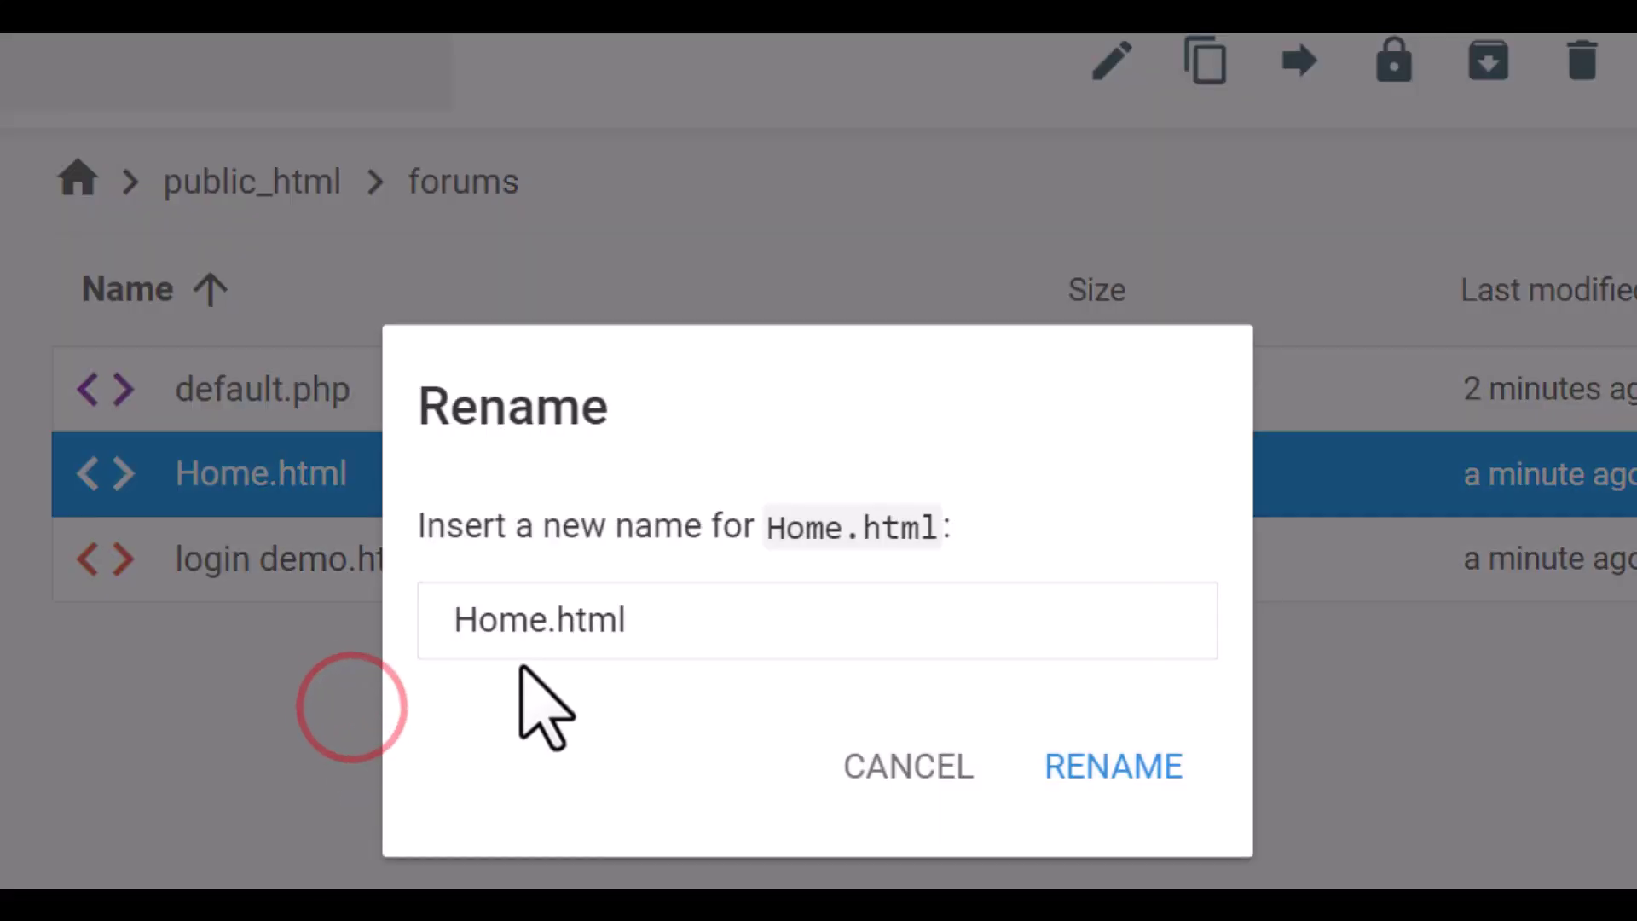
{"action": "double_click", "coordinate": [504, 620]}
{"action": "type", "text": "in"}
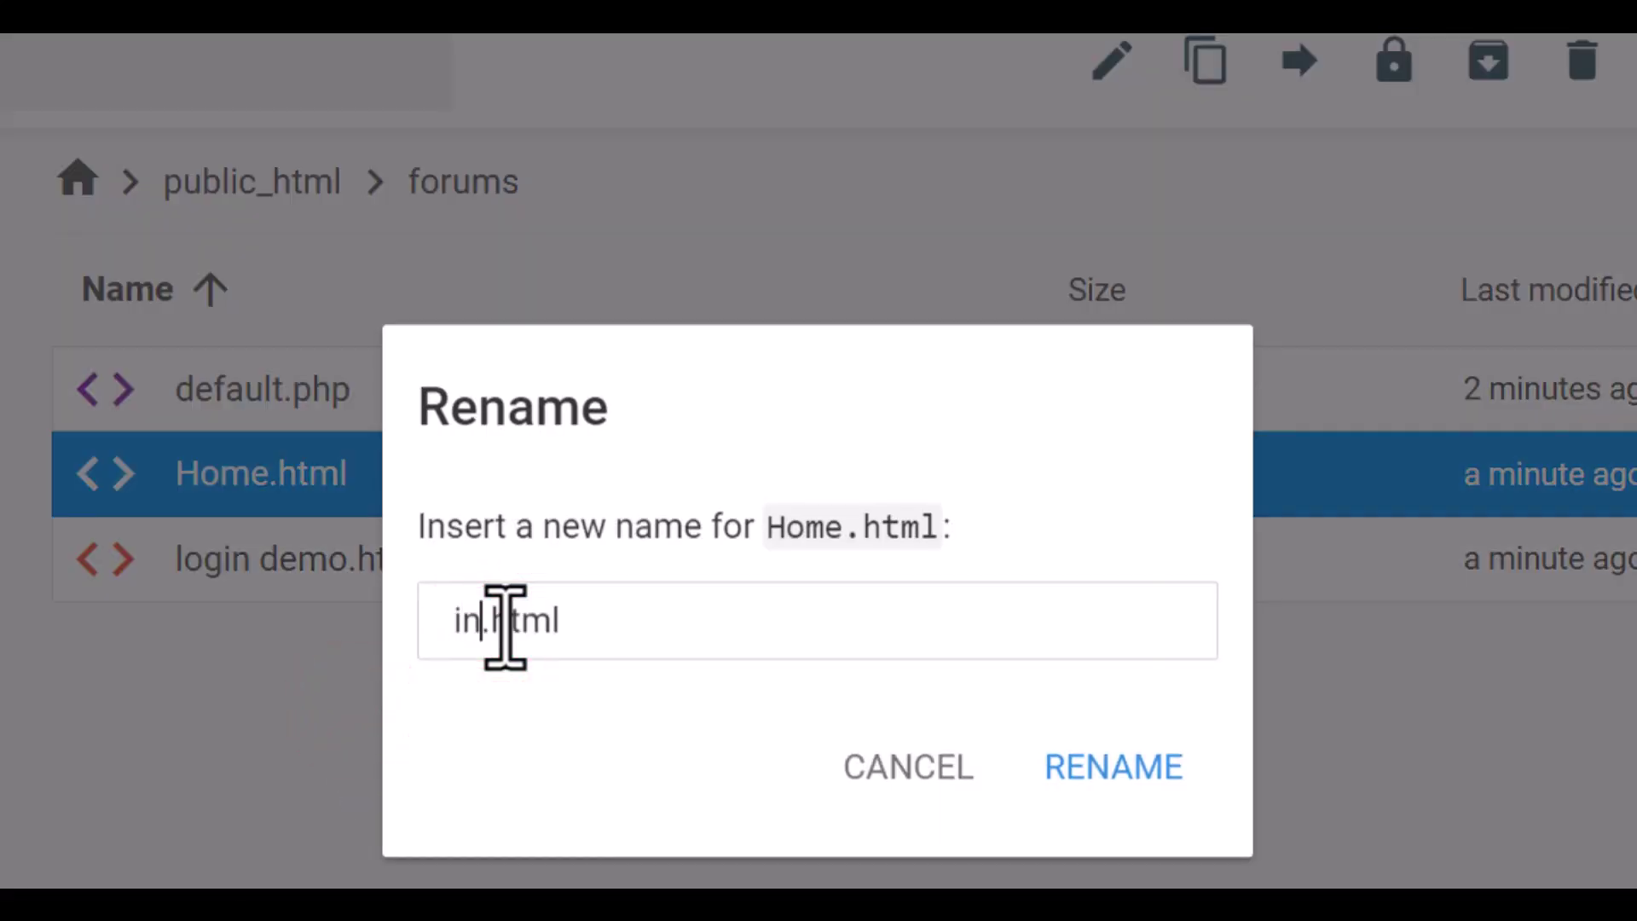
{"action": "type", "text": "de"}
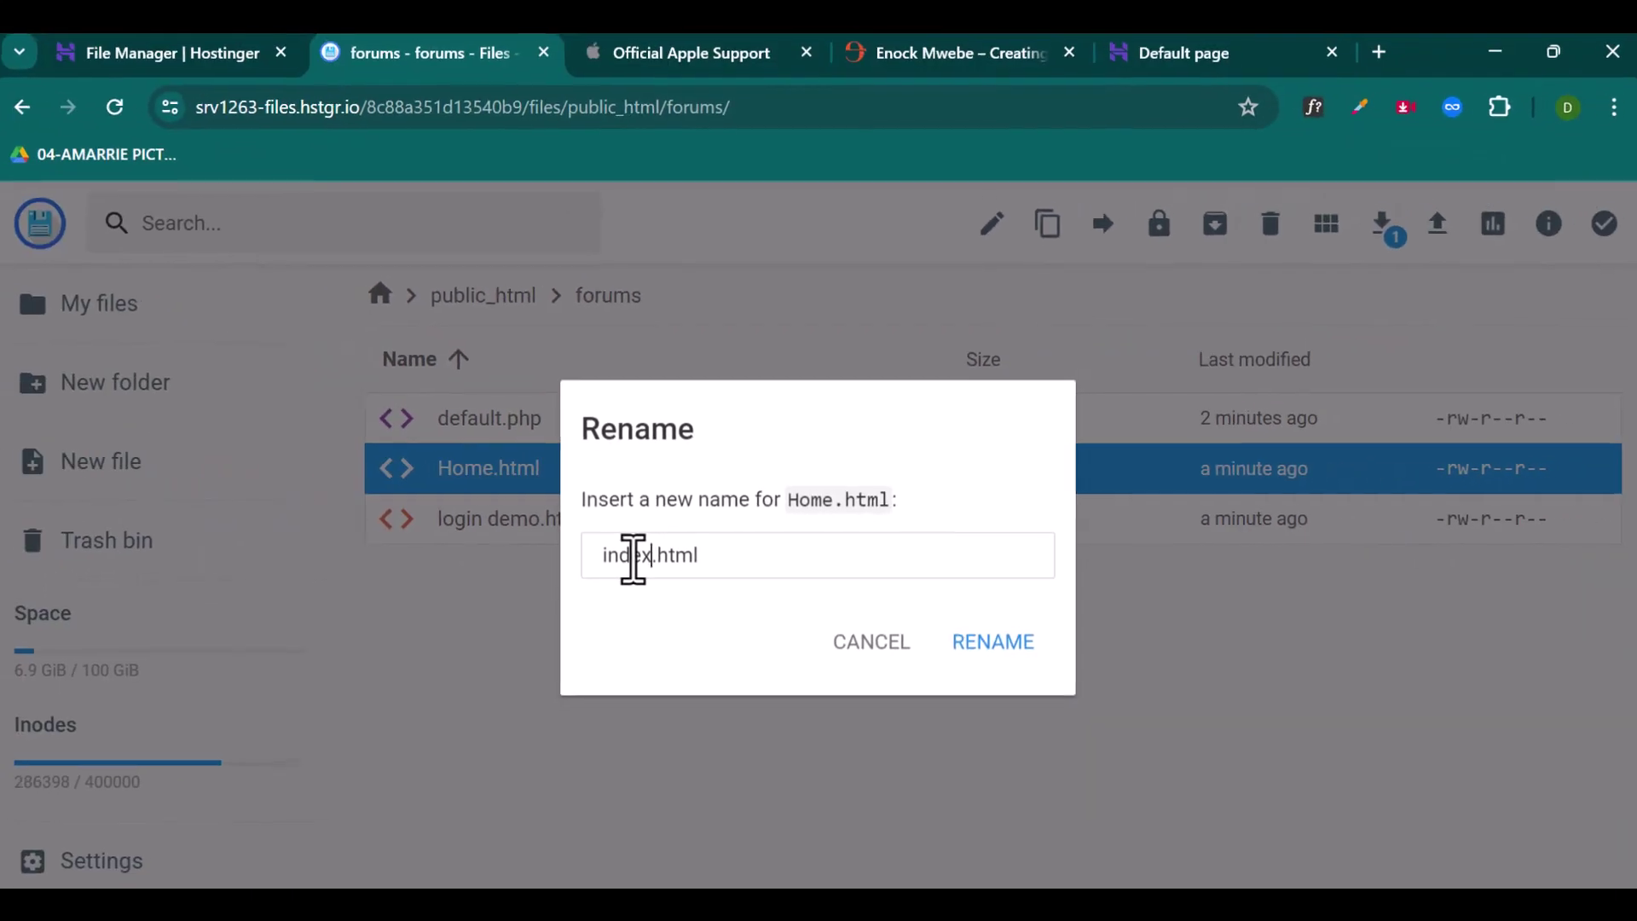
{"action": "type", "text": "x"}
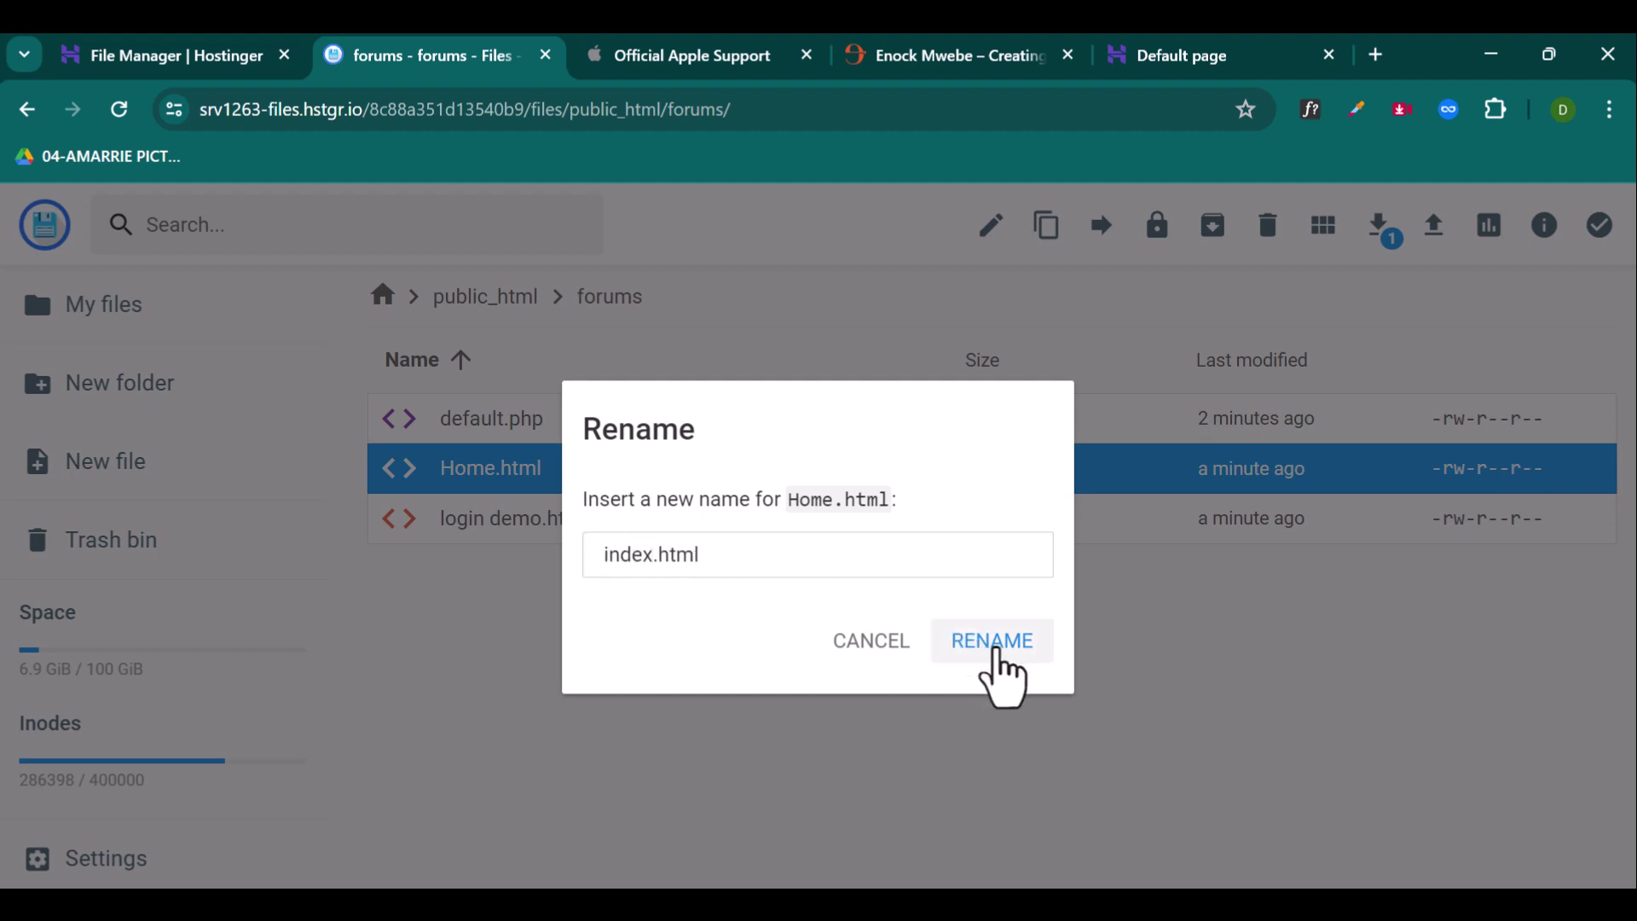
{"action": "left_click", "coordinate": [995, 644]}
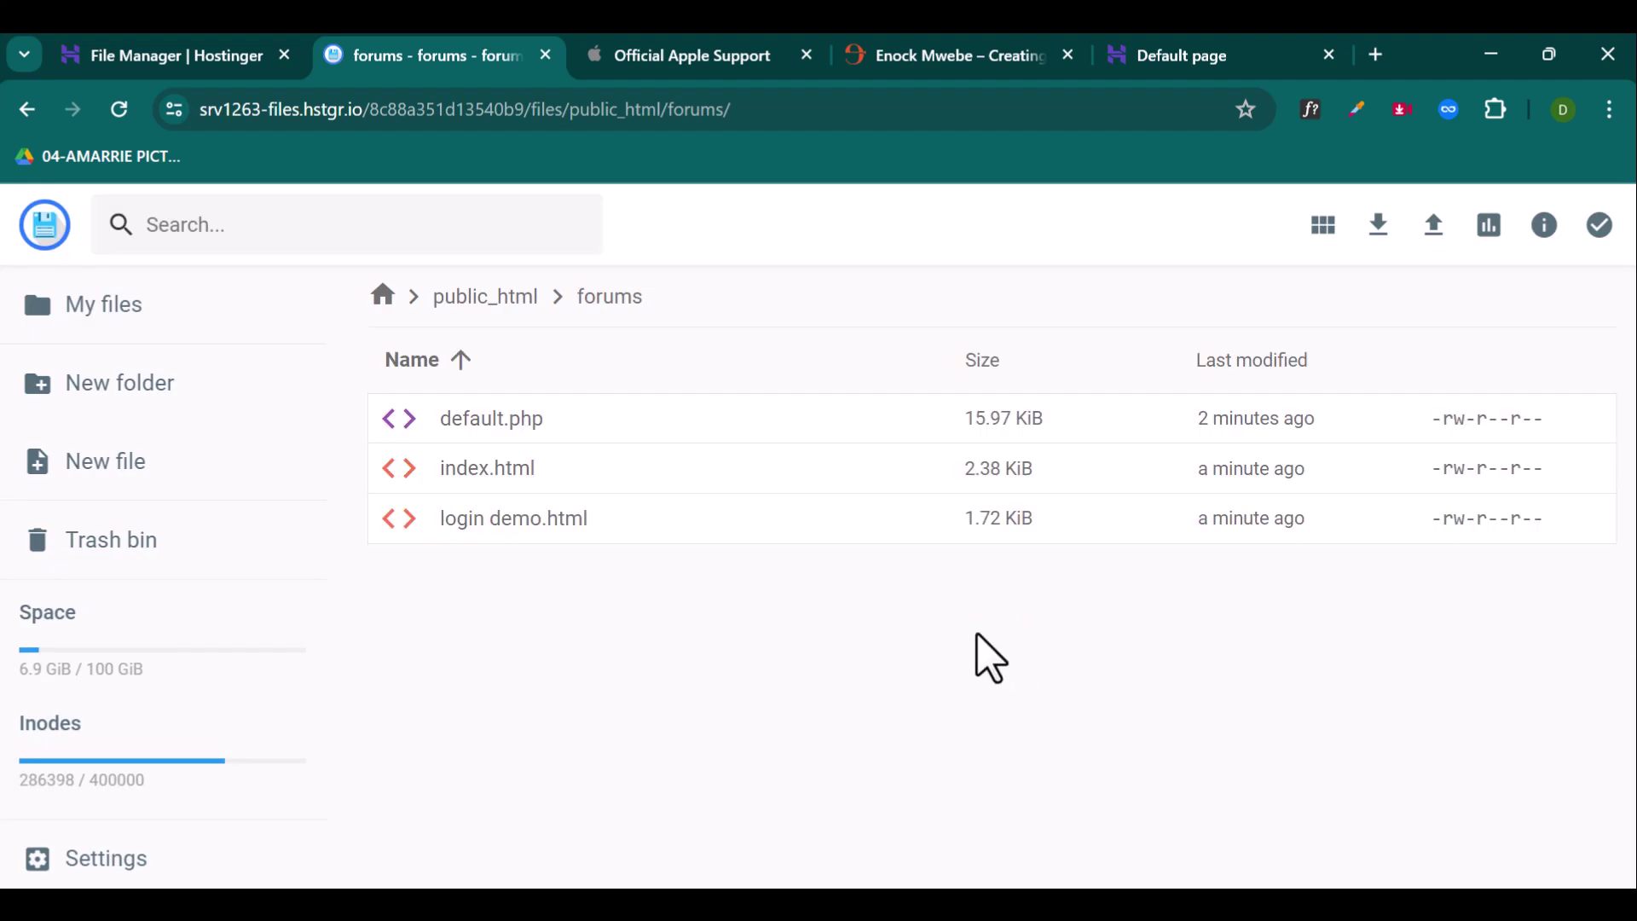
{"action": "left_click", "coordinate": [1167, 58]}
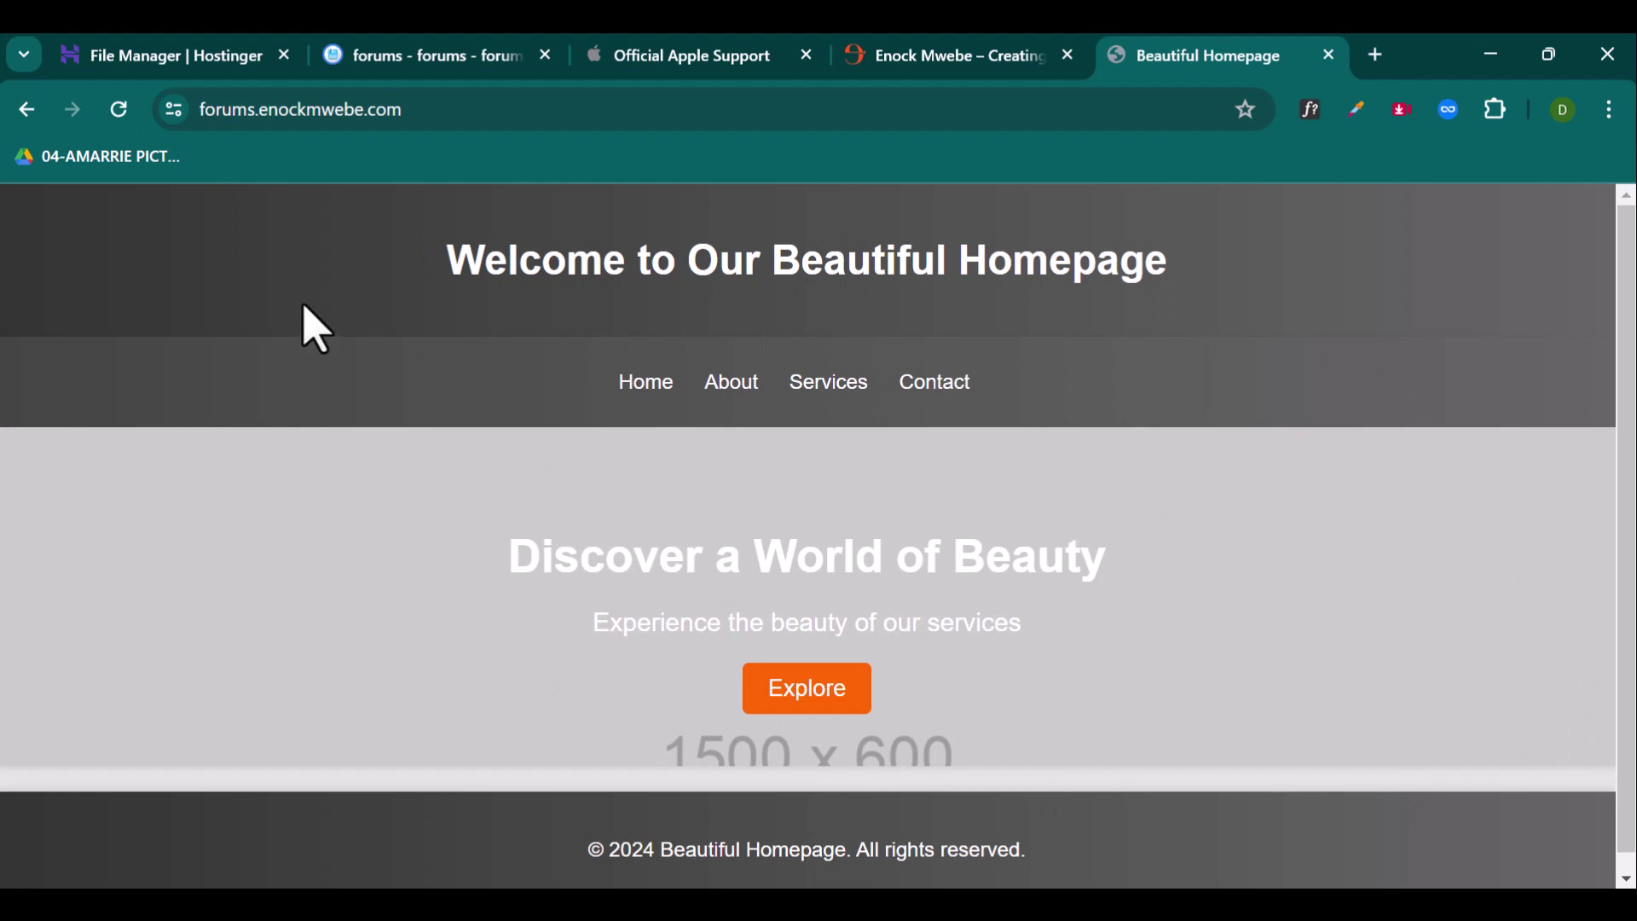
Step: Go to WordPress > Overview for enockmwebe.com and scroll to Site Installs
{"action": "left_click", "coordinate": [243, 85]}
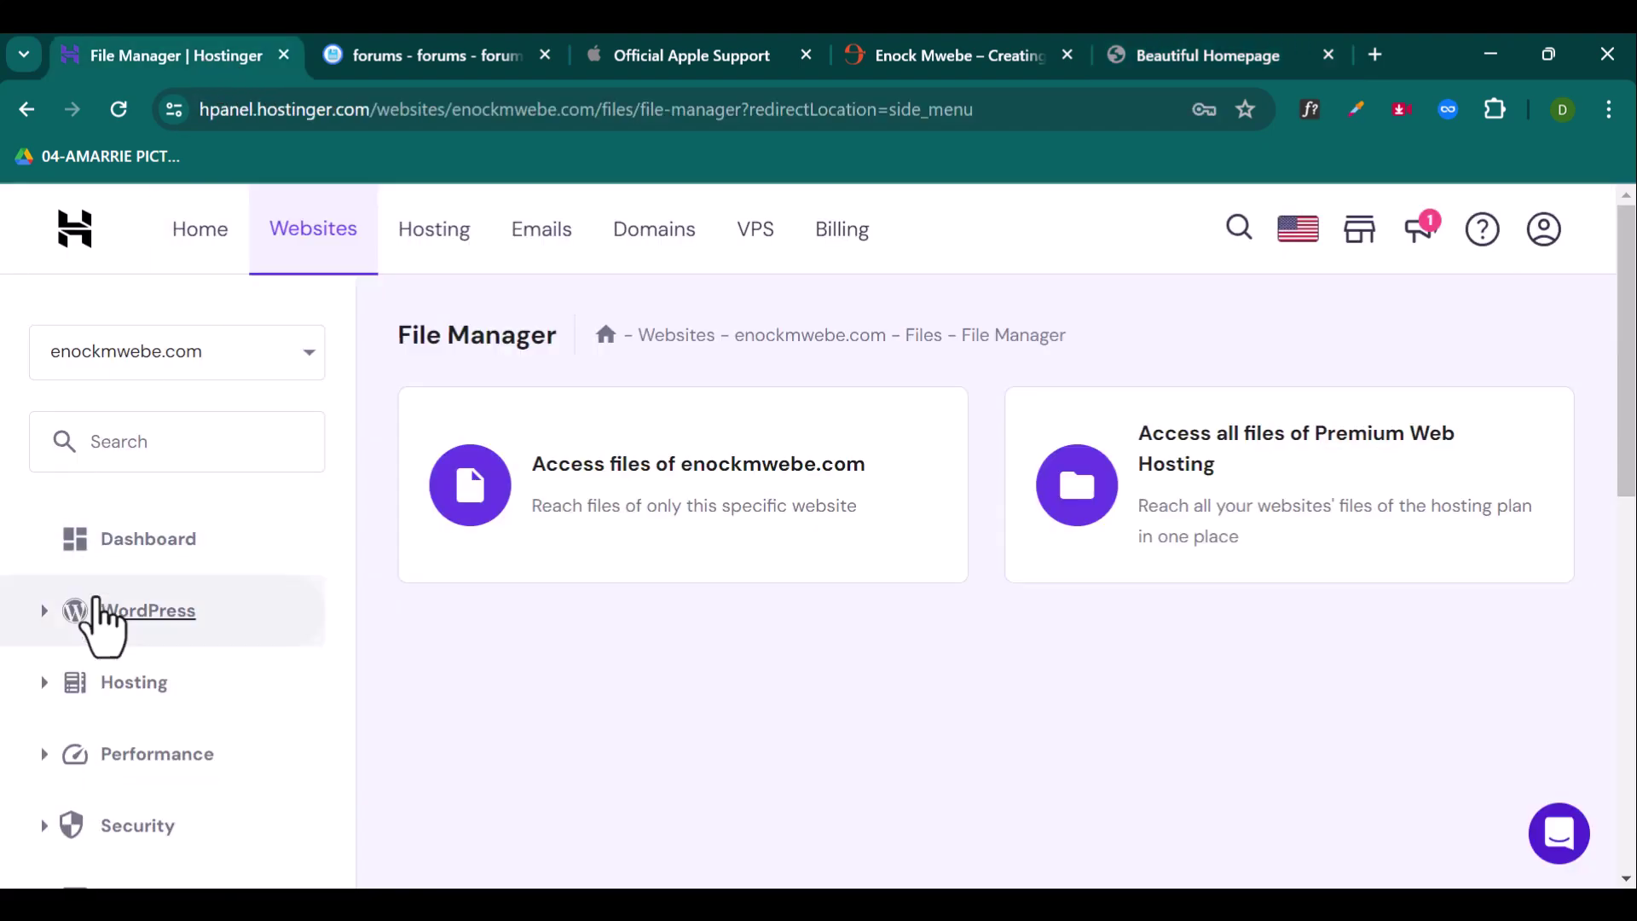
{"action": "left_click", "coordinate": [141, 614]}
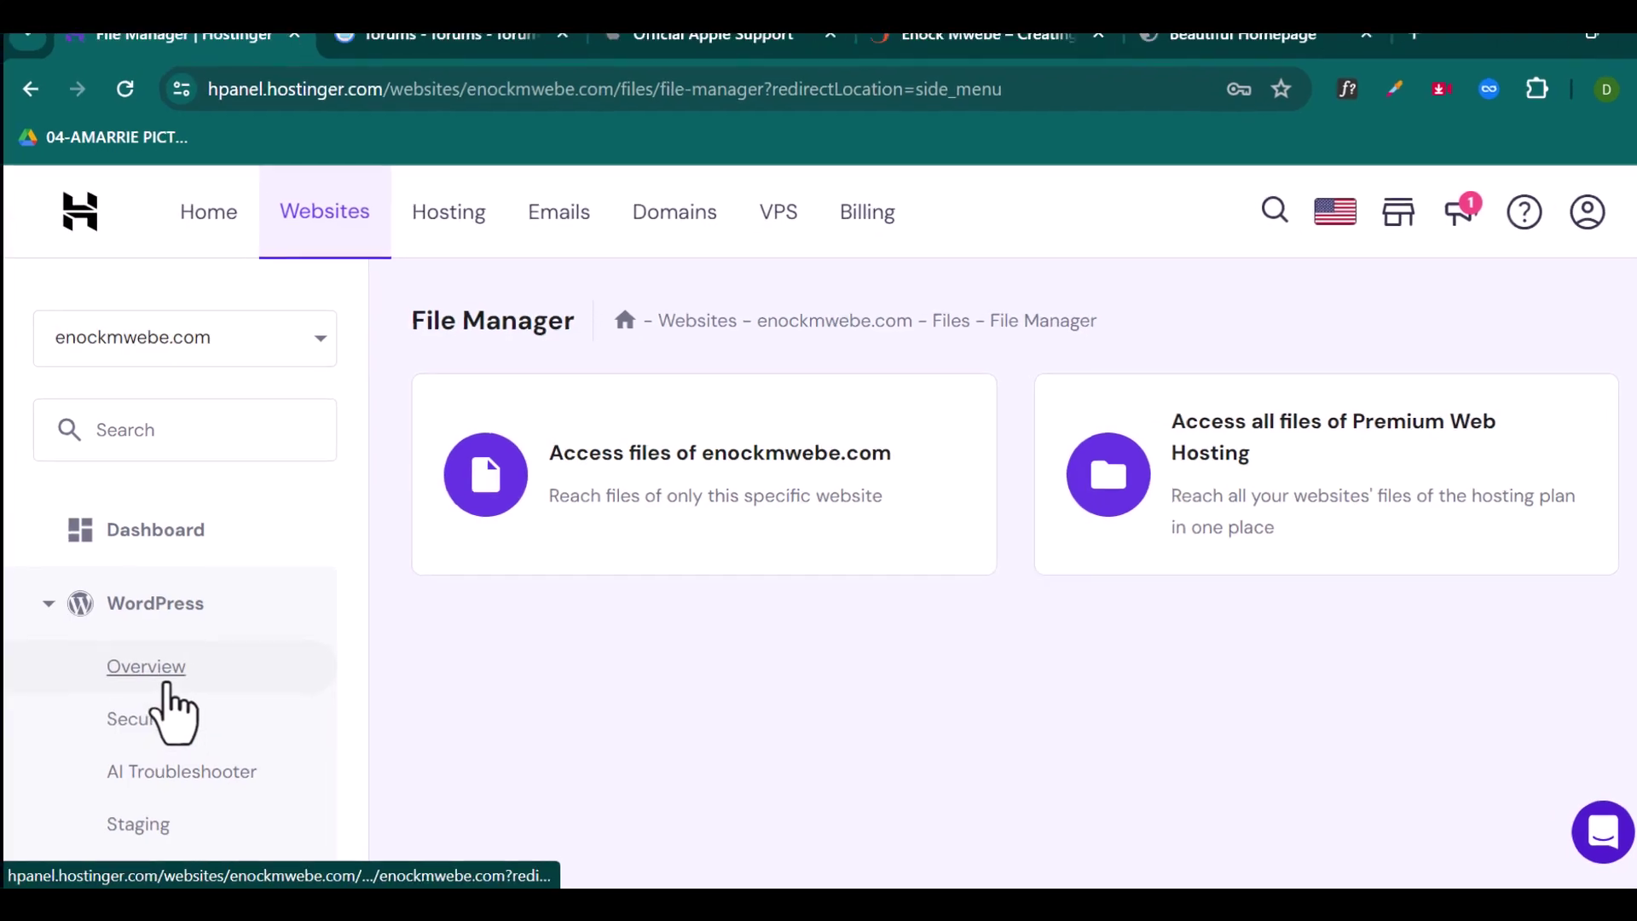
{"action": "left_click", "coordinate": [167, 684]}
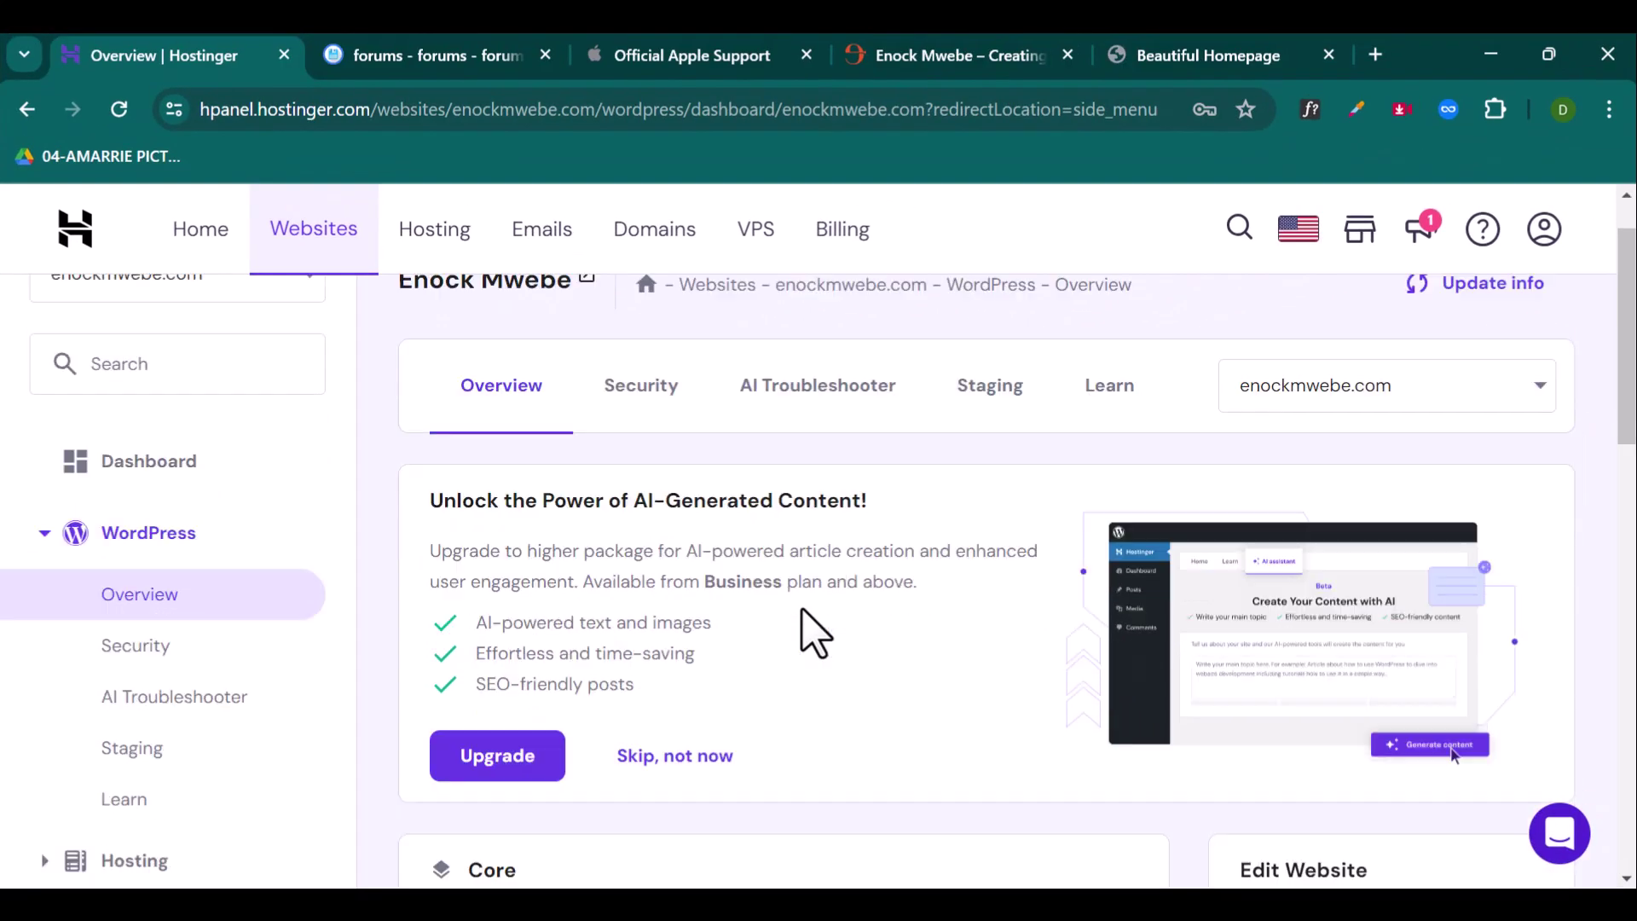
{"action": "scroll", "coordinate": [812, 628], "scroll_direction": "down", "scroll_amount": 10}
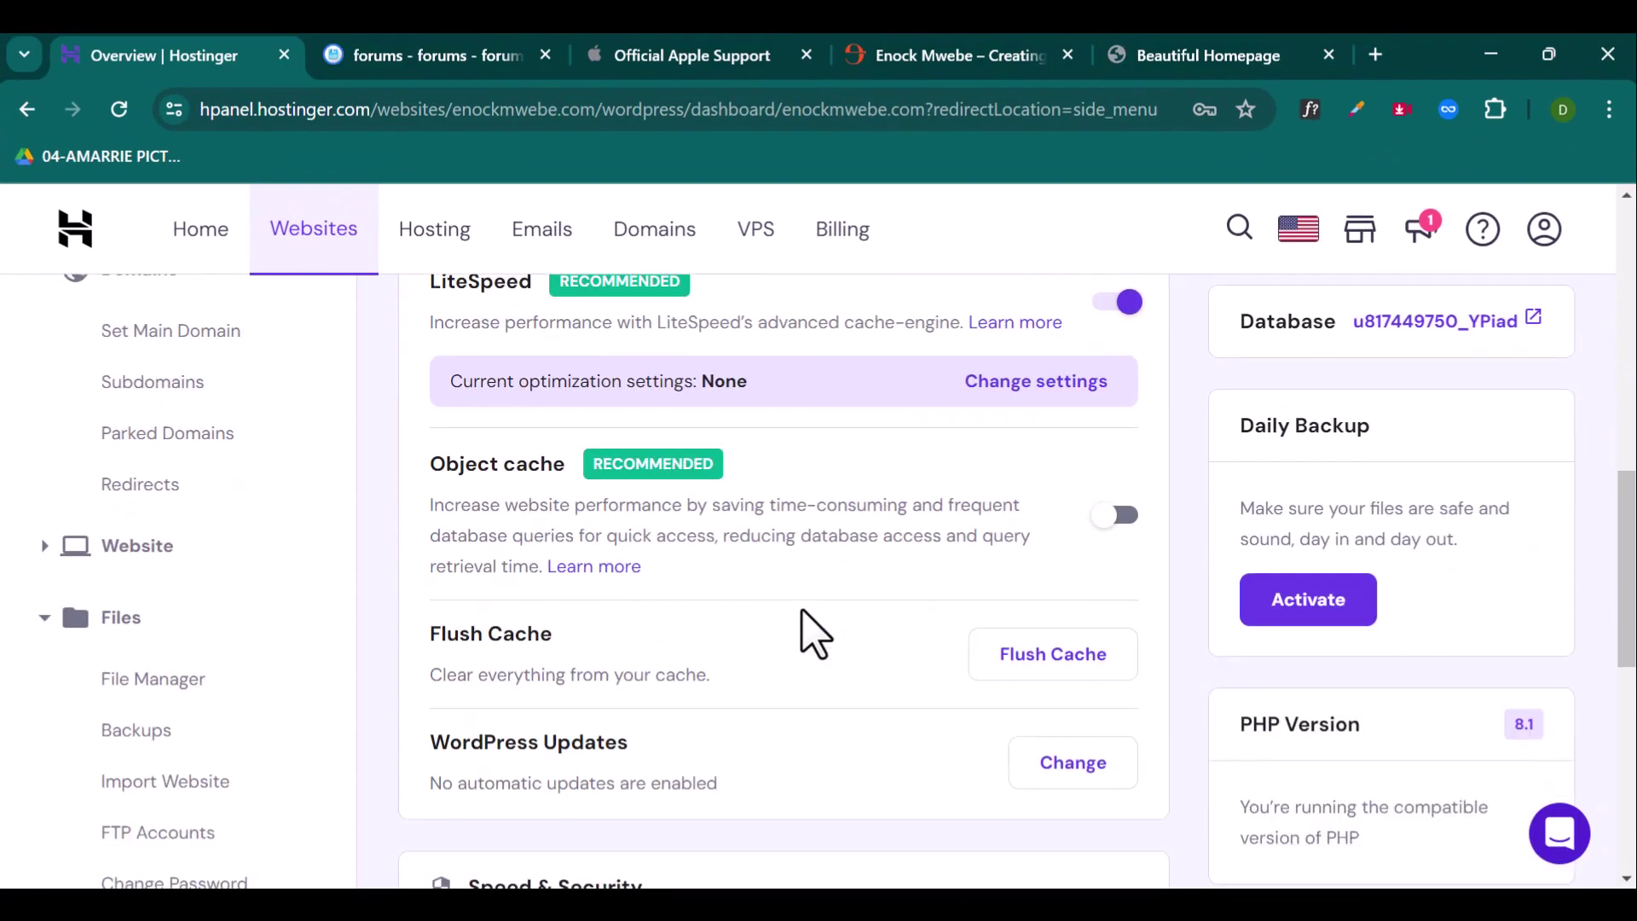
{"action": "scroll", "coordinate": [814, 636], "scroll_direction": "down", "scroll_amount": 5}
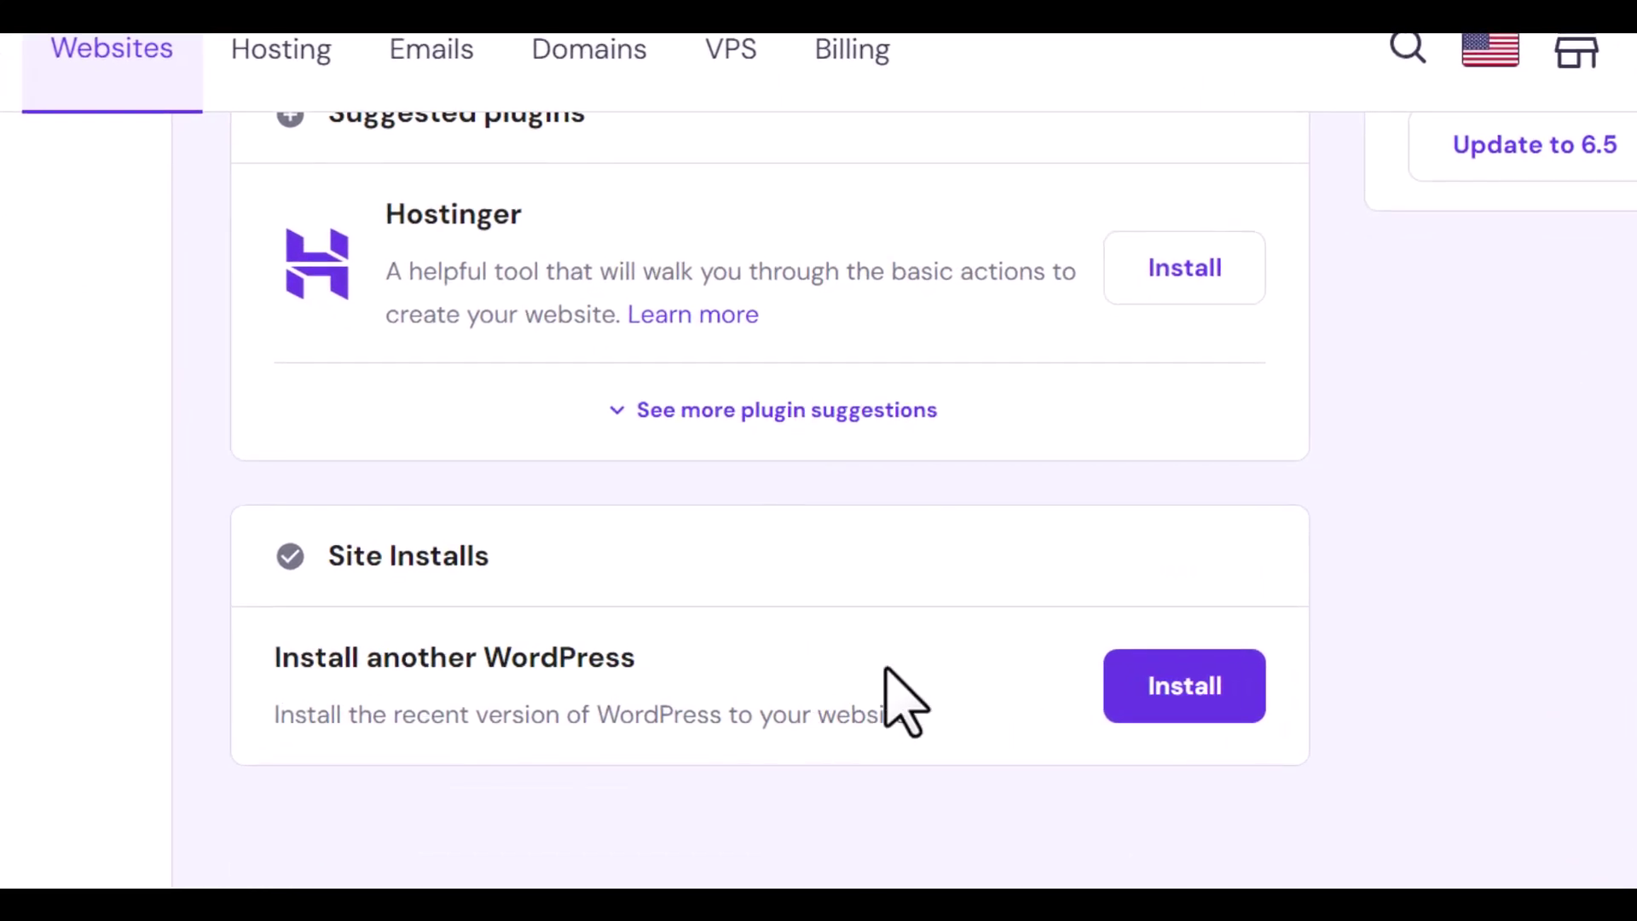
Step: Start installing another WordPress and enter the website title Forums
{"action": "left_click", "coordinate": [1121, 684]}
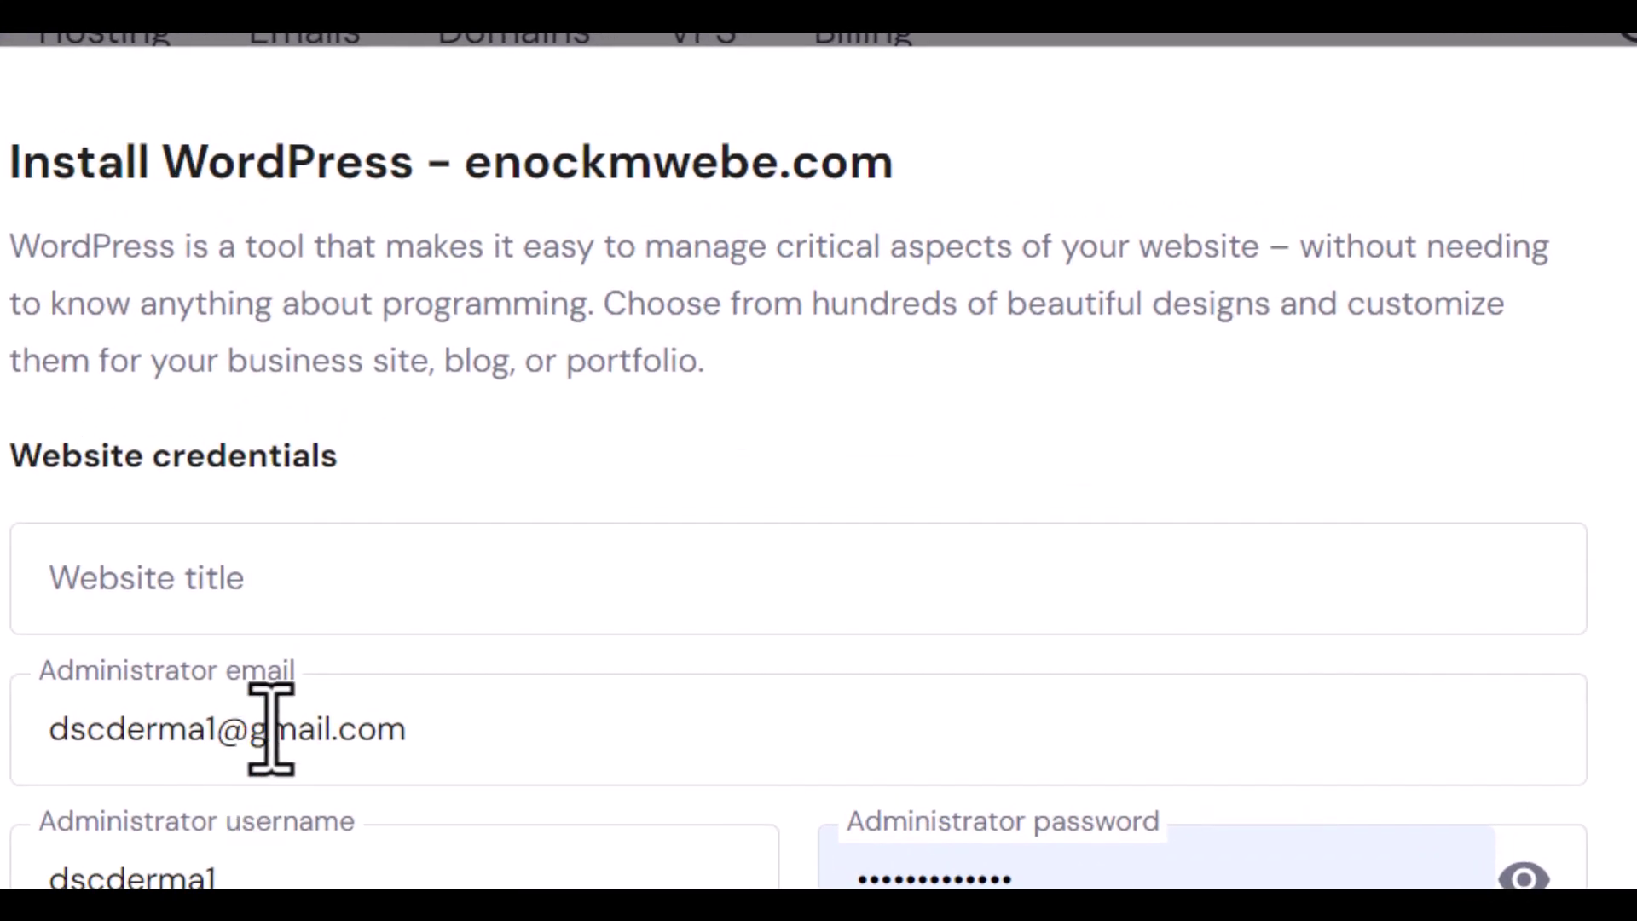
{"action": "left_click", "coordinate": [490, 477]}
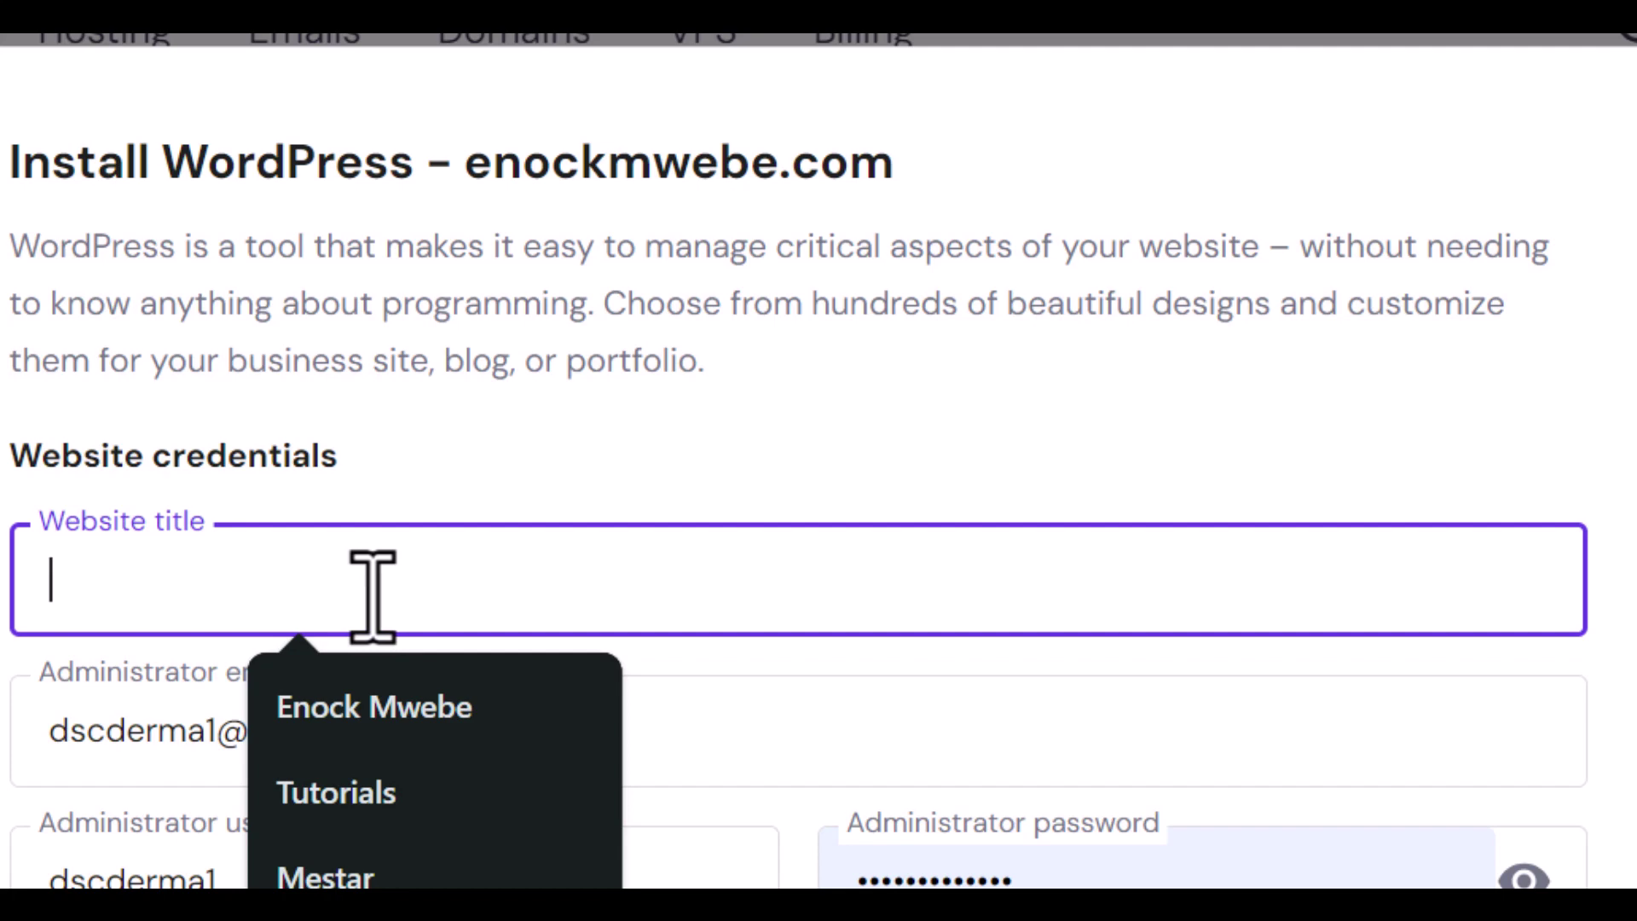
{"action": "type", "text": "Forums"}
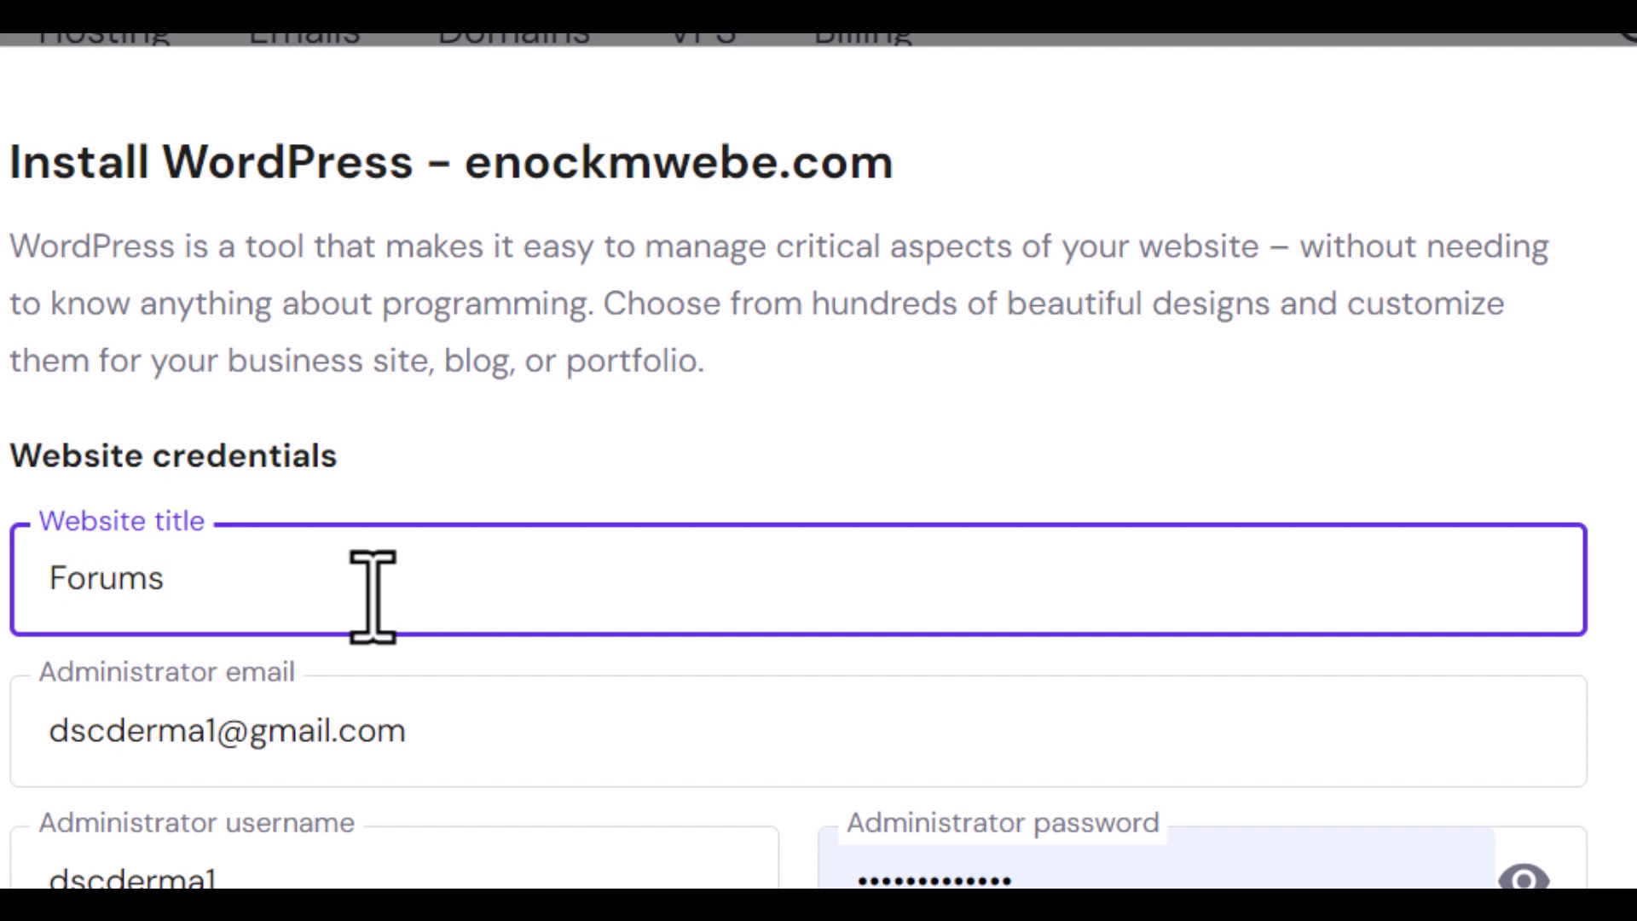
{"action": "scroll", "coordinate": [372, 595], "scroll_direction": "down", "scroll_amount": 4}
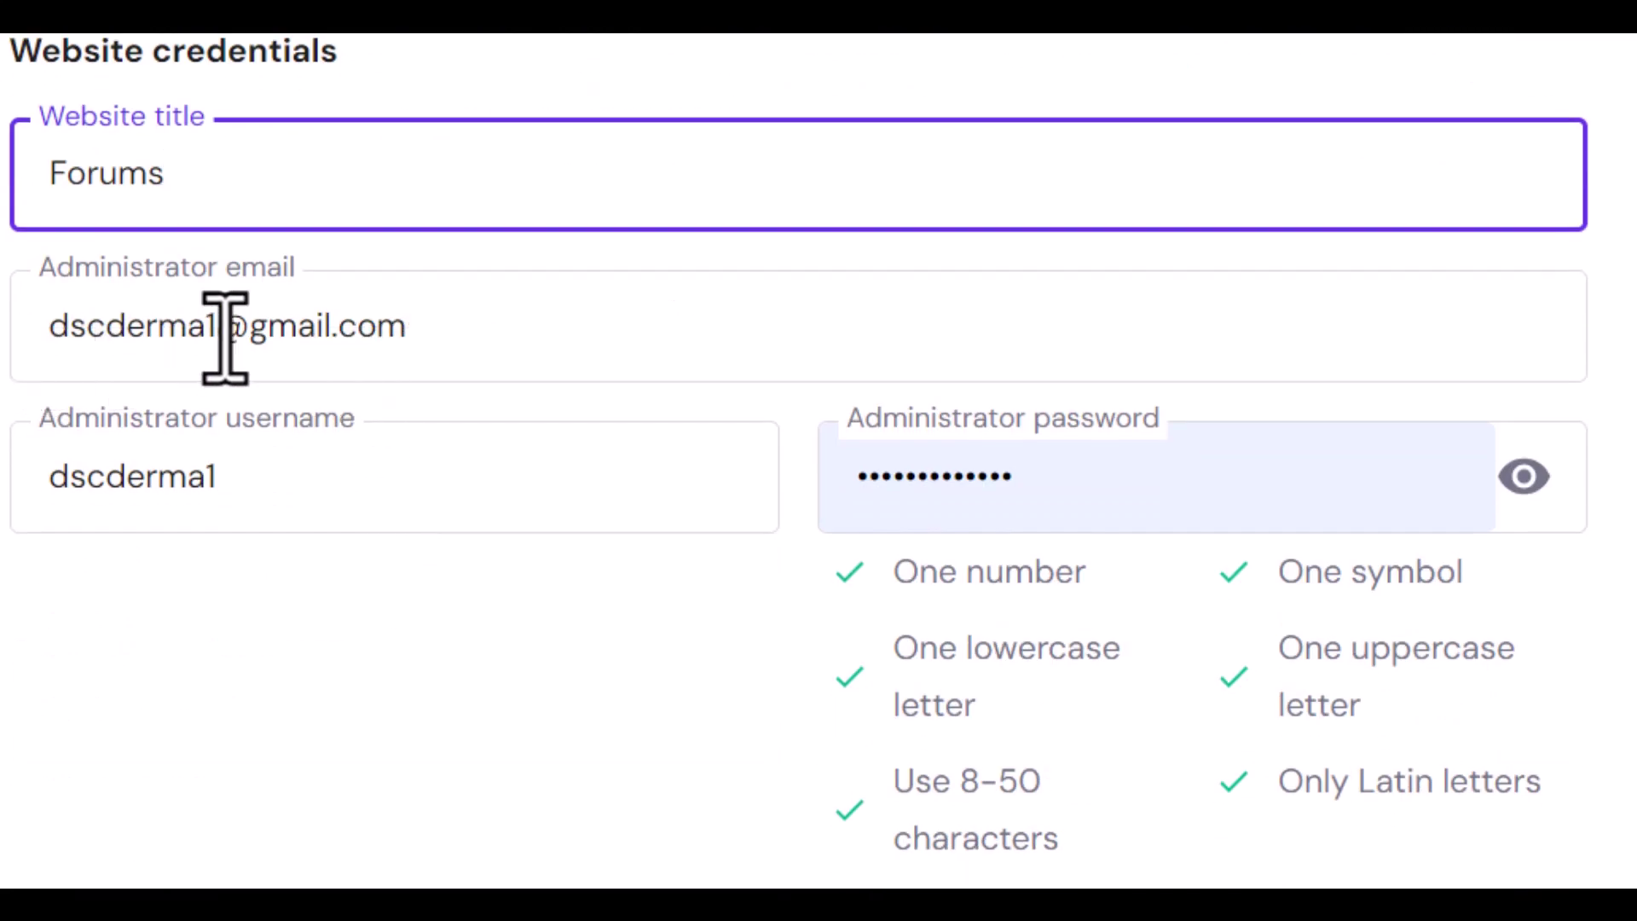
Step: Change the administrator email name and username to the owner's own, then go to the password
{"action": "left_click_drag", "start_coordinate": [225, 338], "coordinate": [29, 390]}
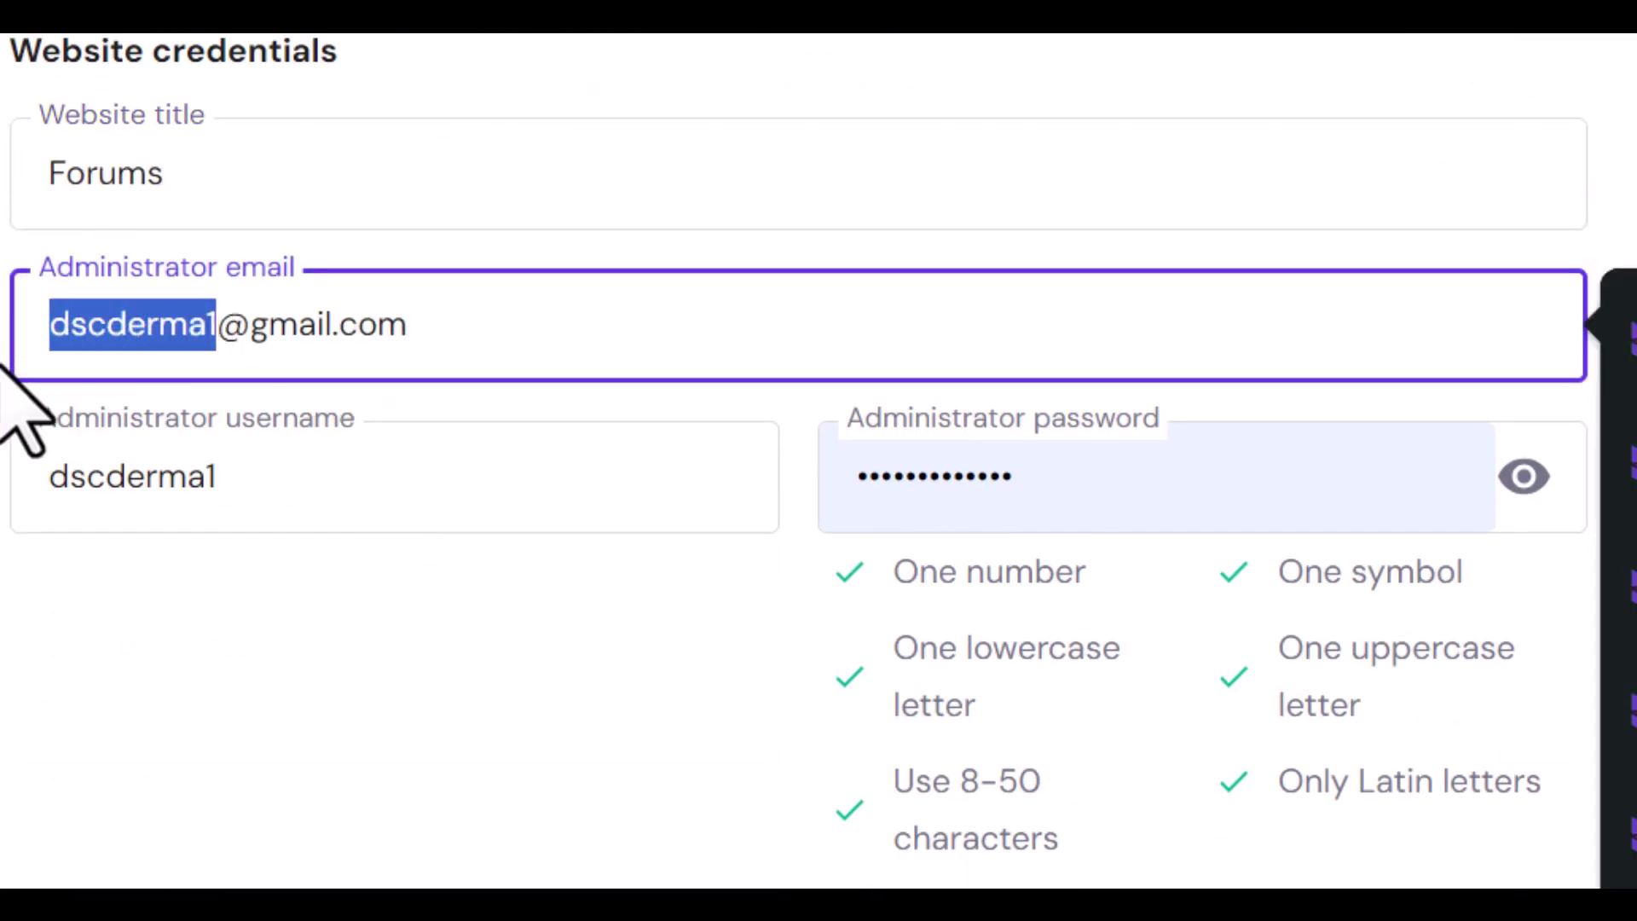
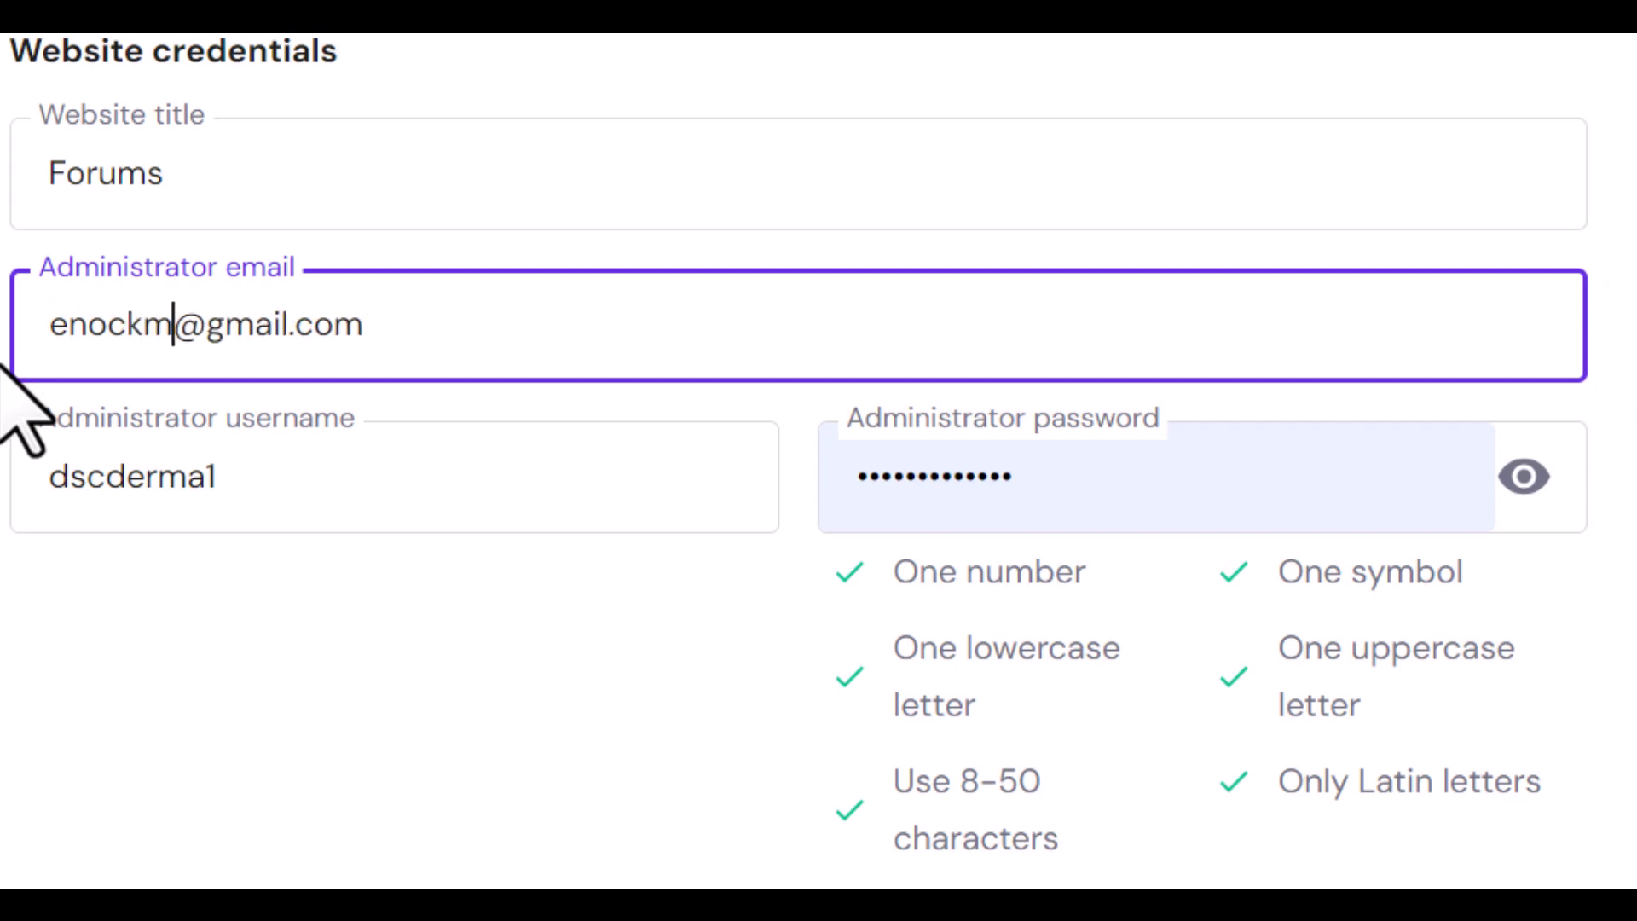
{"action": "double_click", "coordinate": [78, 471]}
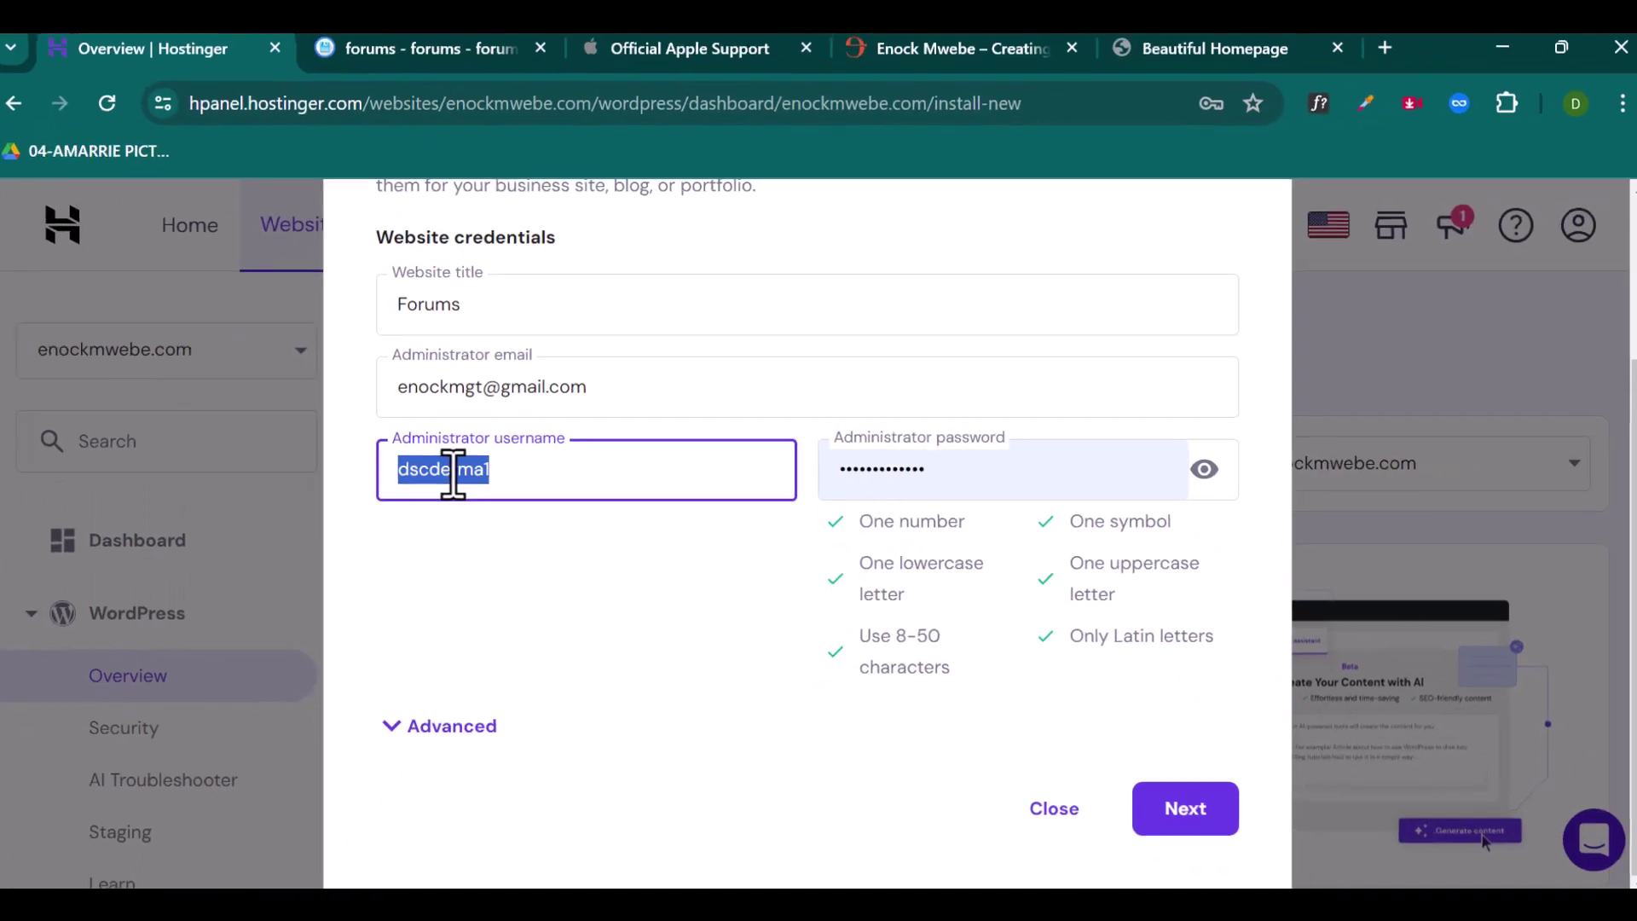
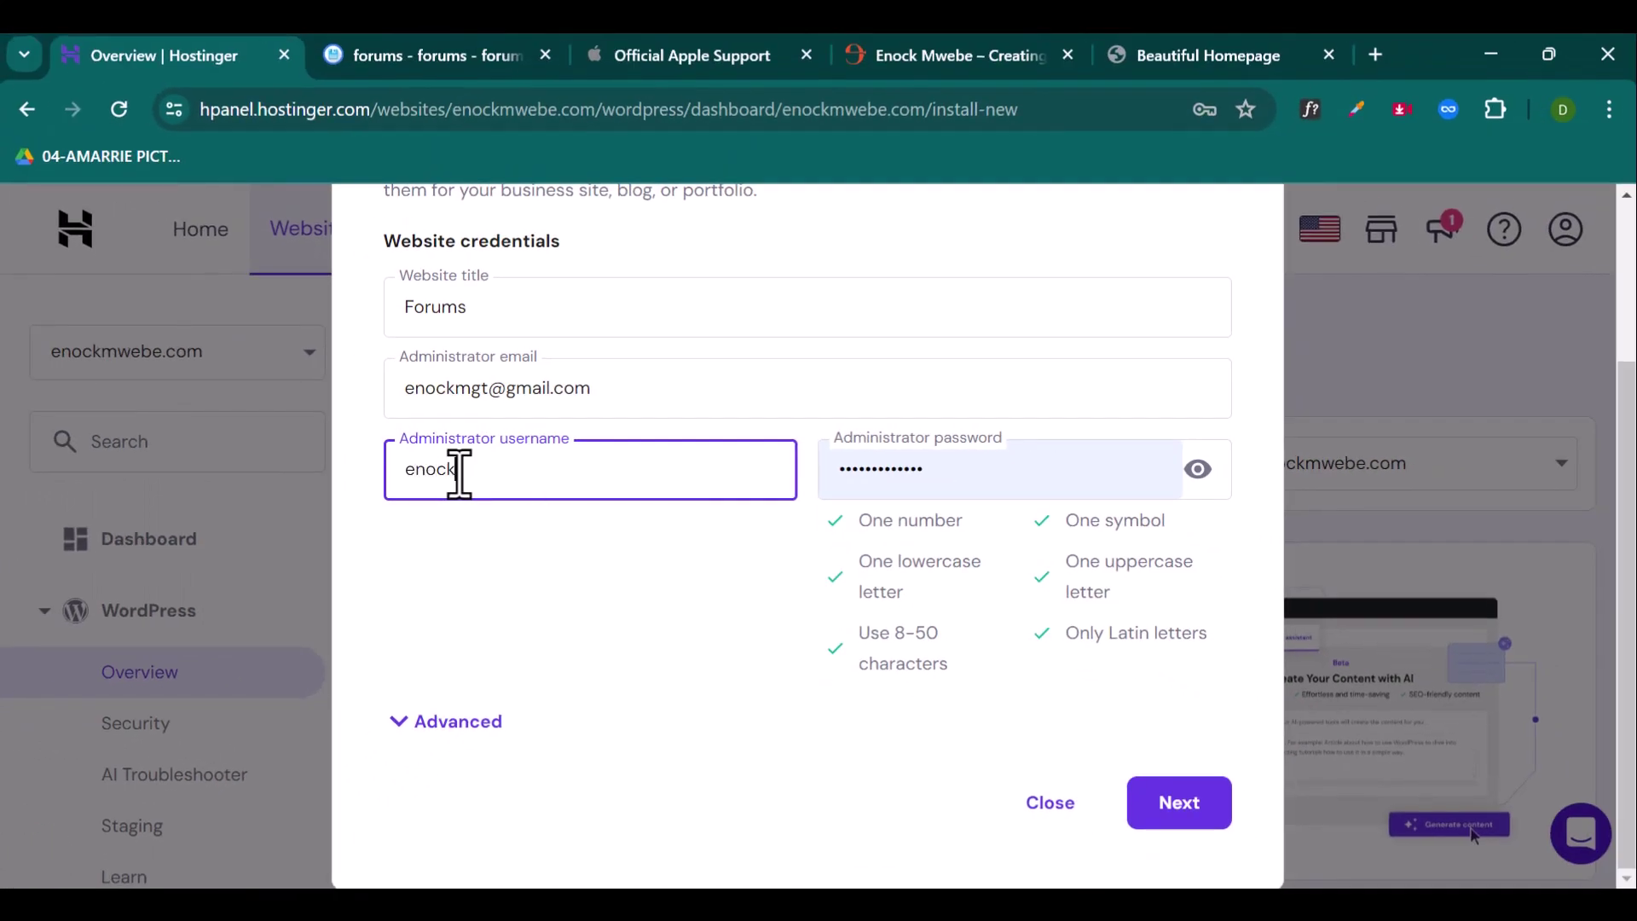
{"action": "left_click", "coordinate": [892, 475]}
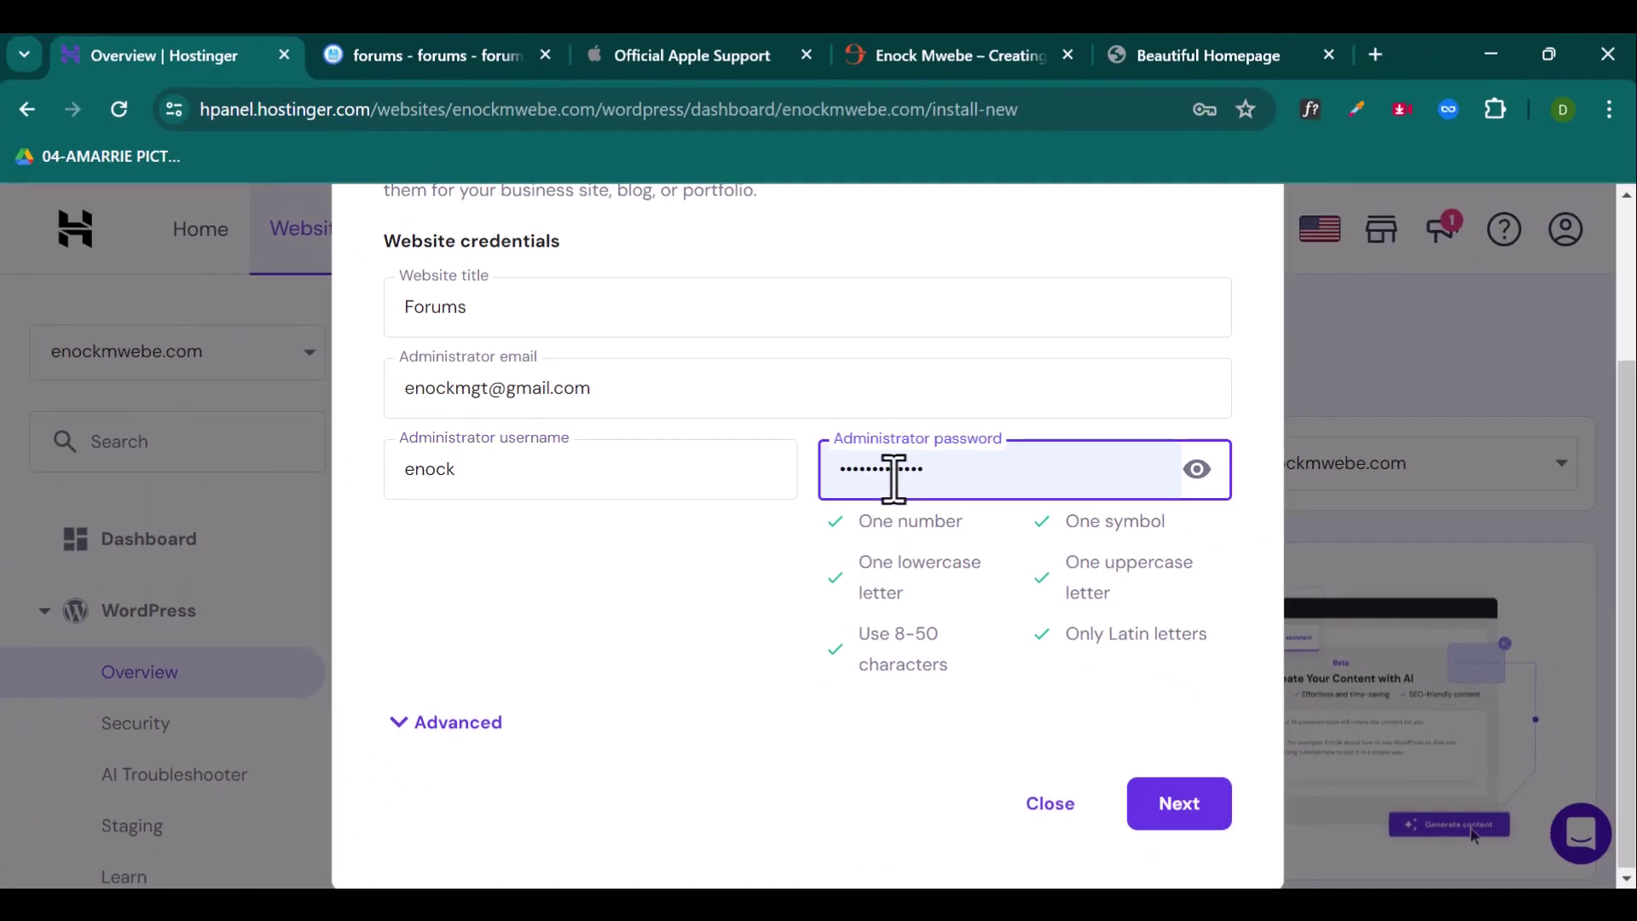
Step: Expand the advanced installation options and briefly check the main enockmwebe.com site
{"action": "left_click", "coordinate": [429, 727]}
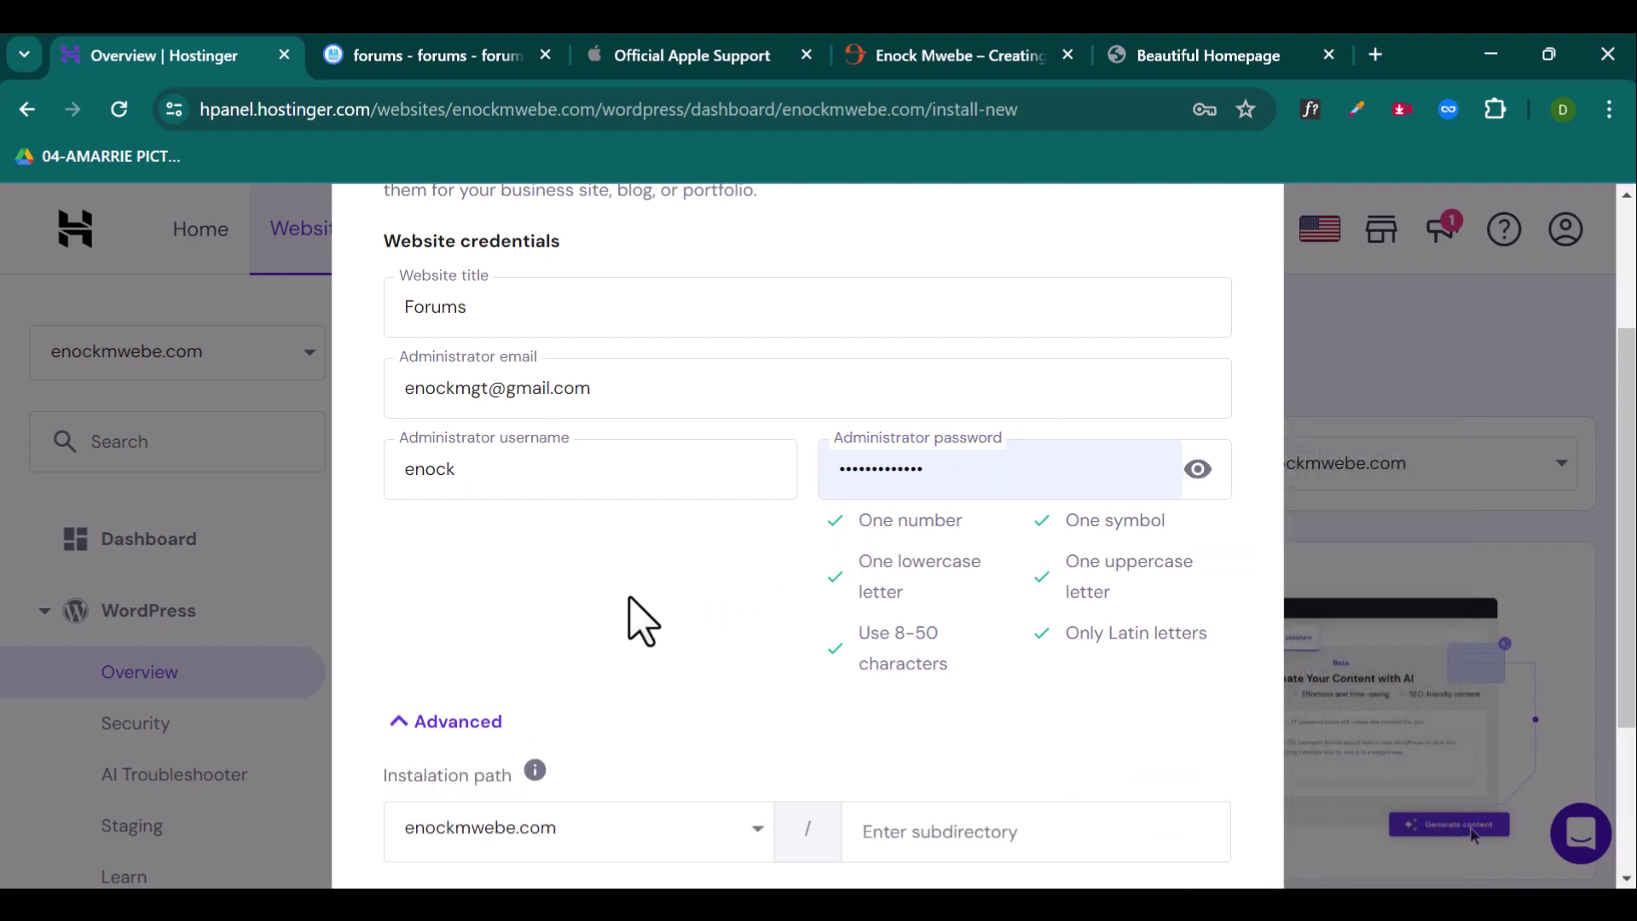
{"action": "scroll", "coordinate": [648, 606], "scroll_direction": "down", "scroll_amount": 3}
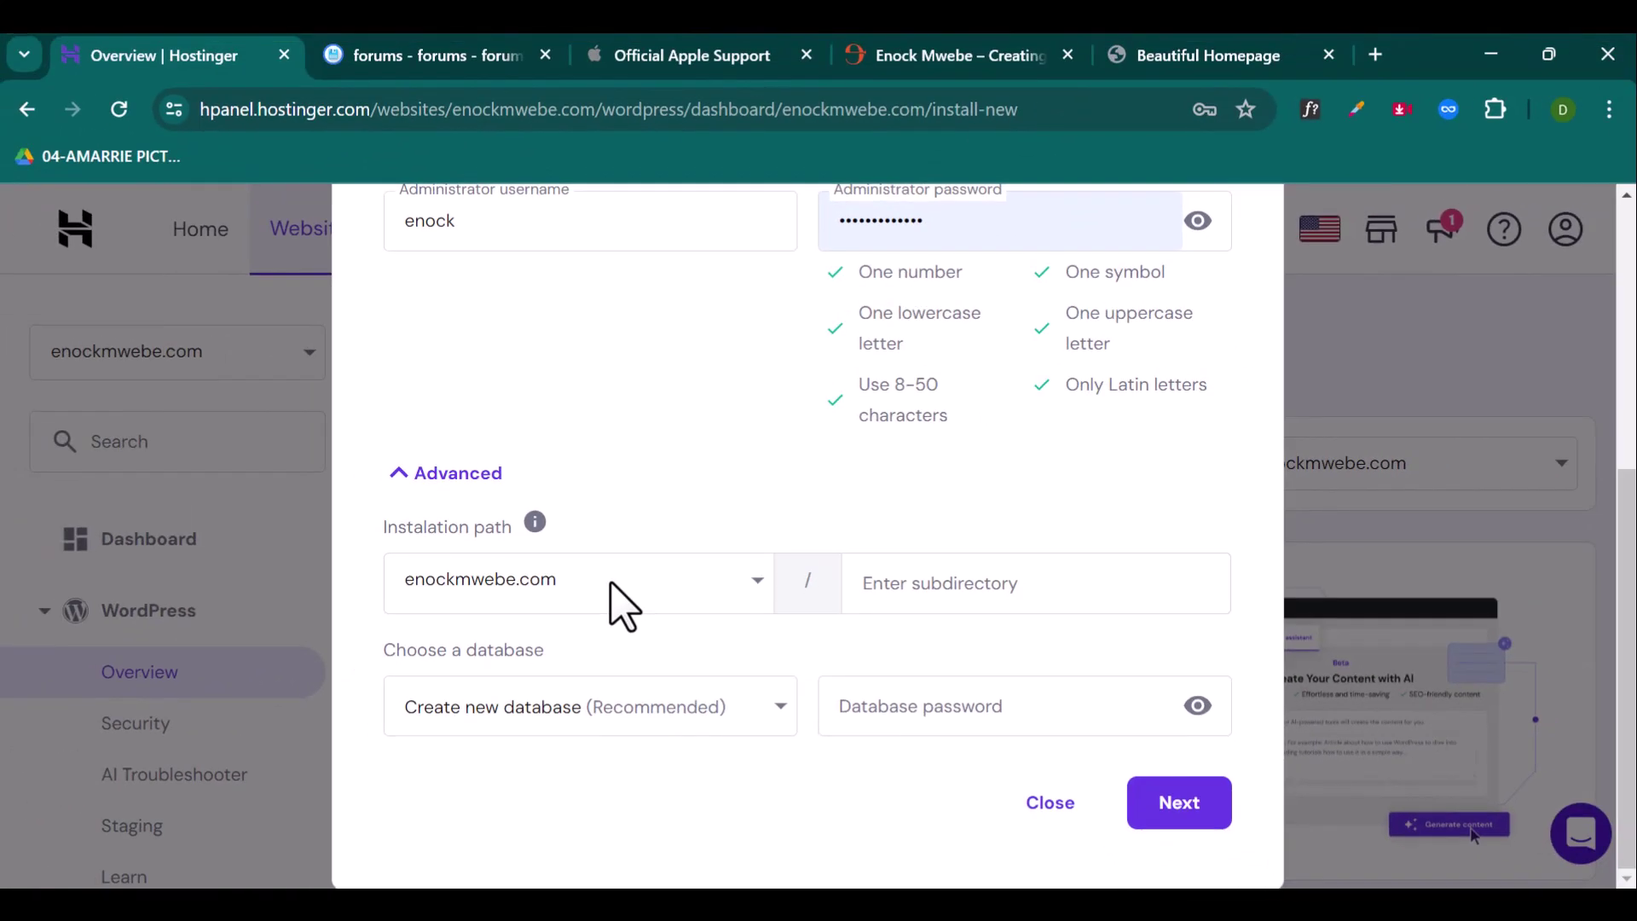
{"action": "left_click", "coordinate": [933, 64]}
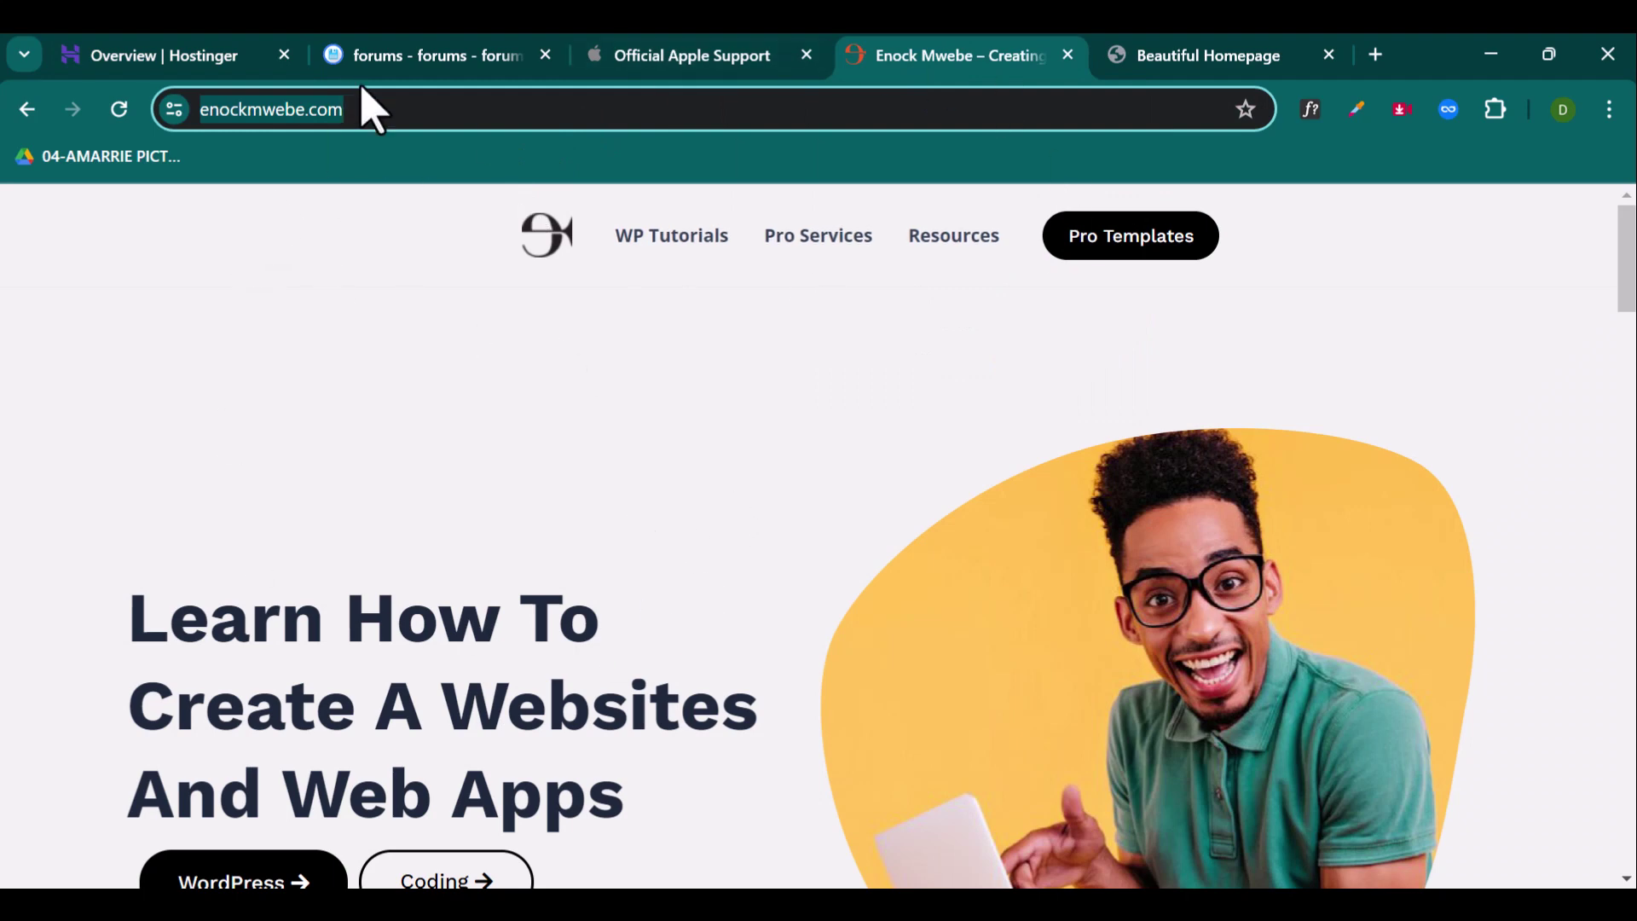
{"action": "left_click", "coordinate": [182, 63]}
Step: Choose forums.enockmwebe.com as the installation path and start the WordPress install
{"action": "left_click", "coordinate": [583, 581]}
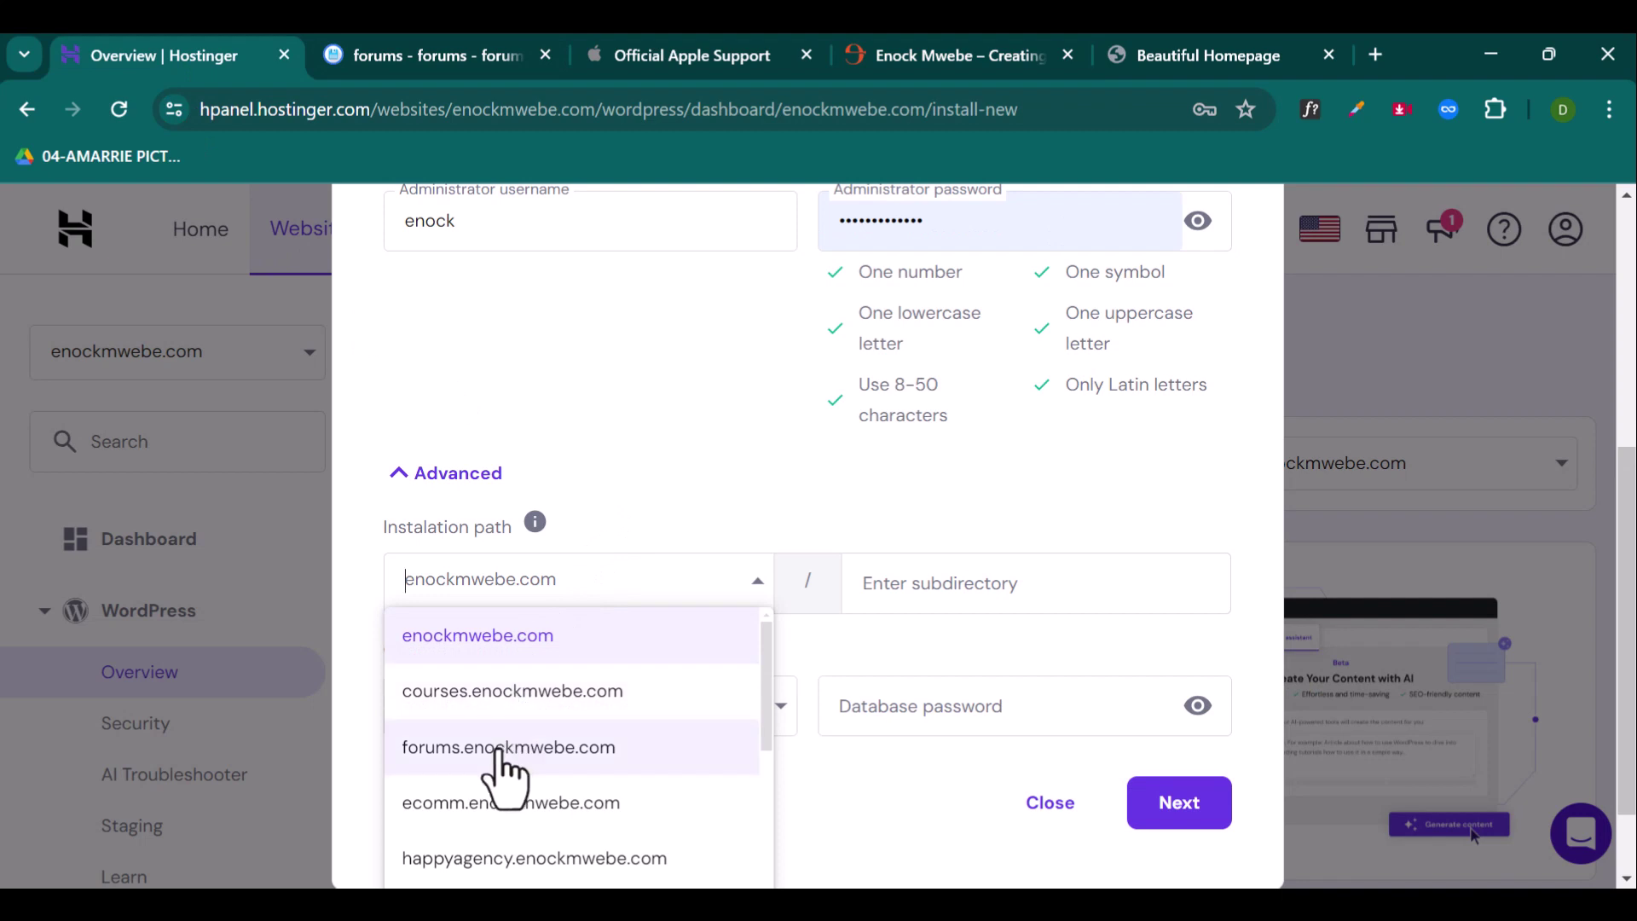
{"action": "left_click", "coordinate": [503, 751]}
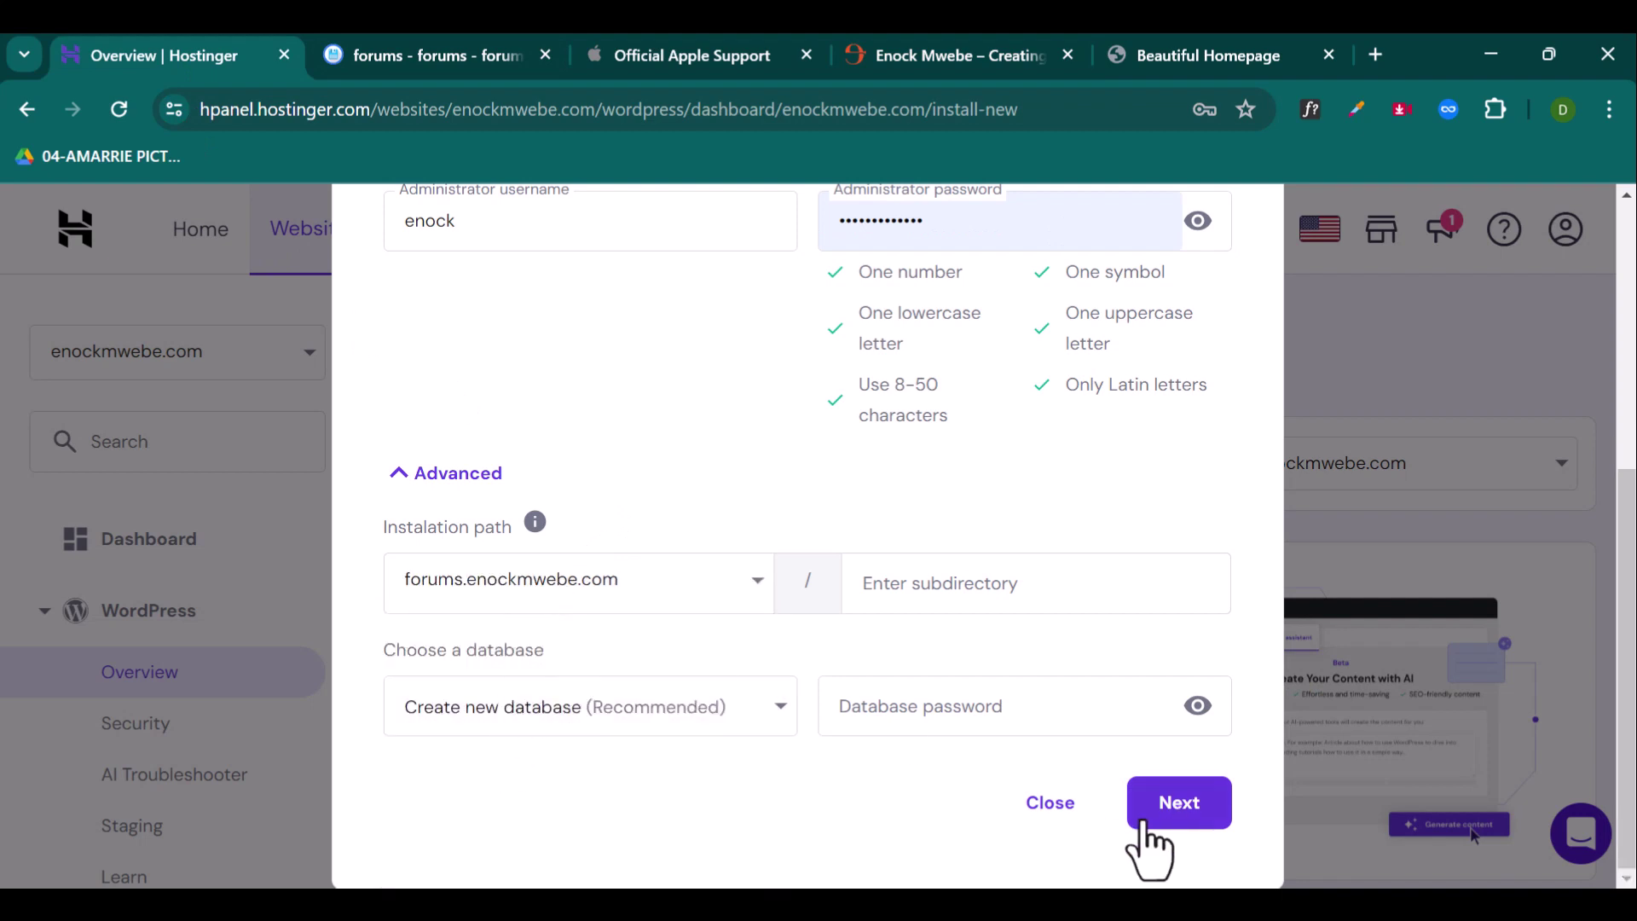
{"action": "left_click", "coordinate": [1177, 804]}
{"action": "left_click", "coordinate": [1174, 806]}
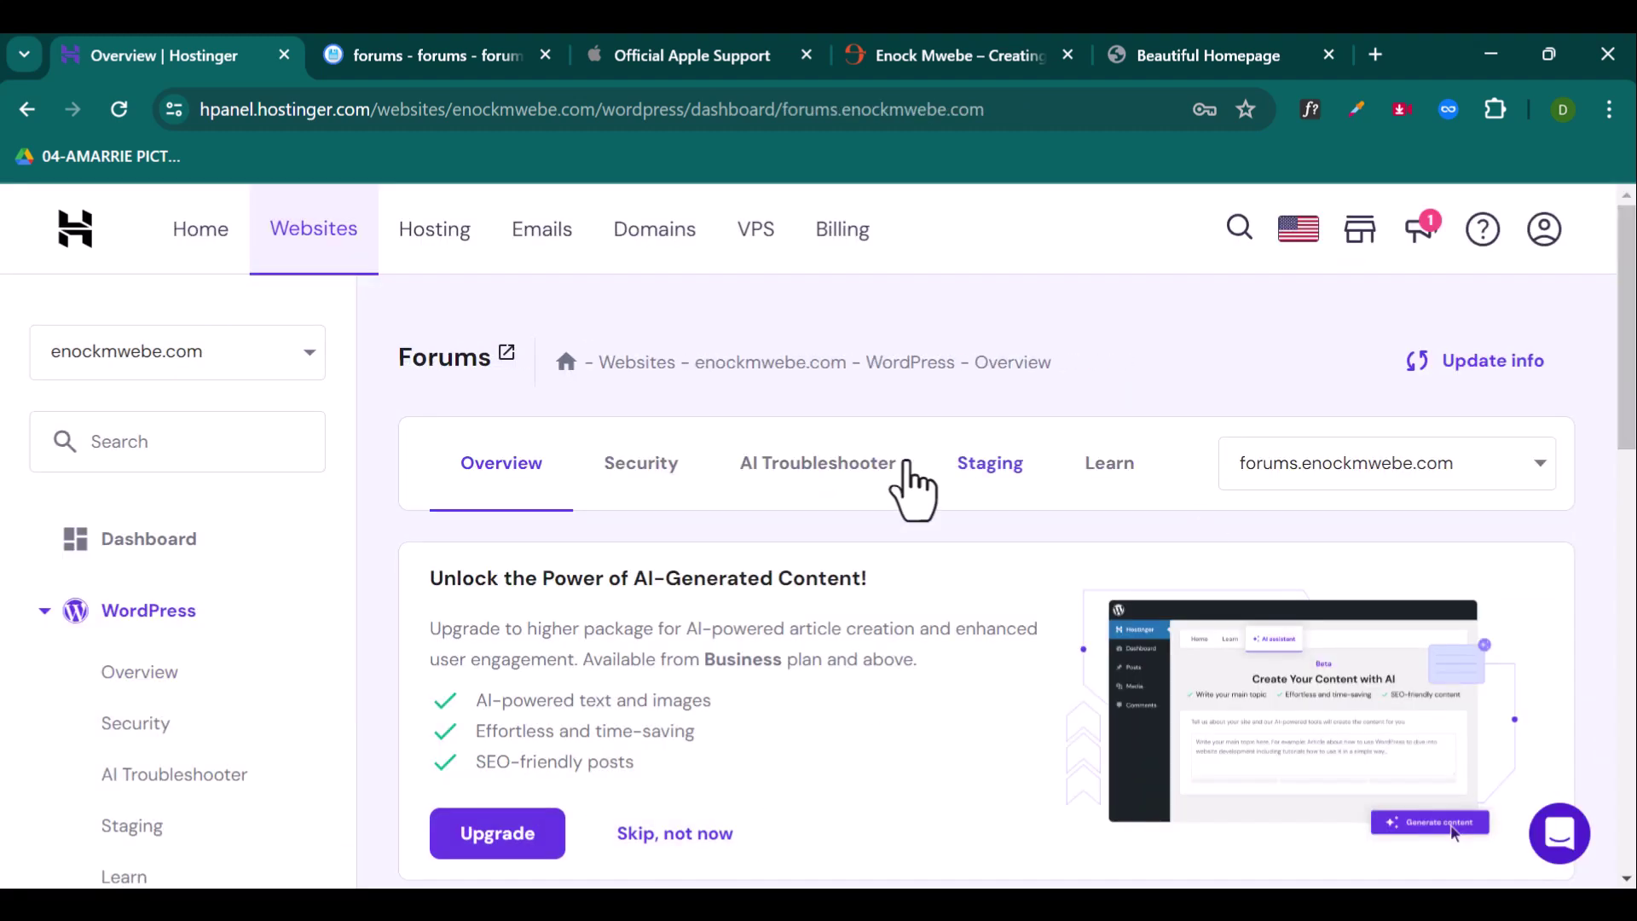
Step: Switch to the browser tab showing the newly installed forums.enockmwebe.com homepage
{"action": "left_click", "coordinate": [1138, 68]}
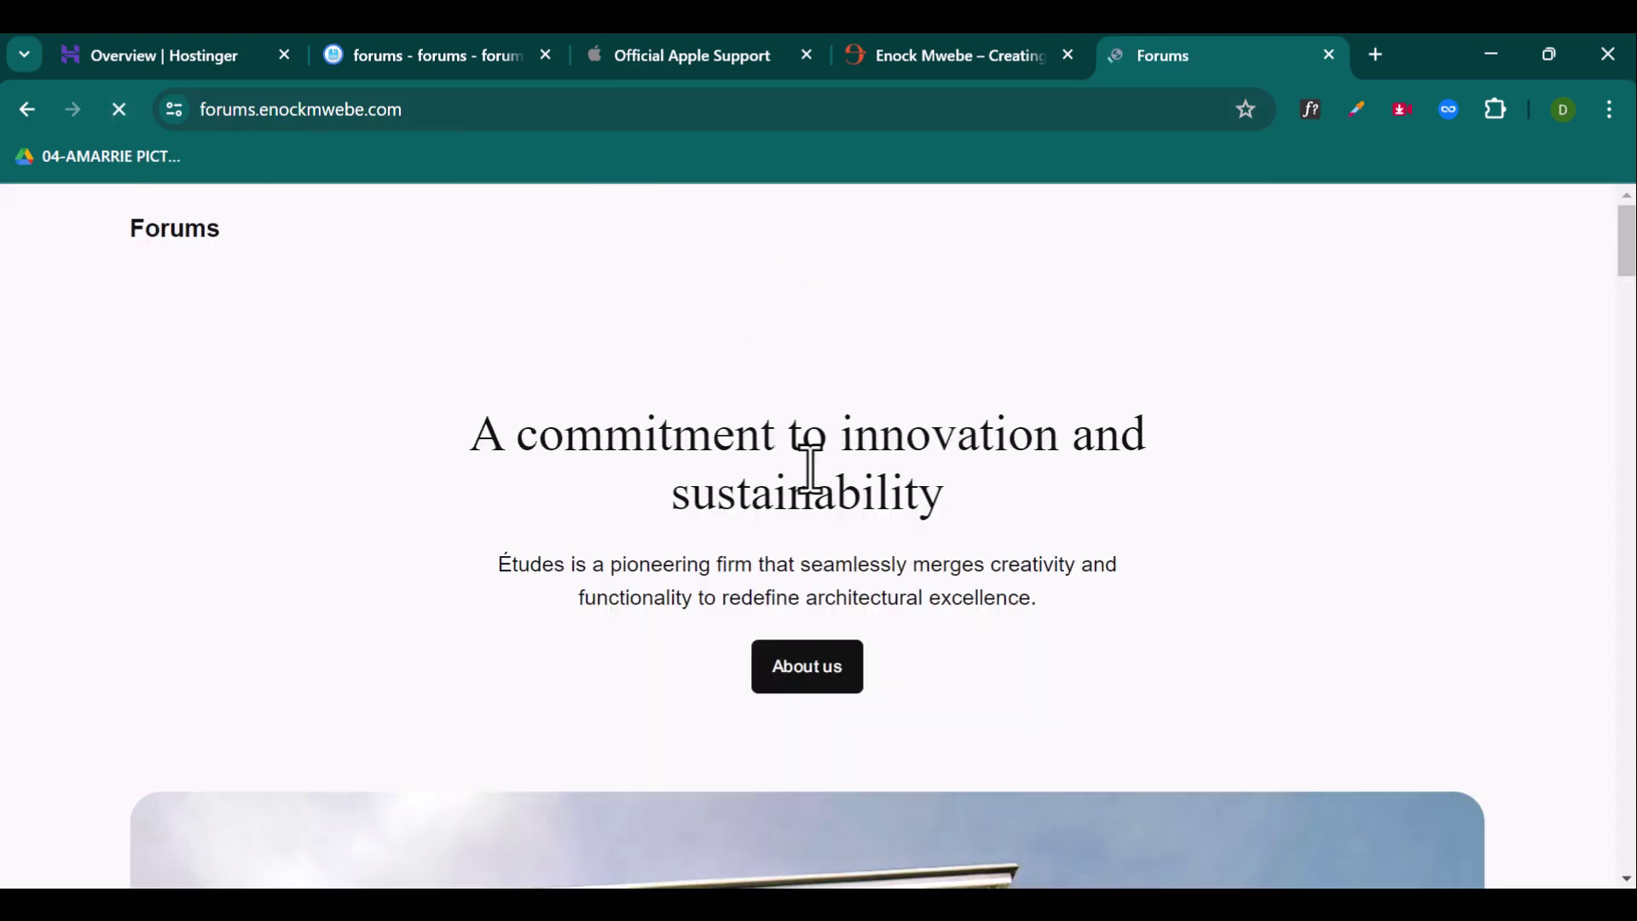
{"action": "scroll", "coordinate": [730, 483], "scroll_direction": "down", "scroll_amount": 15}
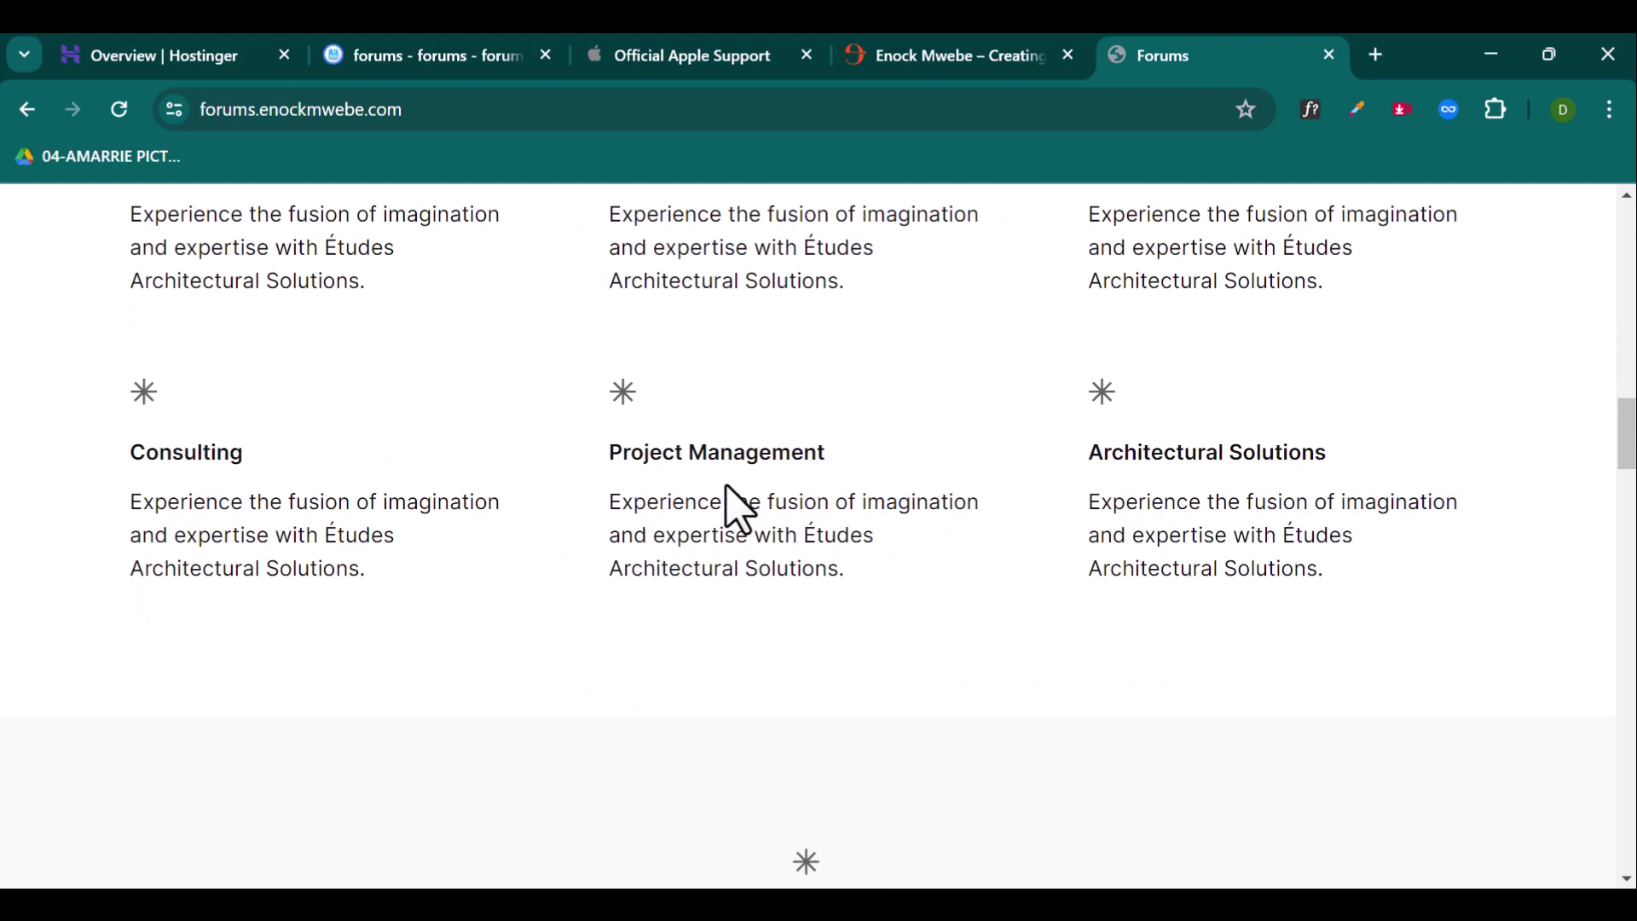
{"action": "scroll", "coordinate": [735, 510], "scroll_direction": "up", "scroll_amount": 10}
{"action": "left_click", "coordinate": [525, 109]}
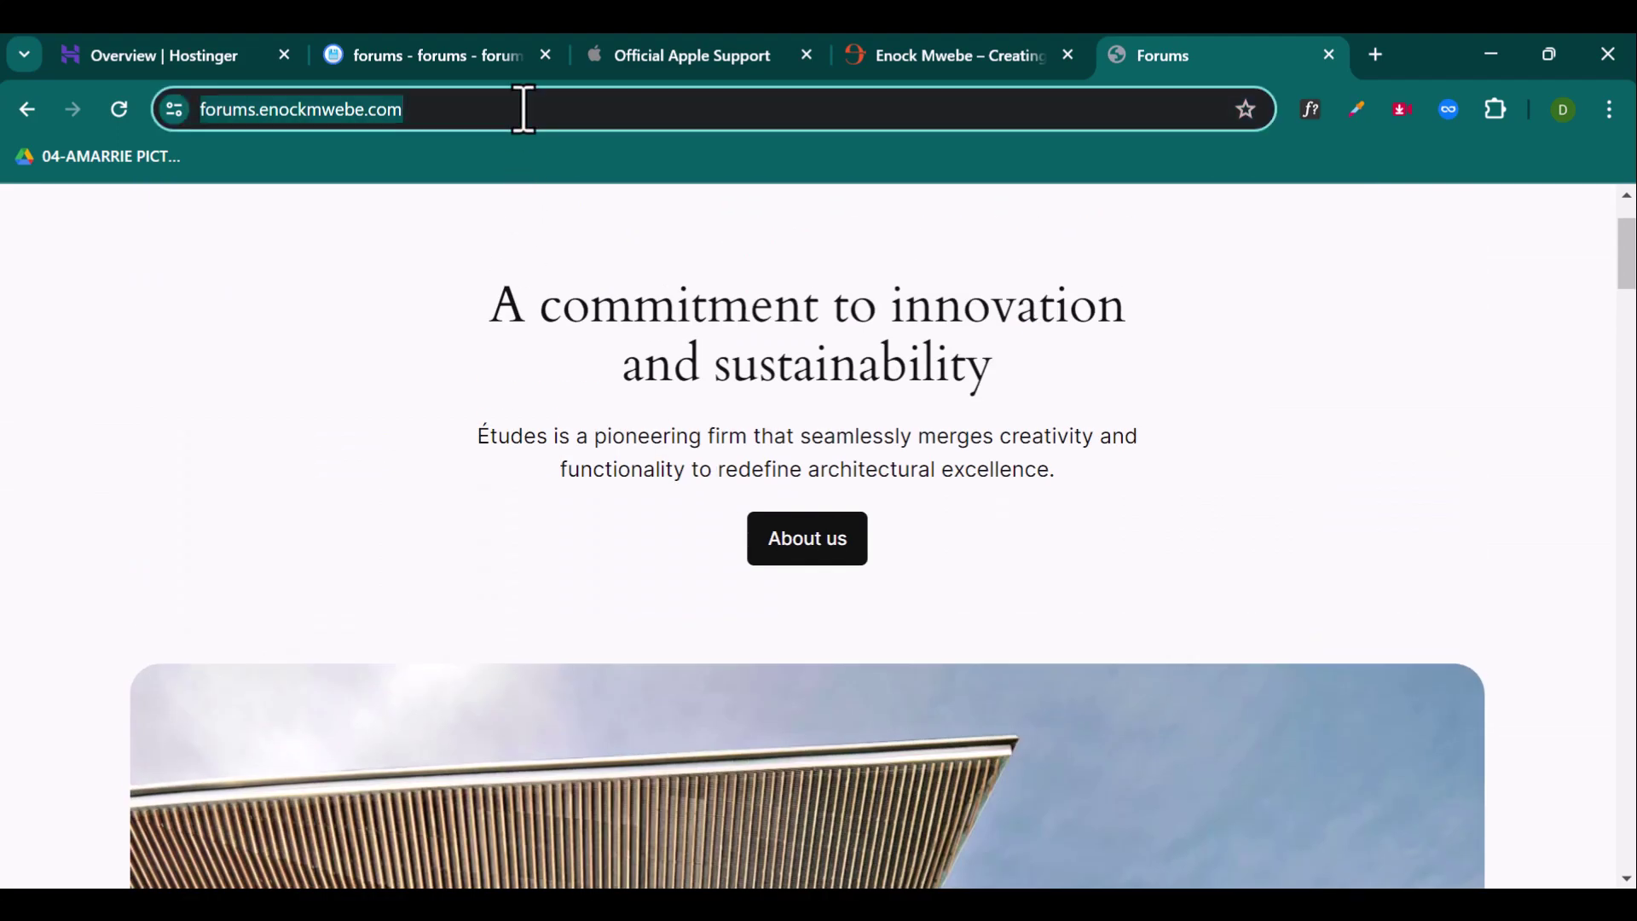
{"action": "left_click", "coordinate": [541, 110]}
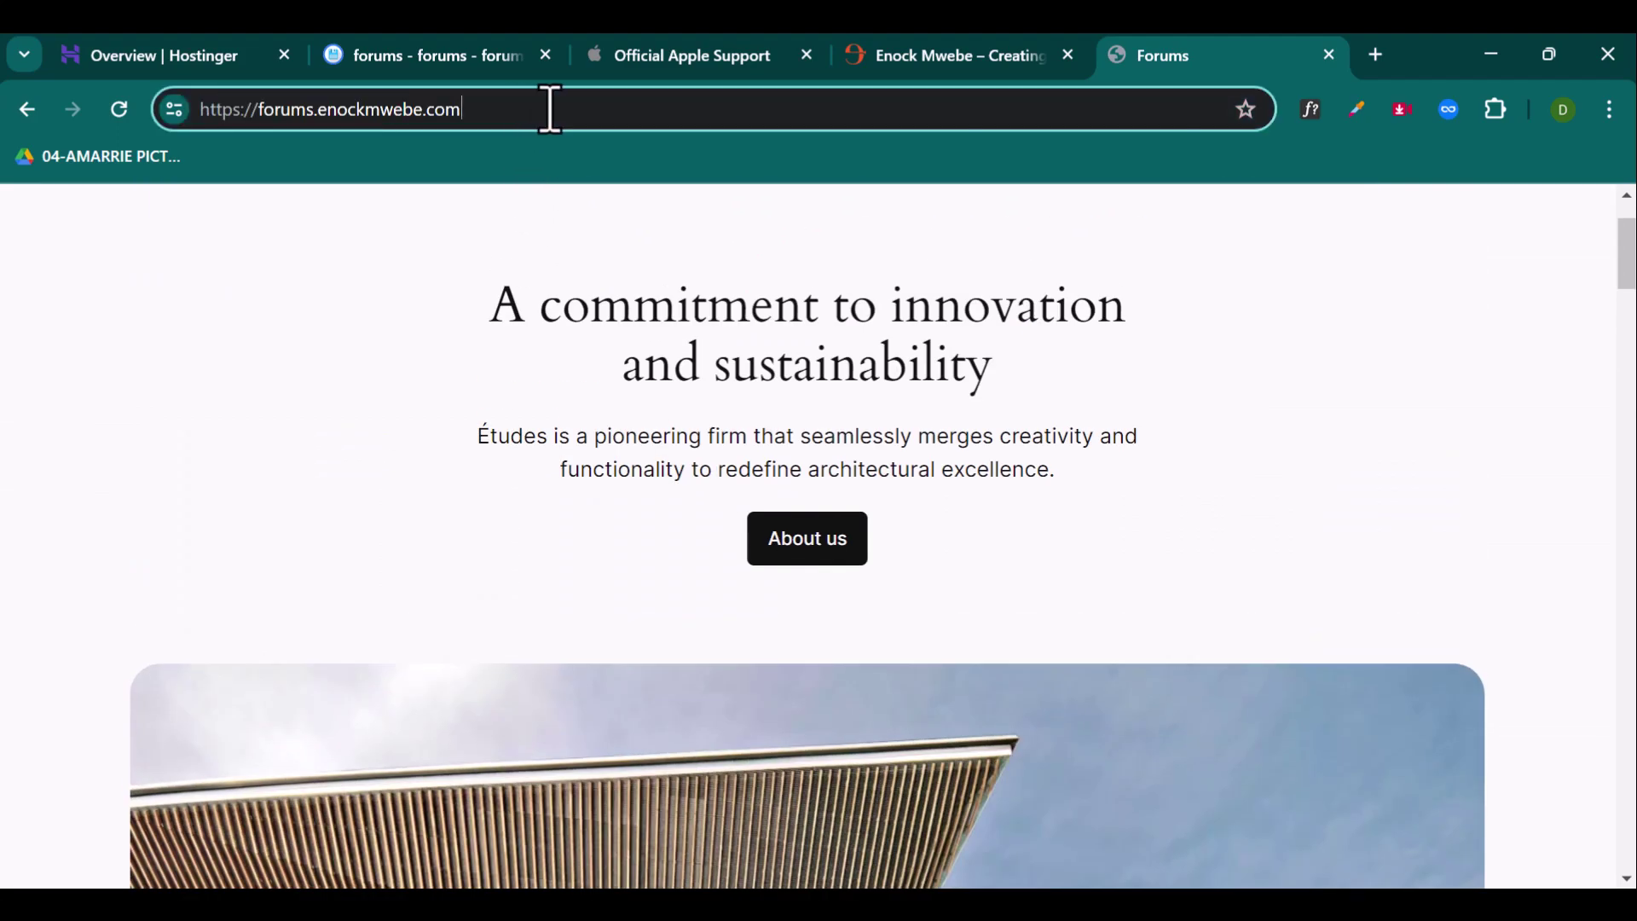
{"action": "type", "text": "/"}
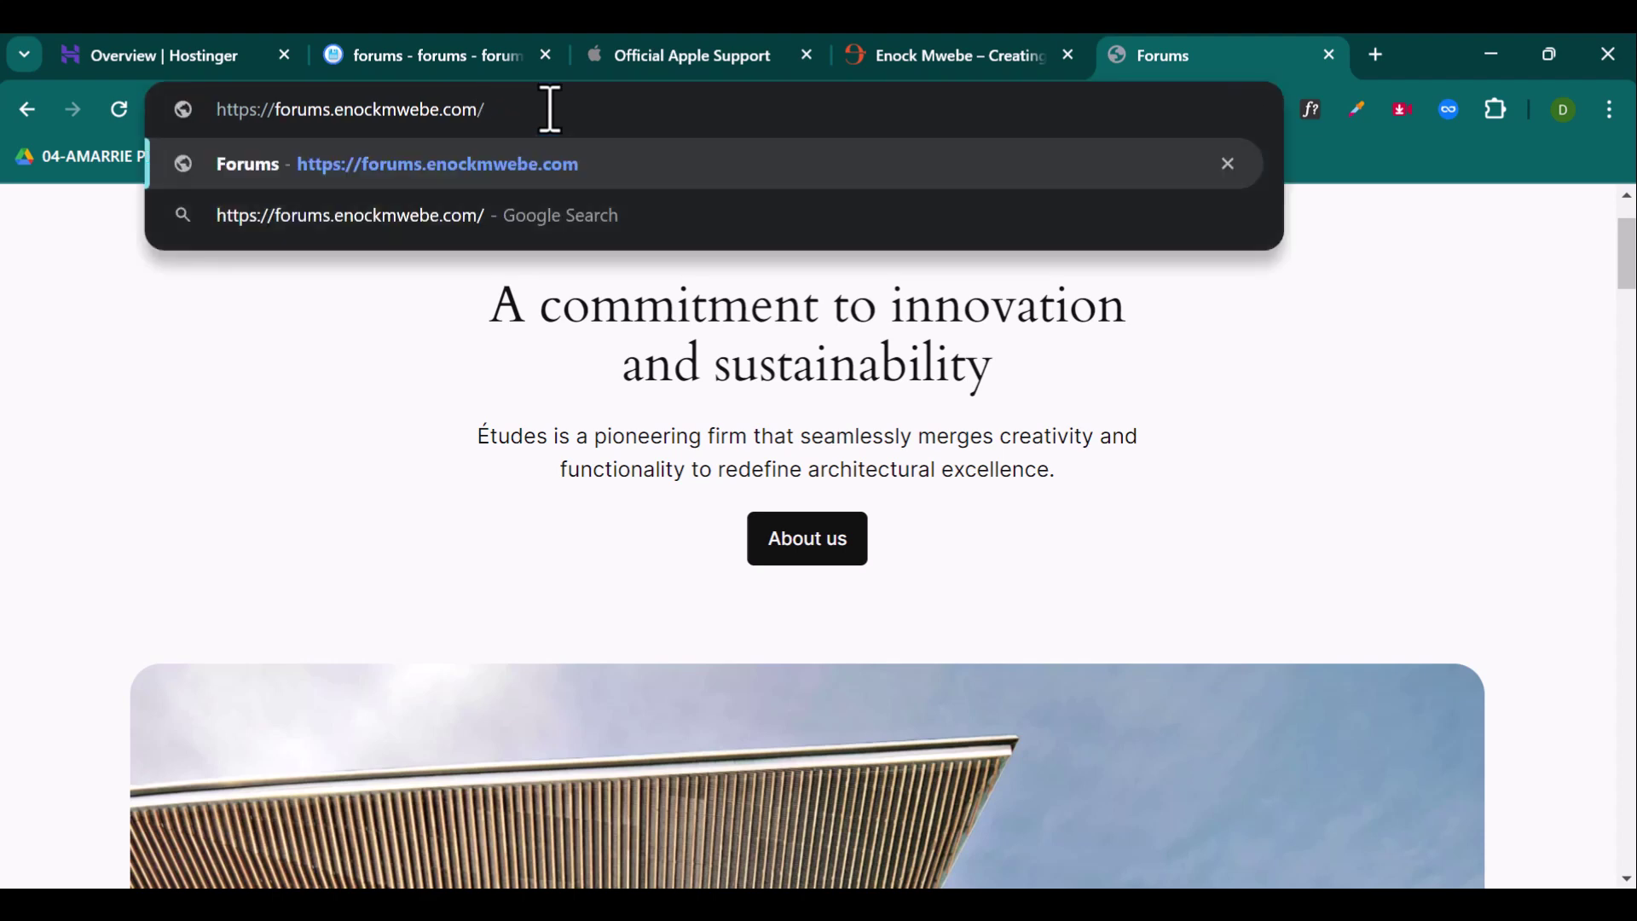
{"action": "type", "text": "wp"}
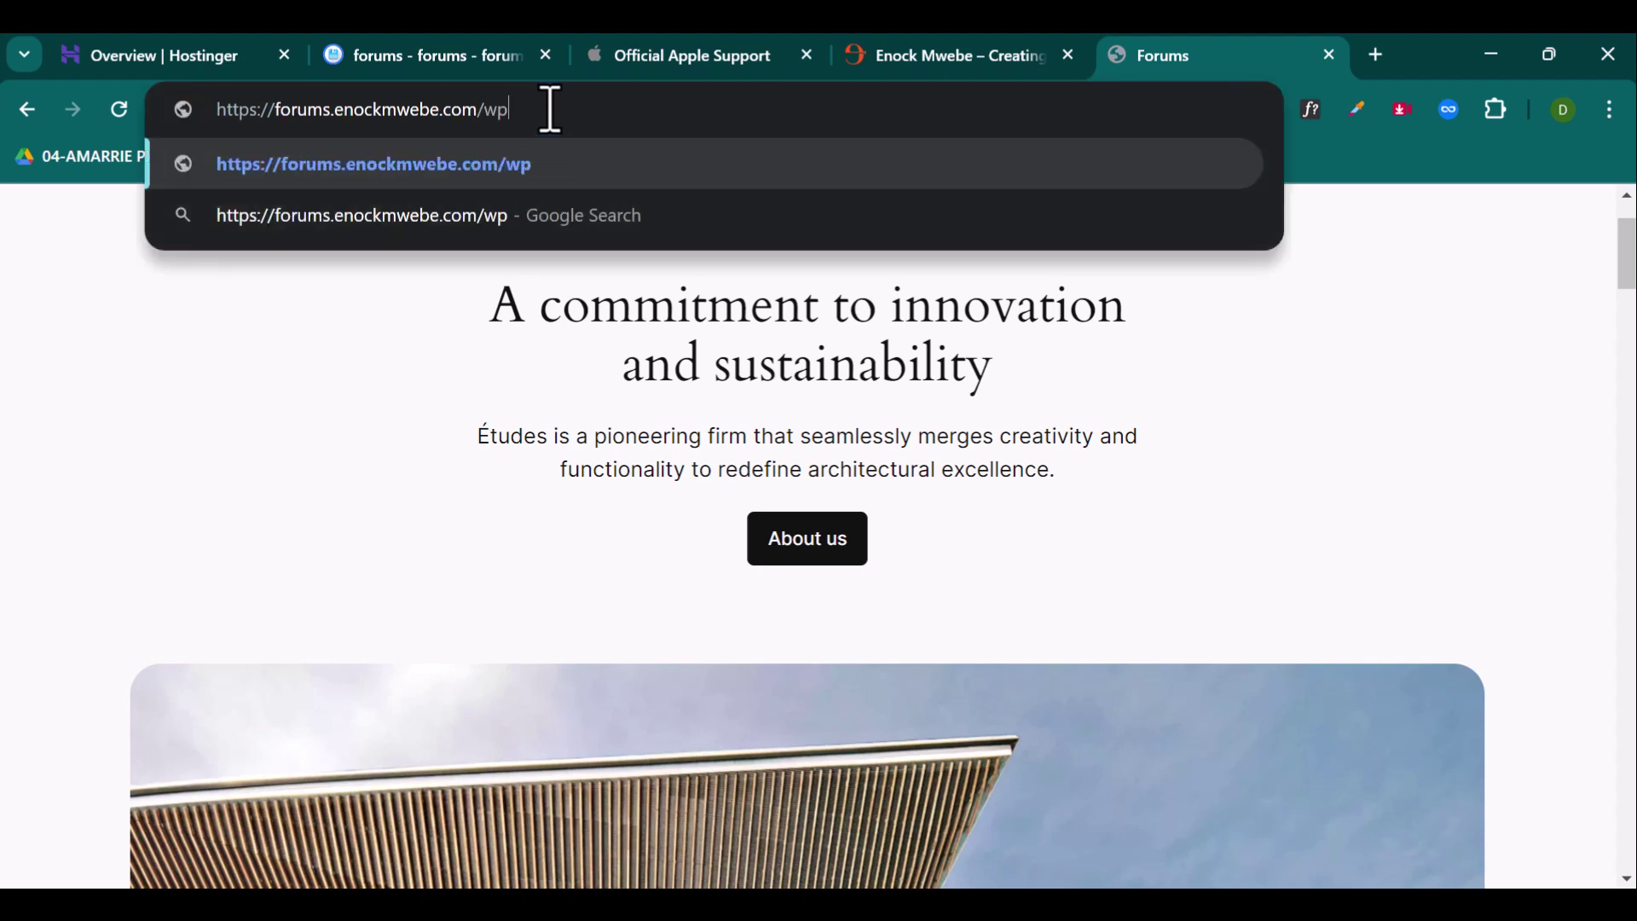
{"action": "type", "text": "-admin"}
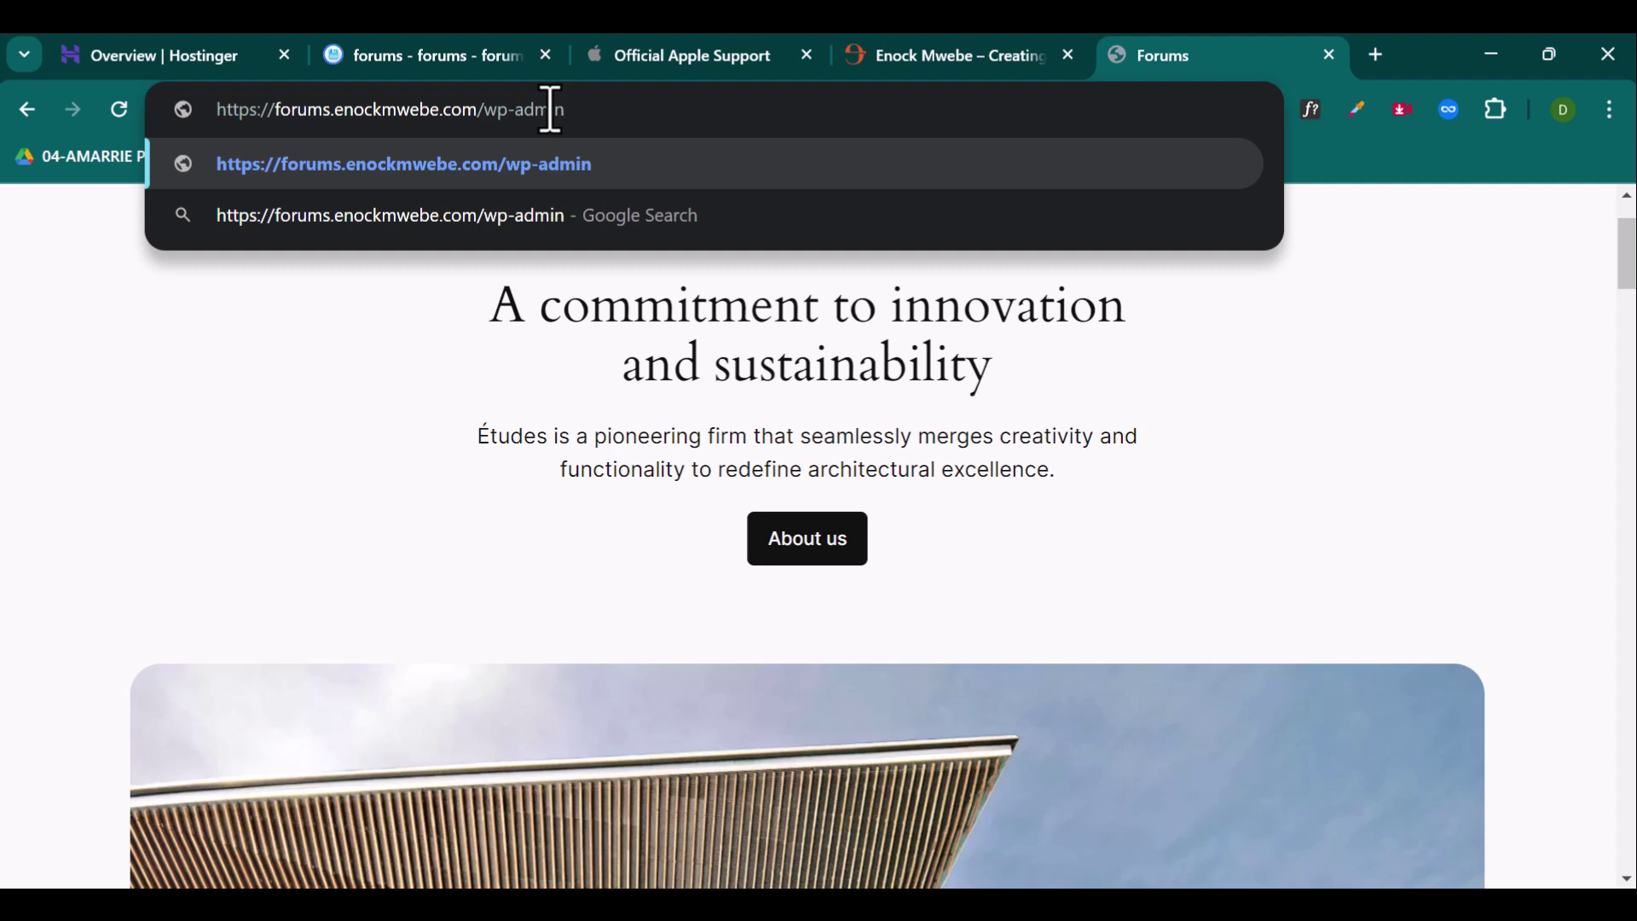
{"action": "key", "text": "Return"}
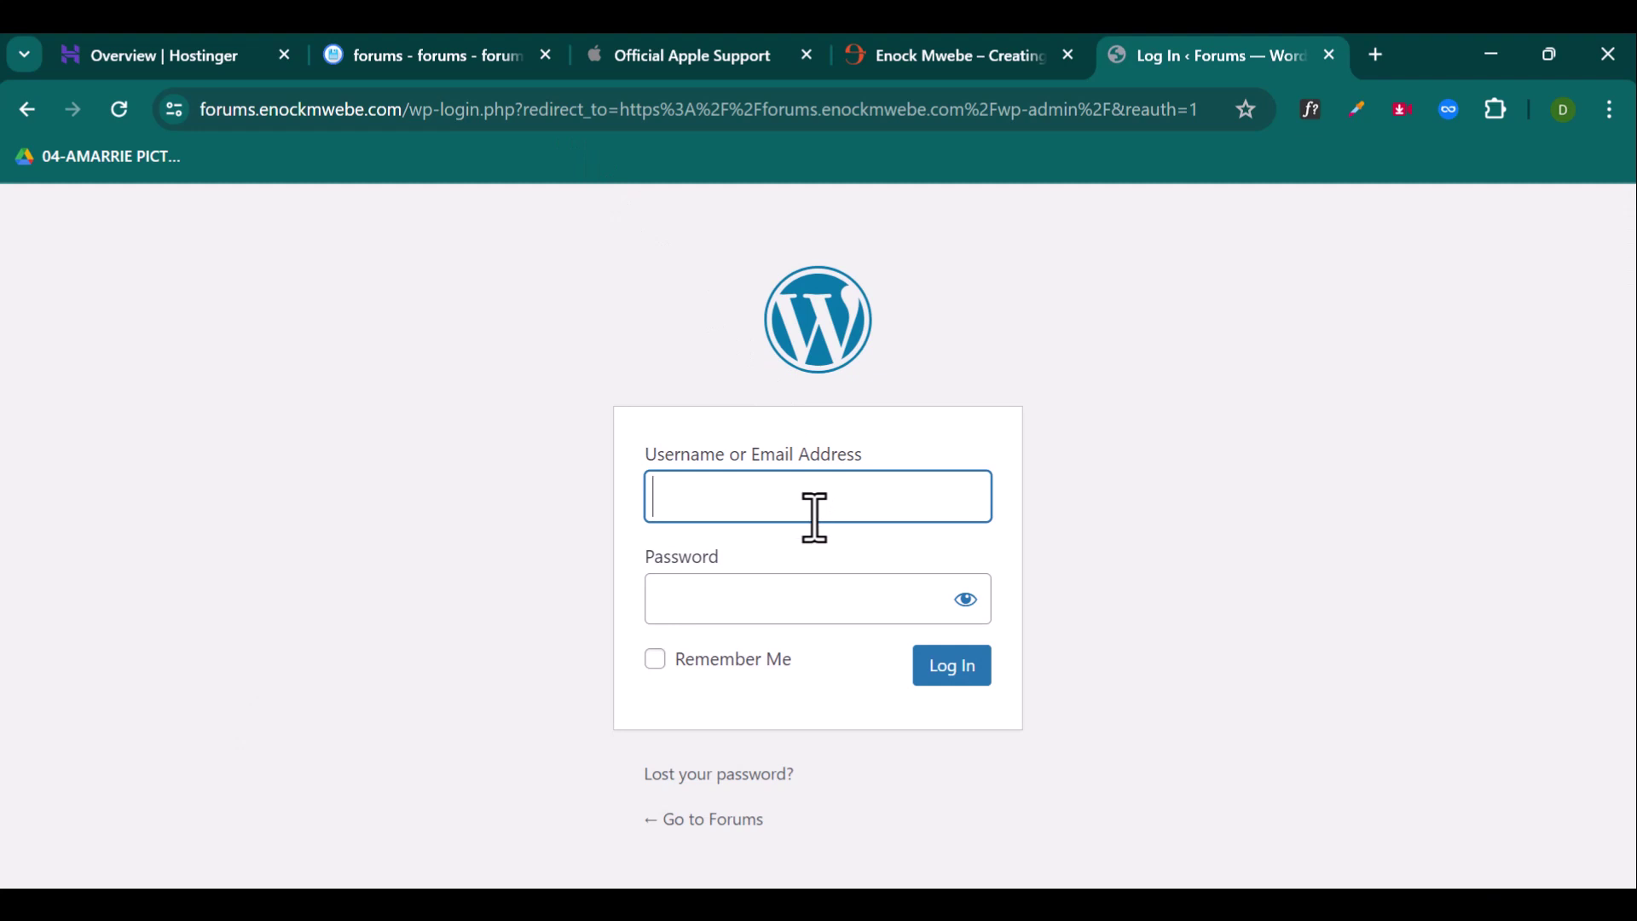
Step: Autofill the saved administrator username and password, then log in to the Forums dashboard
{"action": "left_click", "coordinate": [816, 515]}
{"action": "left_click", "coordinate": [865, 567]}
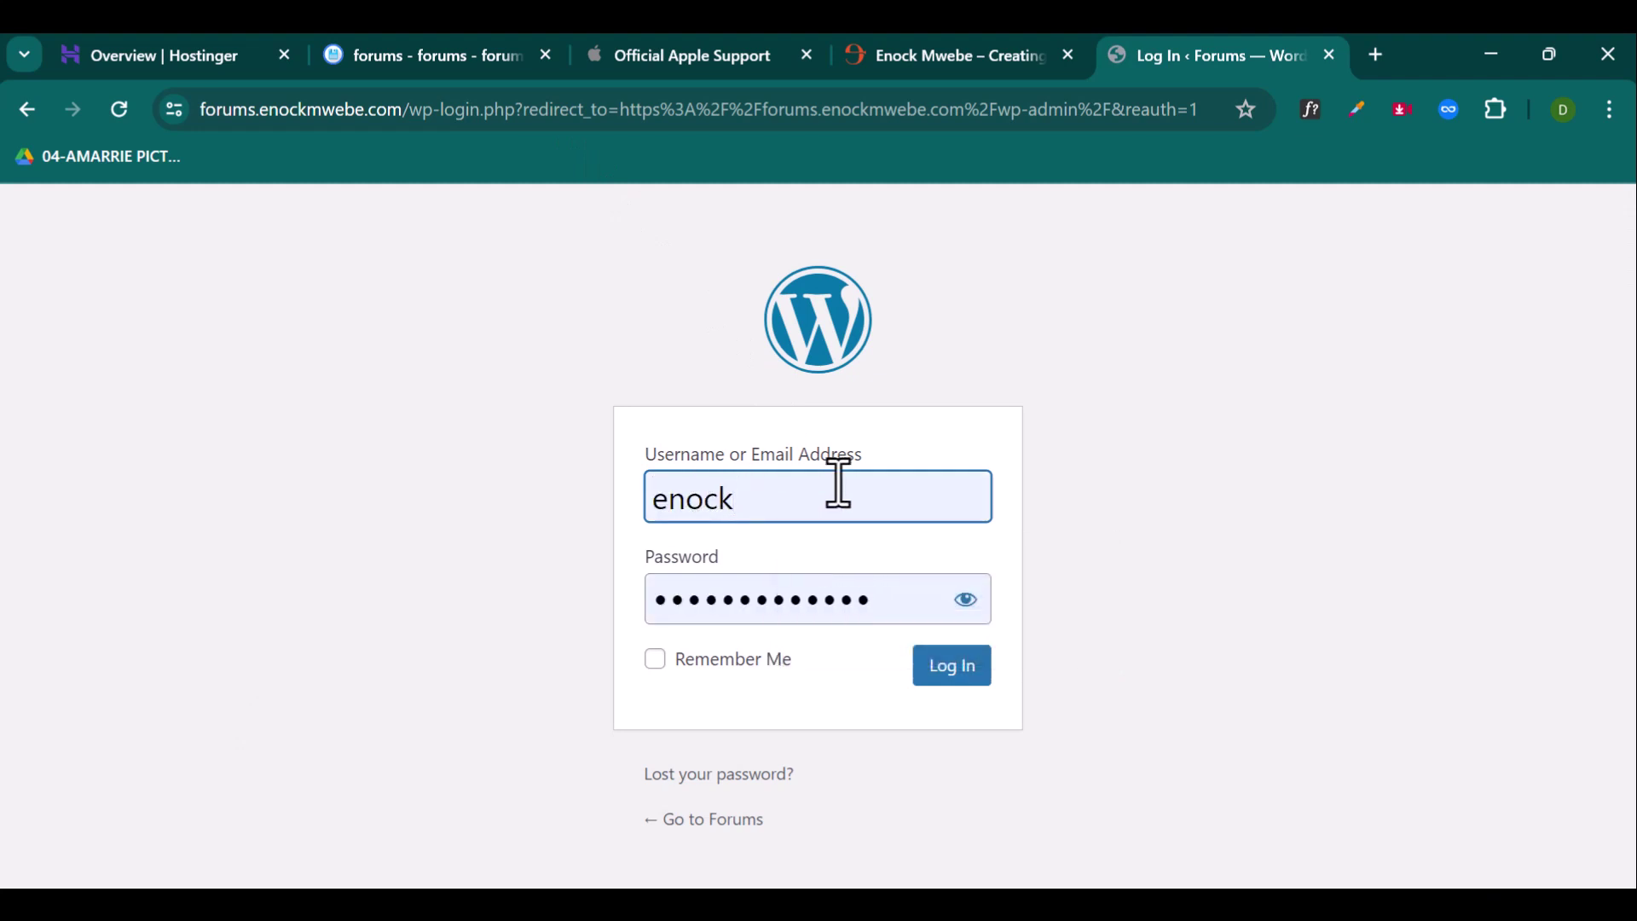
{"action": "left_click", "coordinate": [961, 666]}
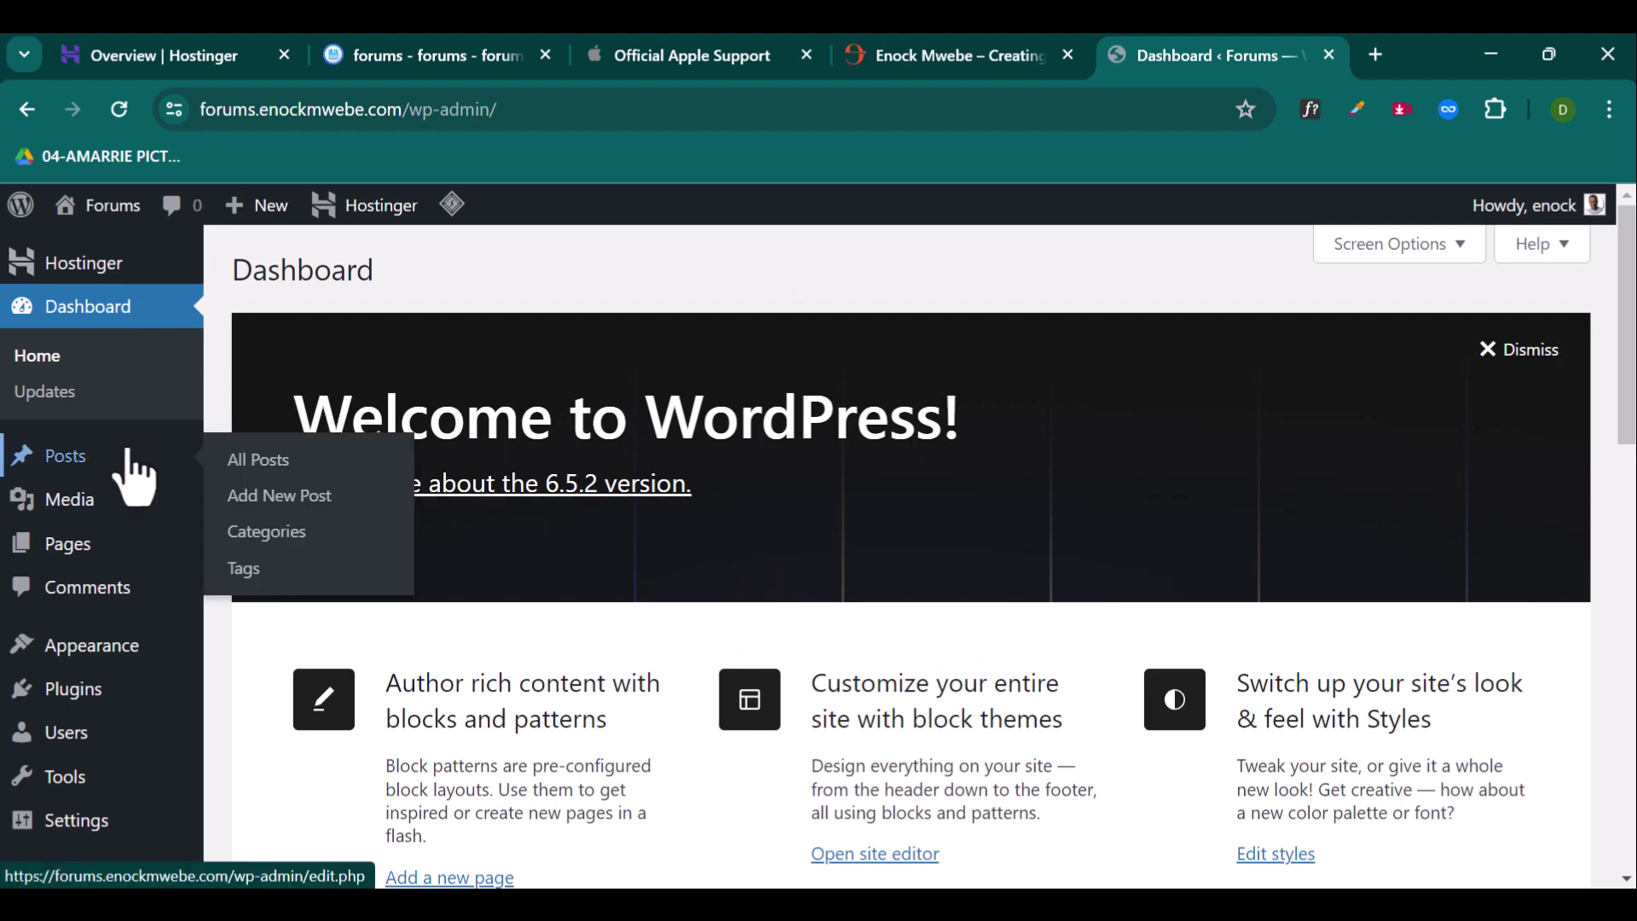
{"action": "mouse_move", "coordinate": [81, 533]}
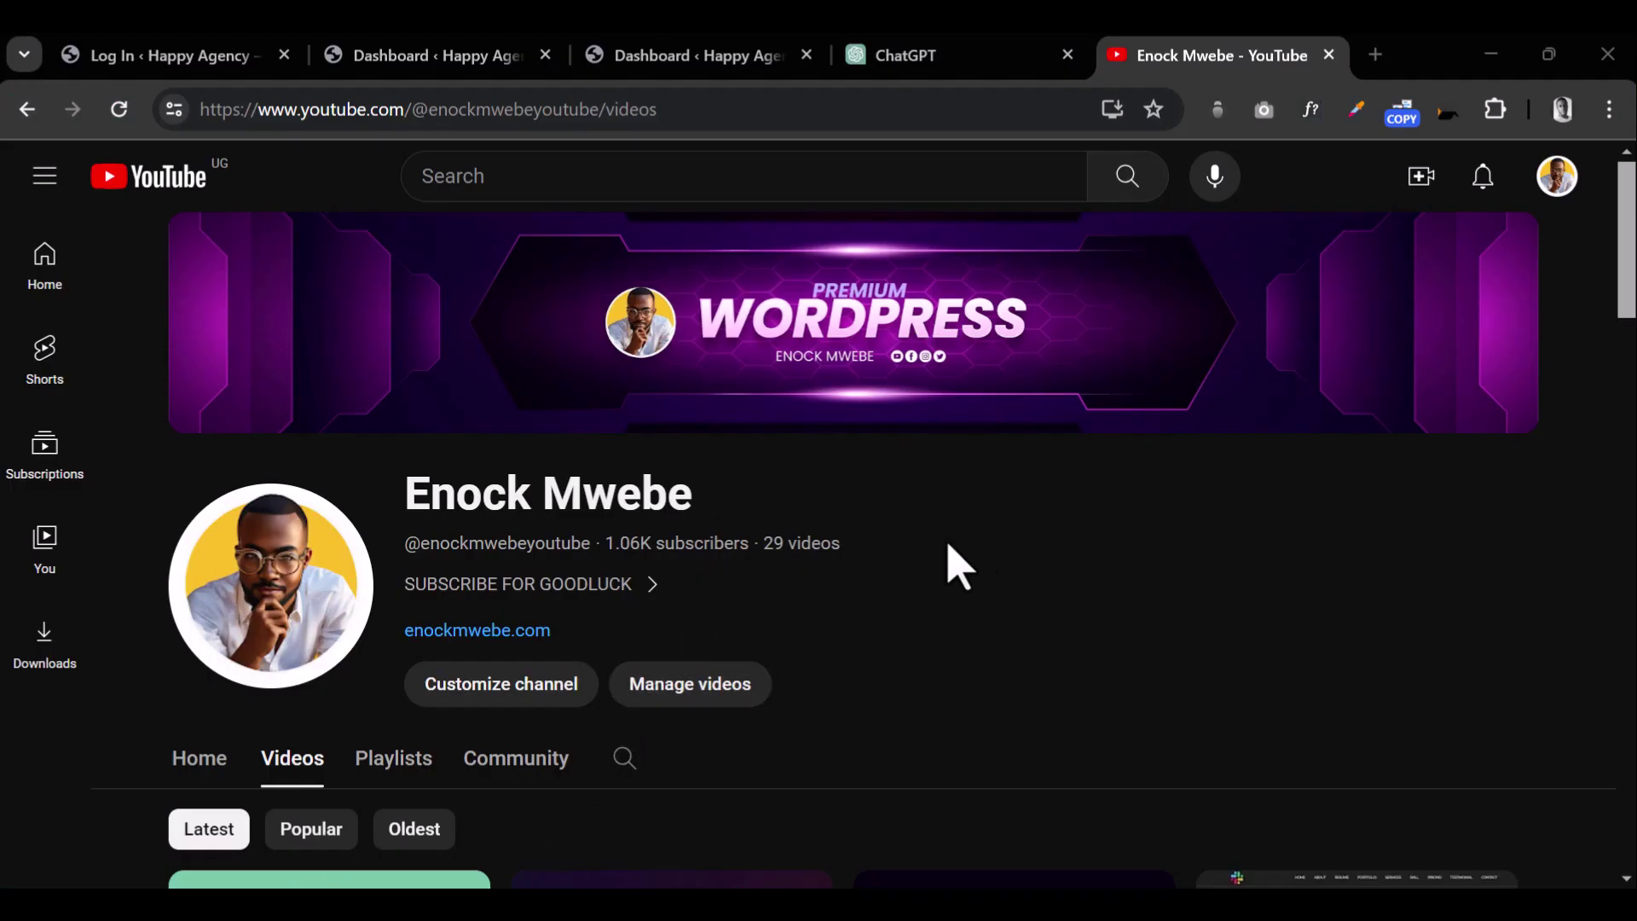
{"action": "scroll", "coordinate": [959, 568], "scroll_direction": "down", "scroll_amount": 6}
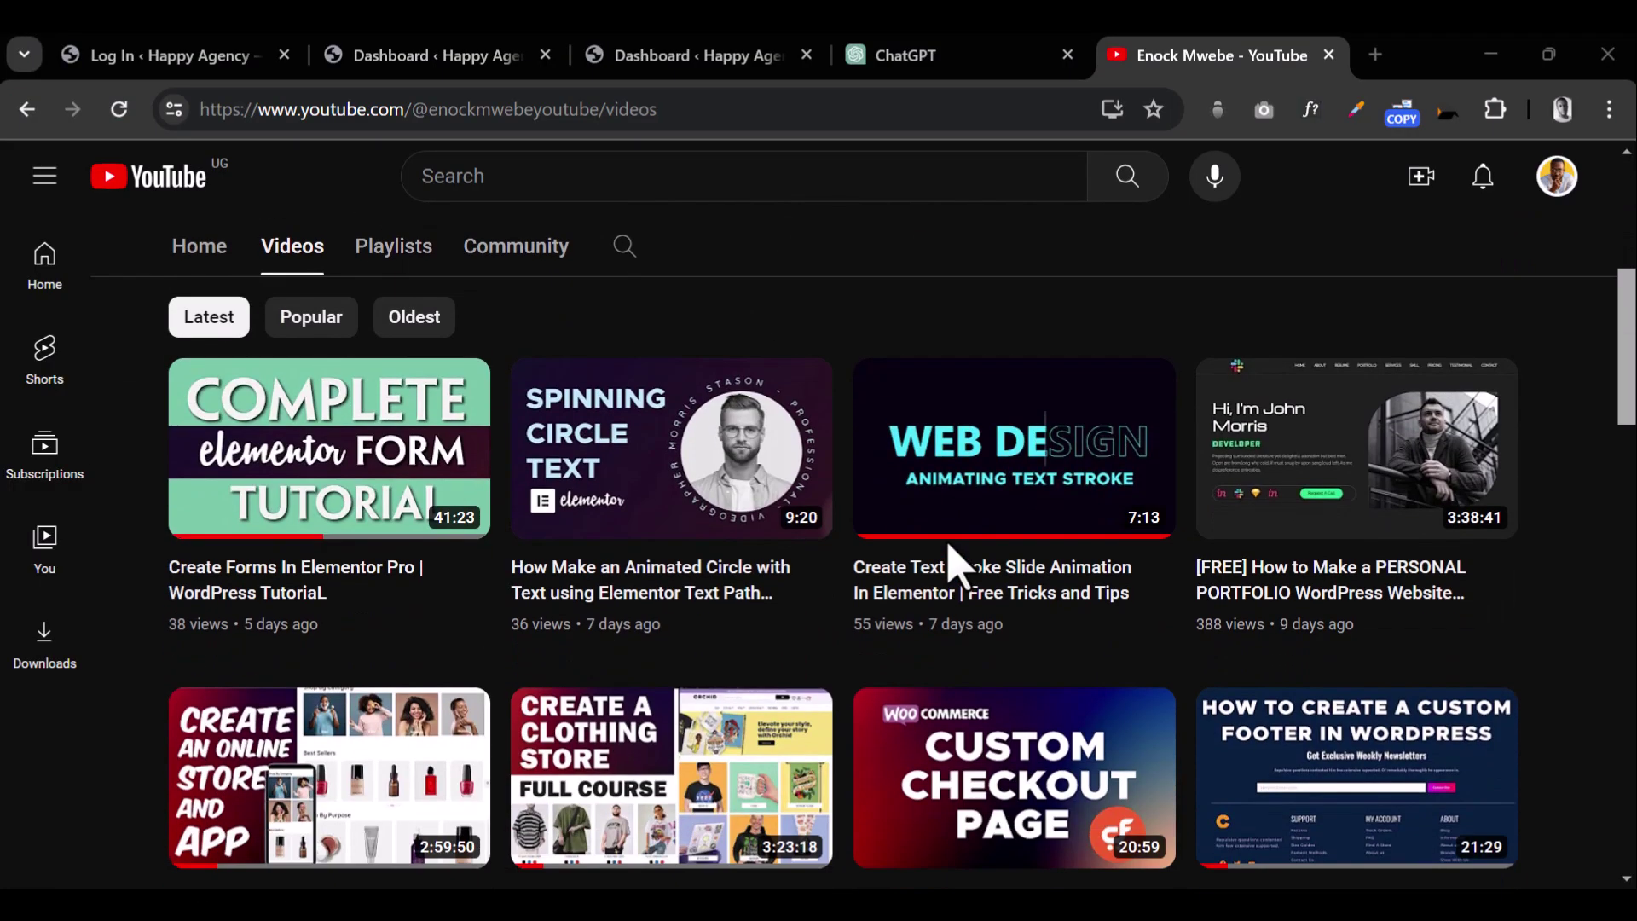
{"action": "scroll", "coordinate": [1177, 540], "scroll_direction": "down", "scroll_amount": 9}
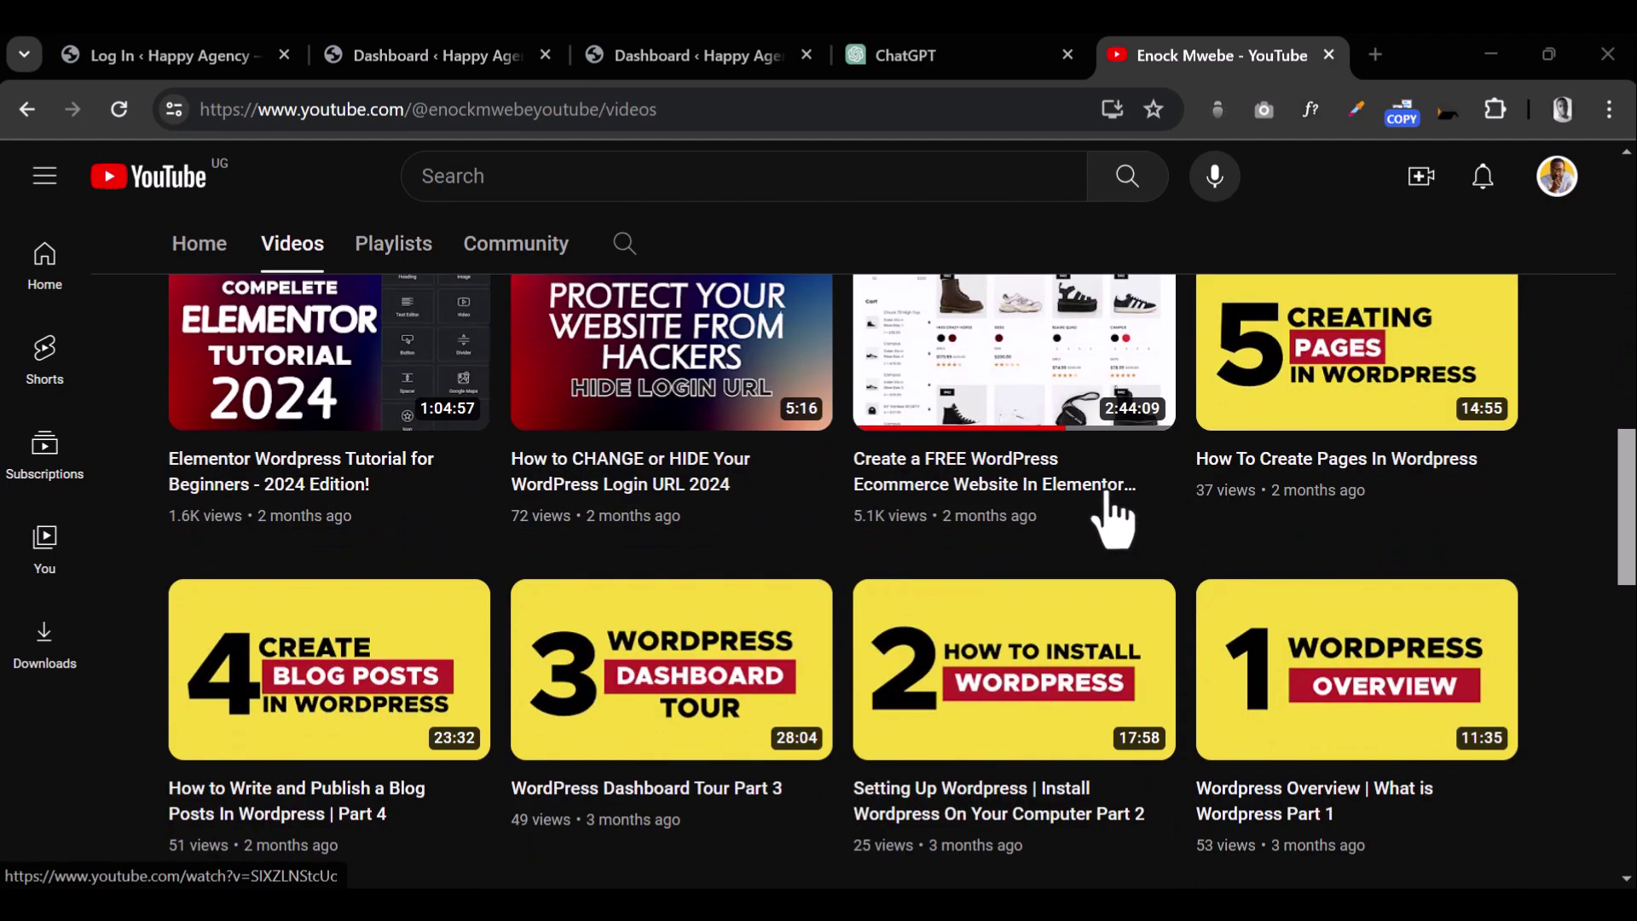
{"action": "mouse_move", "coordinate": [439, 503]}
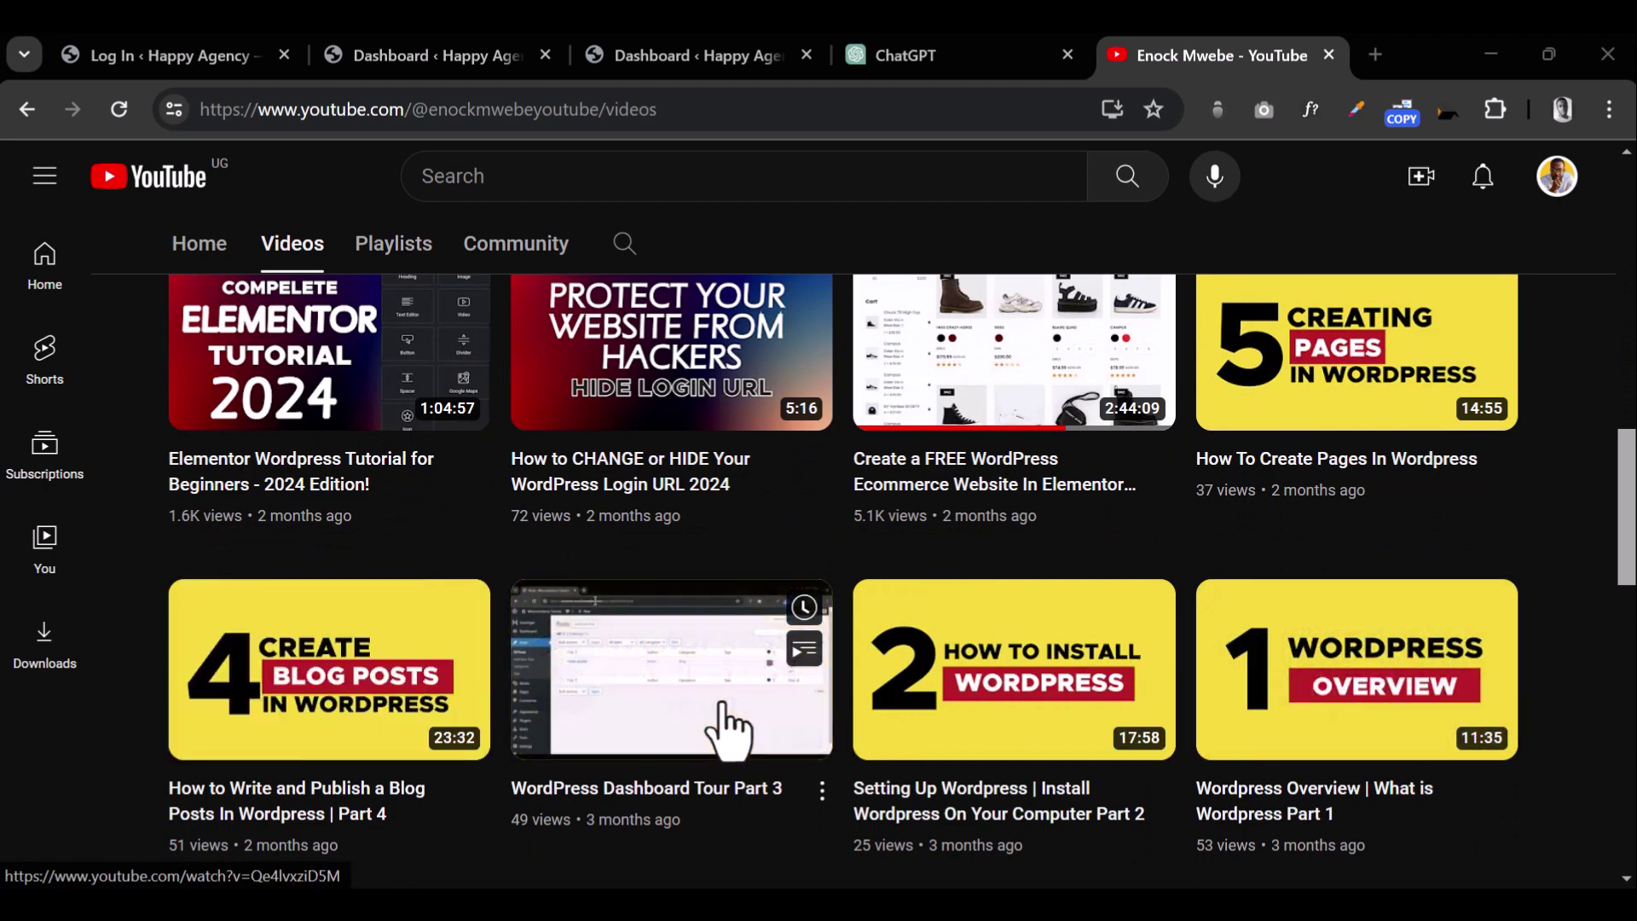
{"action": "mouse_move", "coordinate": [396, 708]}
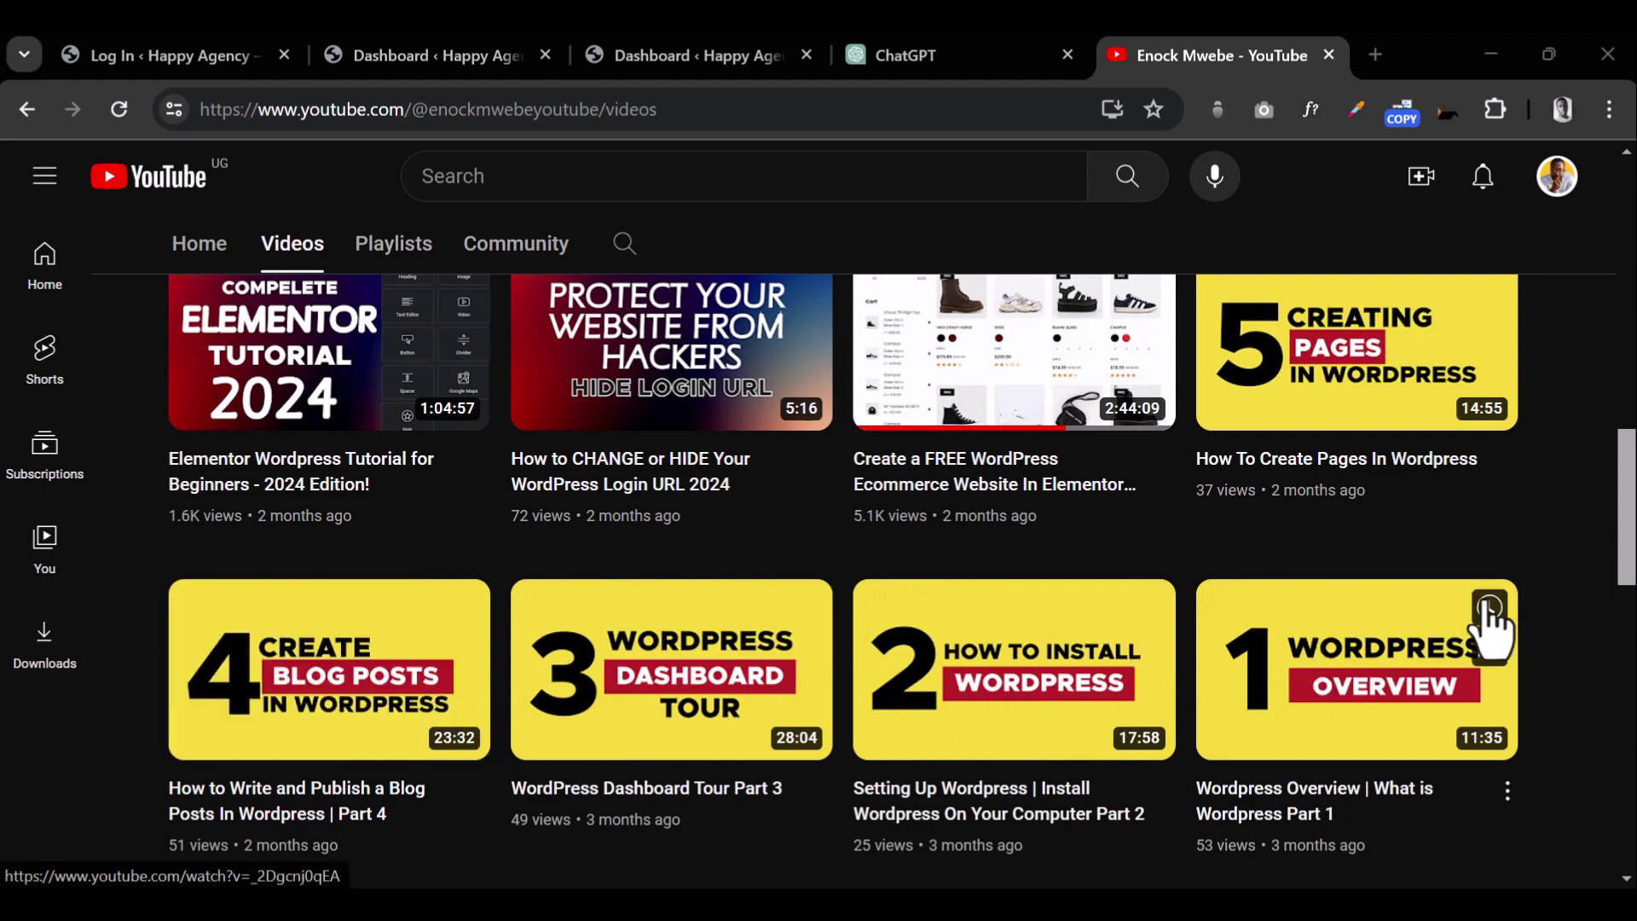
{"action": "scroll", "coordinate": [1307, 569], "scroll_direction": "down", "scroll_amount": 3}
{"action": "scroll", "coordinate": [1296, 561], "scroll_direction": "down", "scroll_amount": 3}
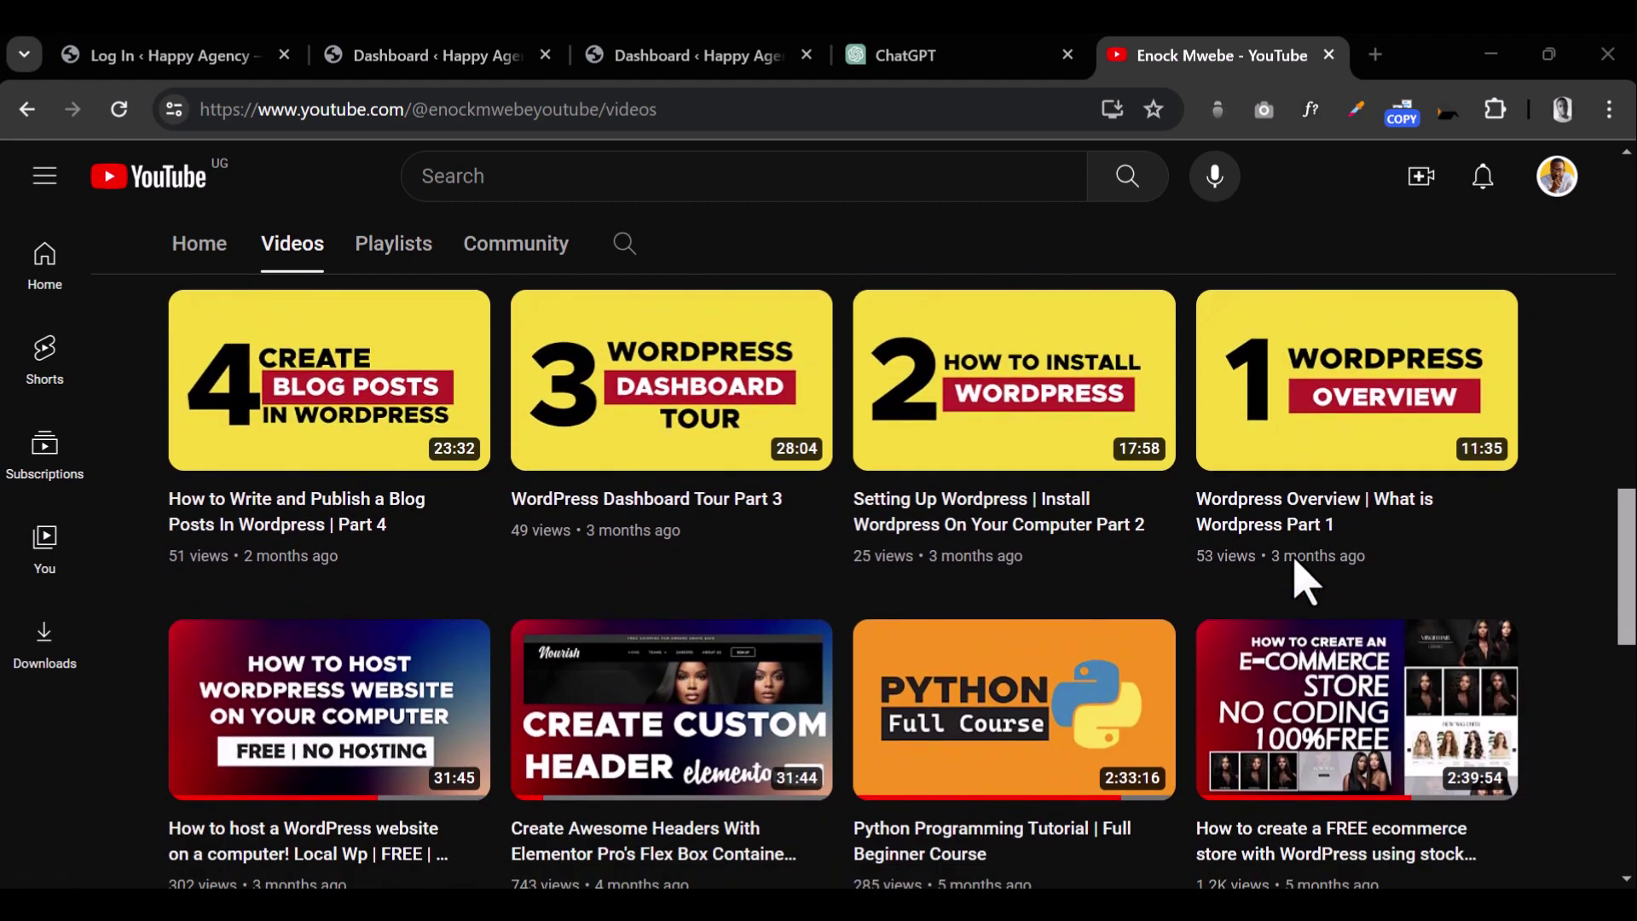
{"action": "scroll", "coordinate": [1305, 582], "scroll_direction": "down", "scroll_amount": 2}
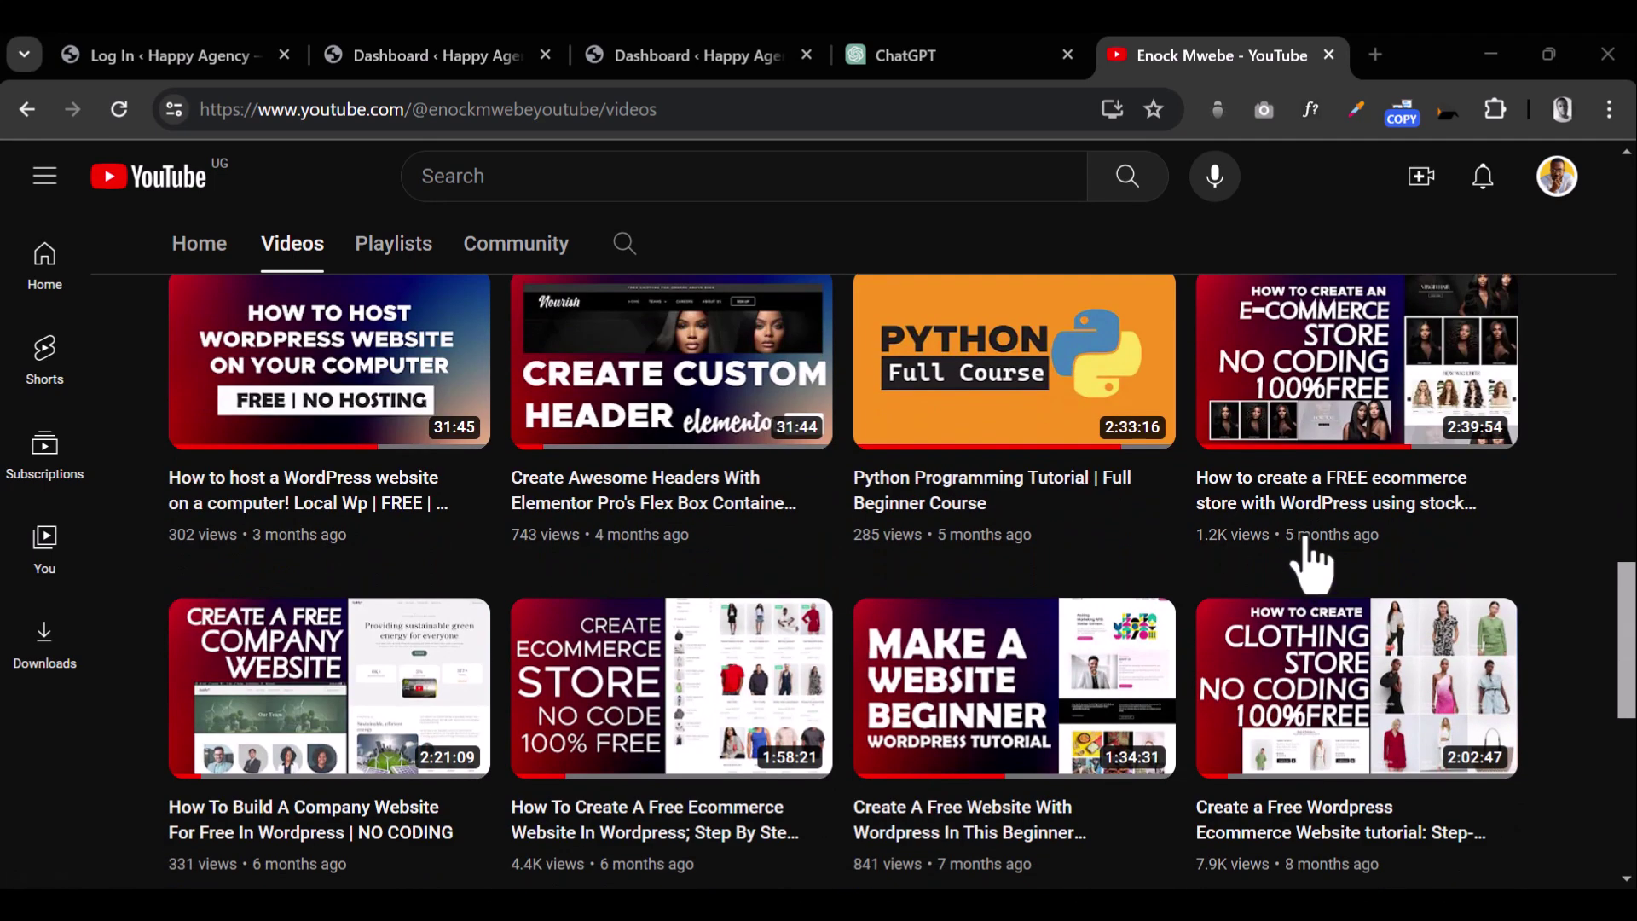
{"action": "mouse_move", "coordinate": [1351, 414]}
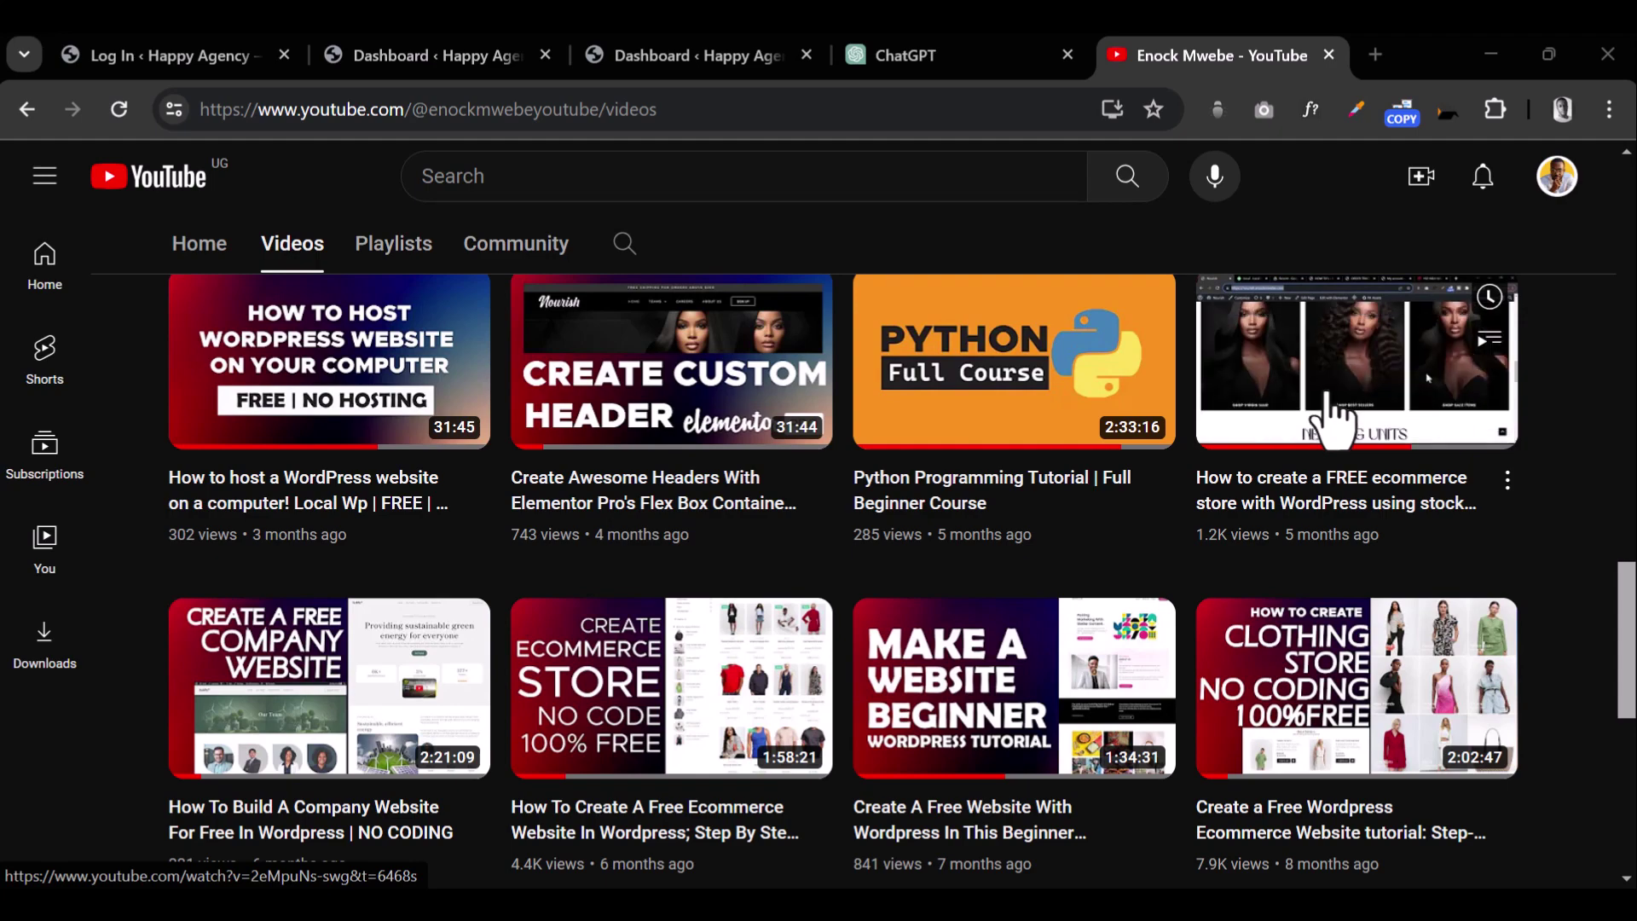
{"action": "scroll", "coordinate": [724, 690], "scroll_direction": "down", "scroll_amount": 3}
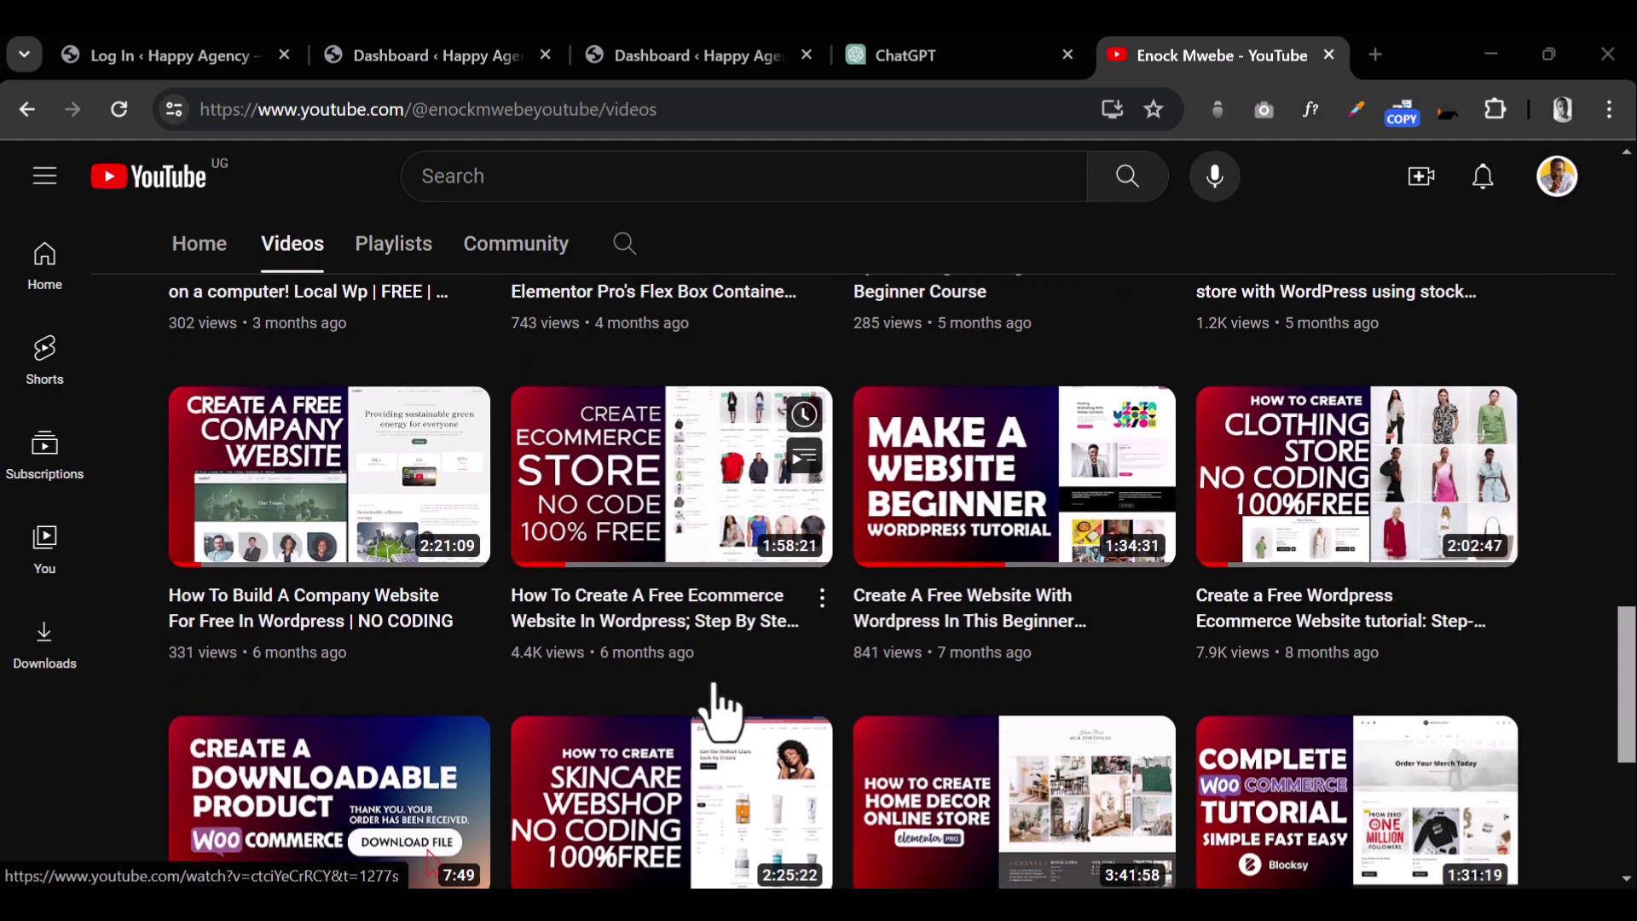
{"action": "scroll", "coordinate": [741, 610], "scroll_direction": "down", "scroll_amount": 4}
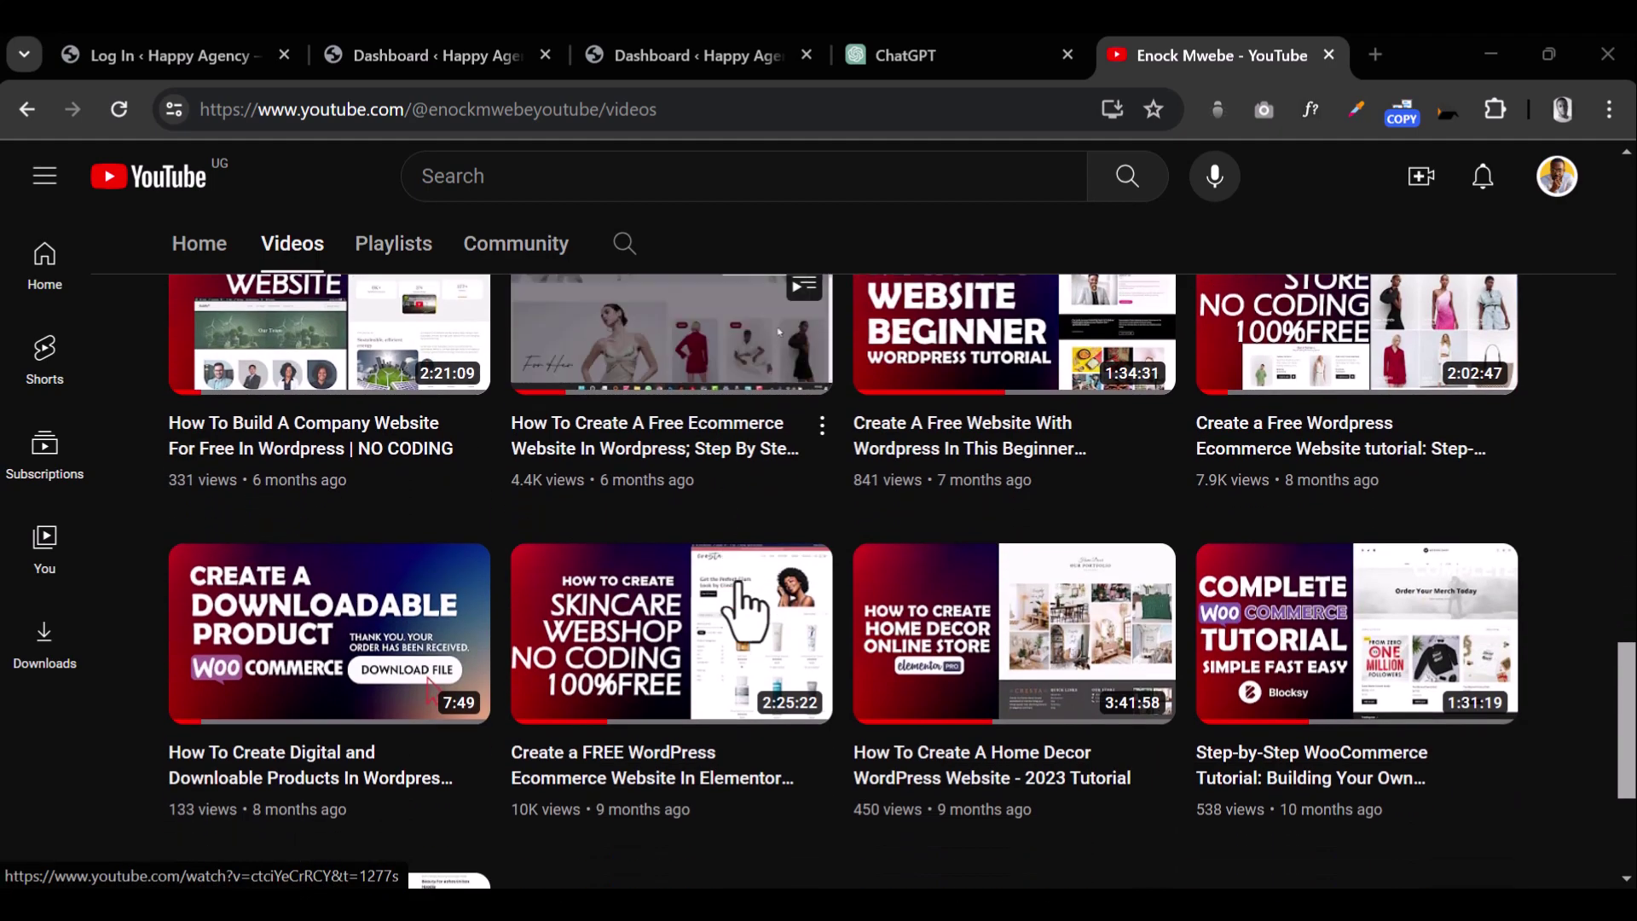